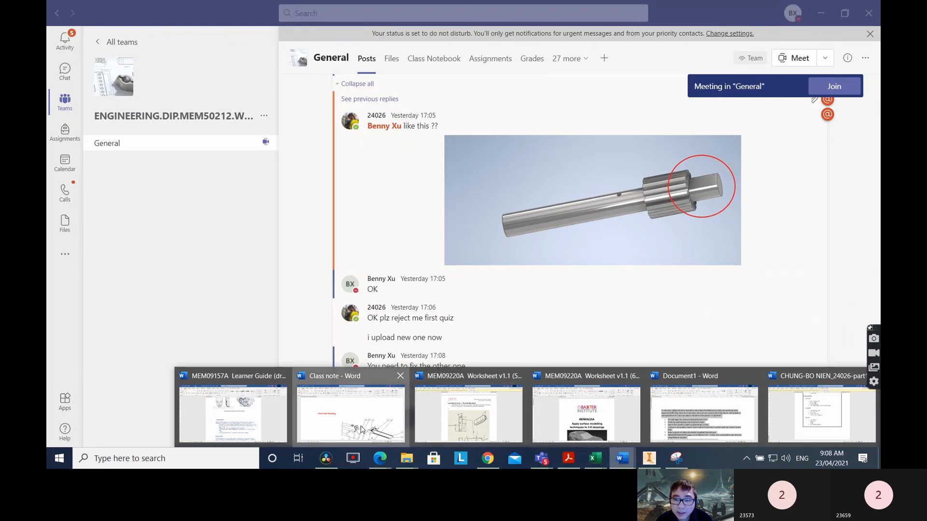
Step: Examine the driver and driven shaft images in the Teams General channel, and the exploded treadmill drawing in the Class note document
left_click(350, 414)
scroll(784, 313, "down", 3)
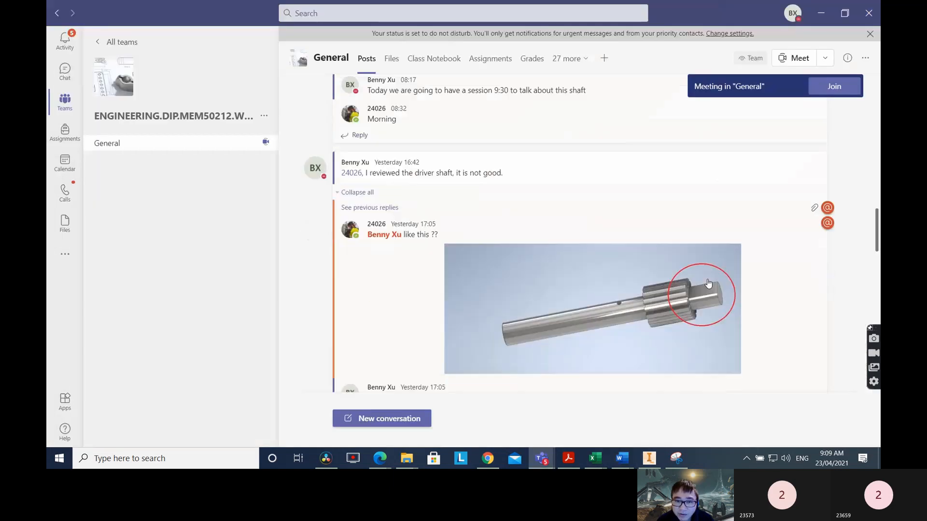
scroll(706, 256, "down", 2)
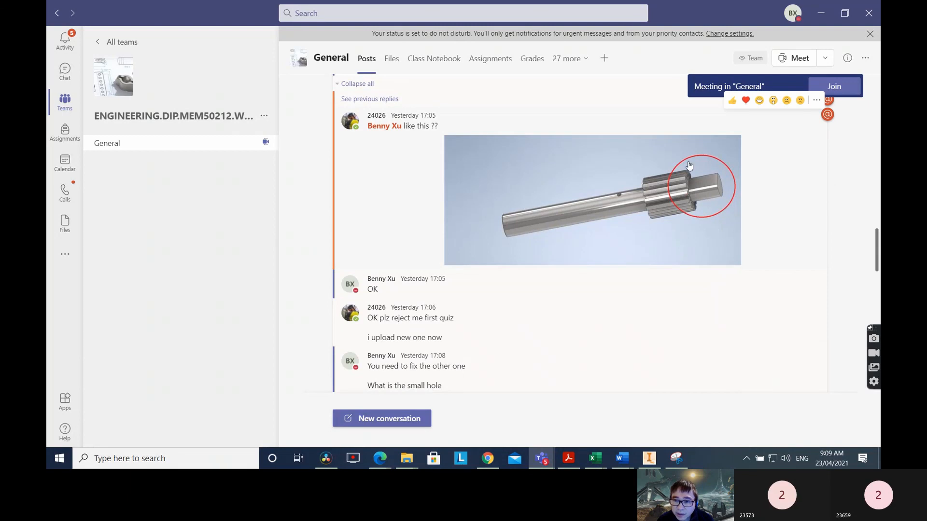
scroll(620, 214, "up", 3)
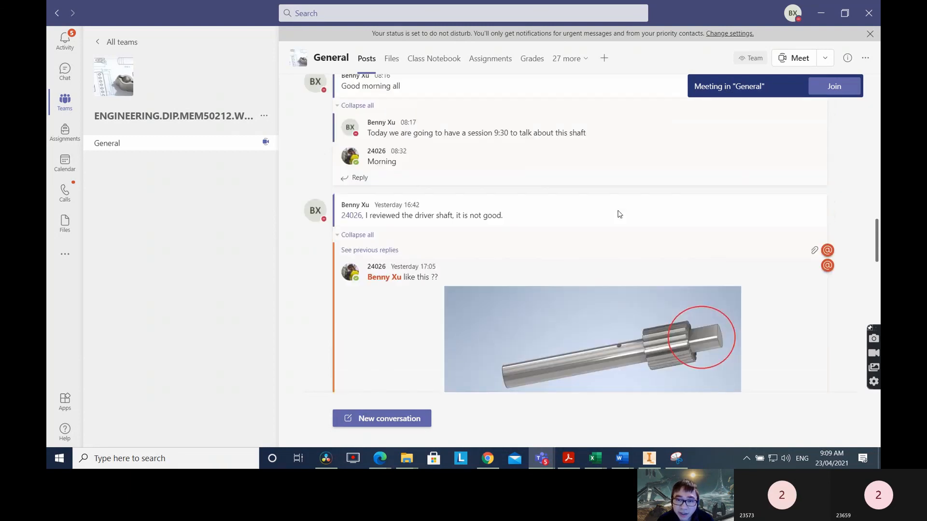
scroll(619, 215, "up", 5)
scroll(618, 222, "down", 6)
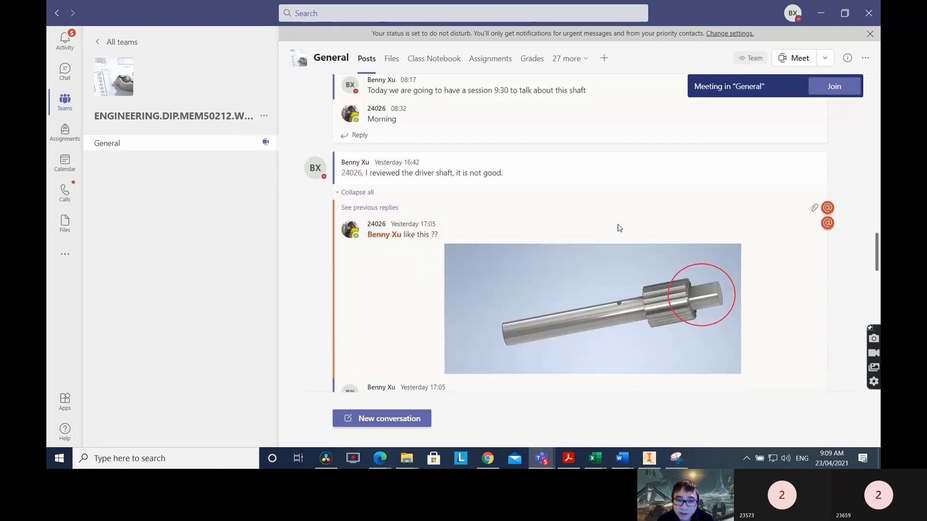
scroll(618, 232, "down", 5)
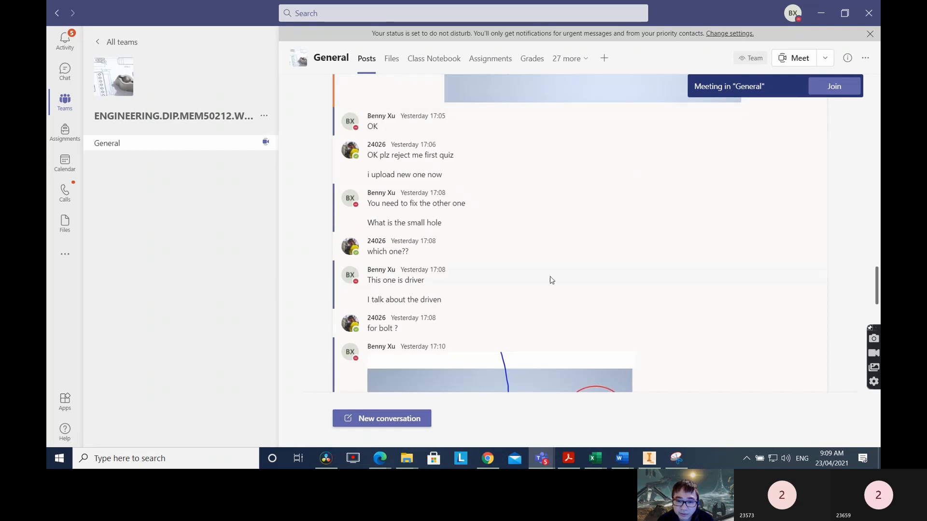
scroll(552, 280, "down", 7)
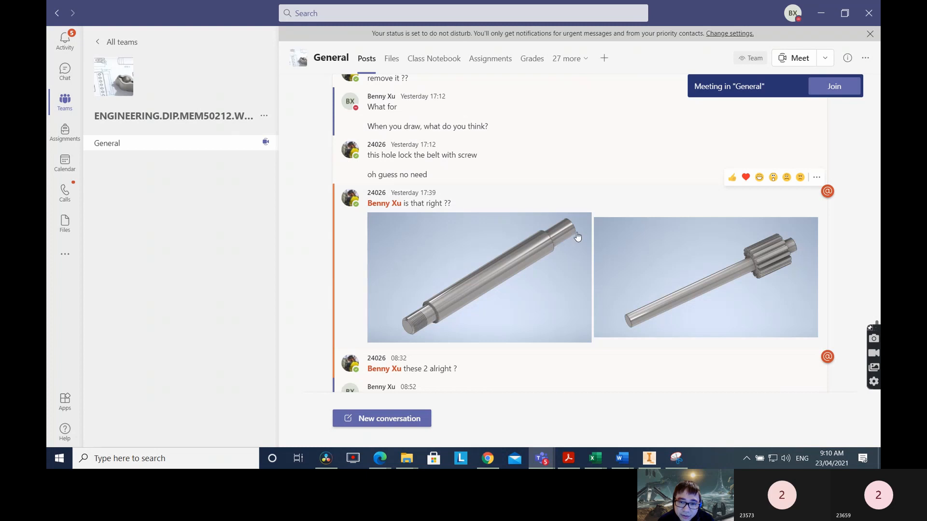
left_click(622, 458)
left_click(351, 414)
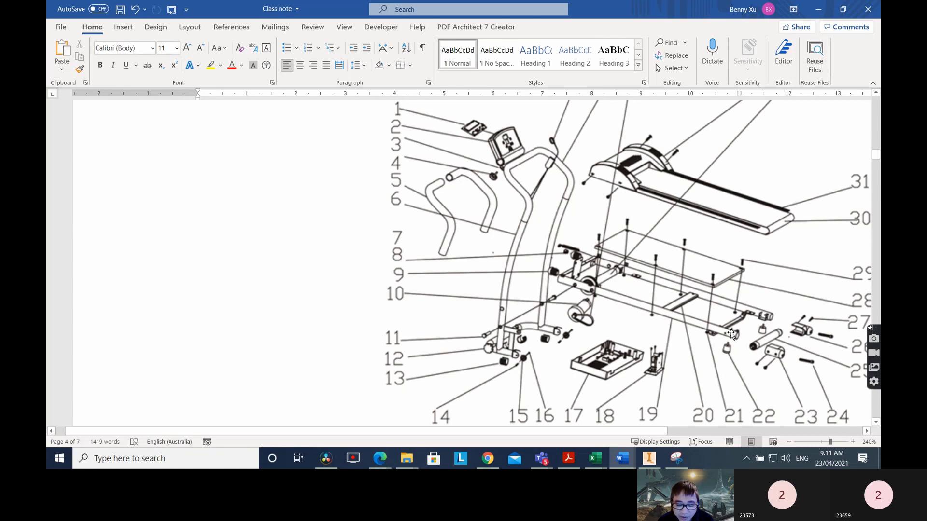
Step: Switch to Autodesk Inventor, create a new part from the Standard.ipt template and start a 2D sketch on the front plane
key("alt+Tab")
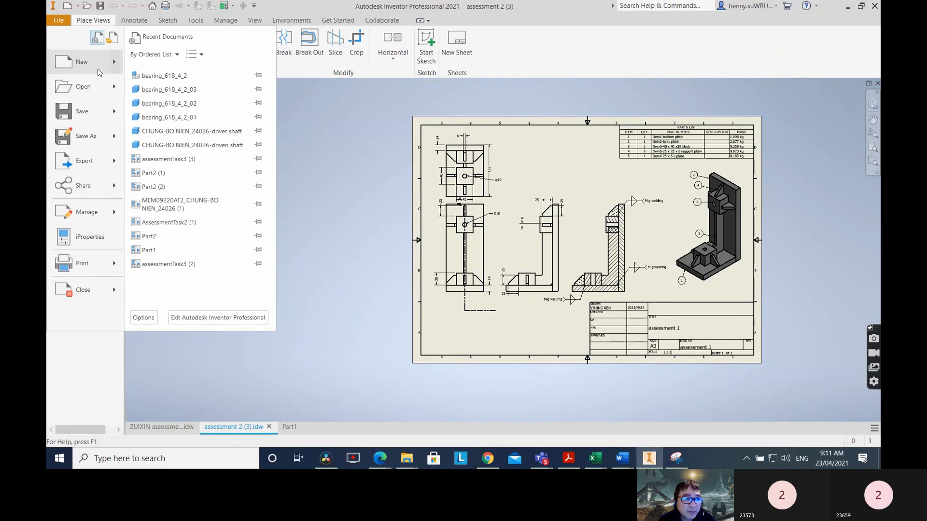
left_click(85, 70)
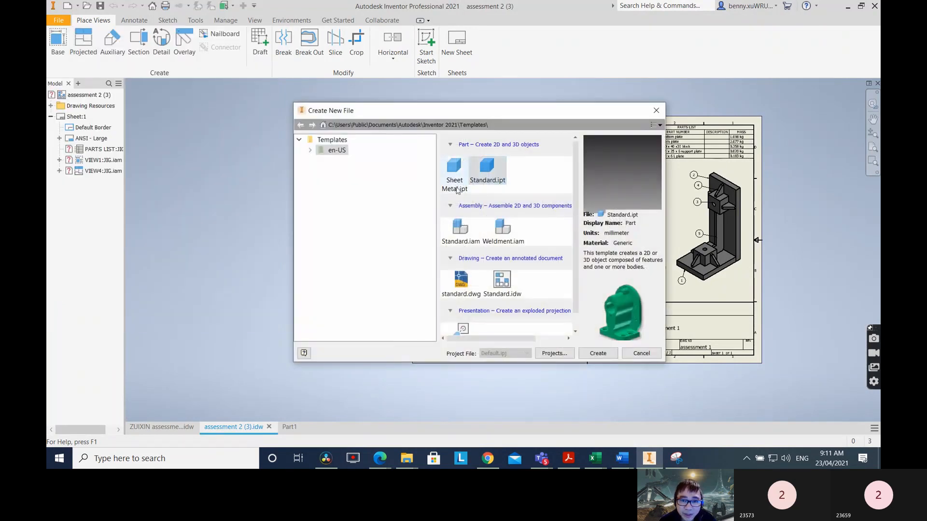
left_click(597, 352)
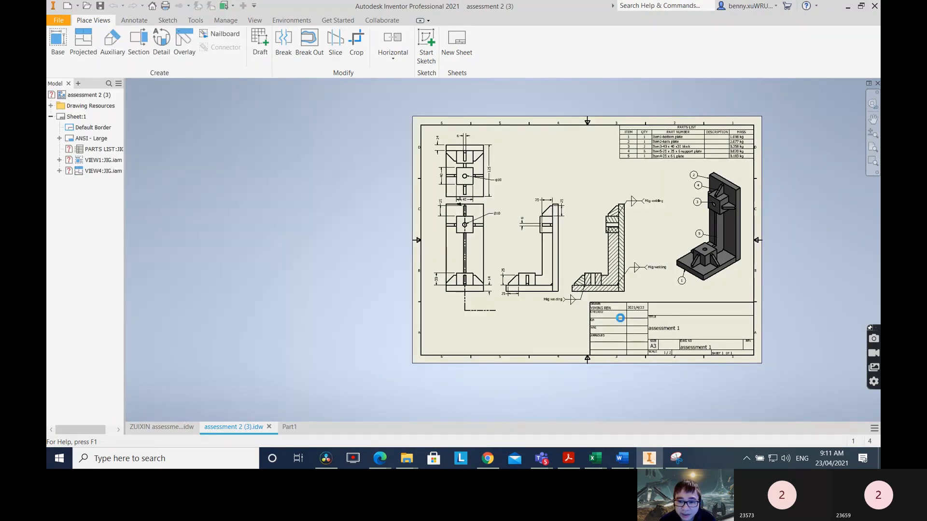
left_click(68, 46)
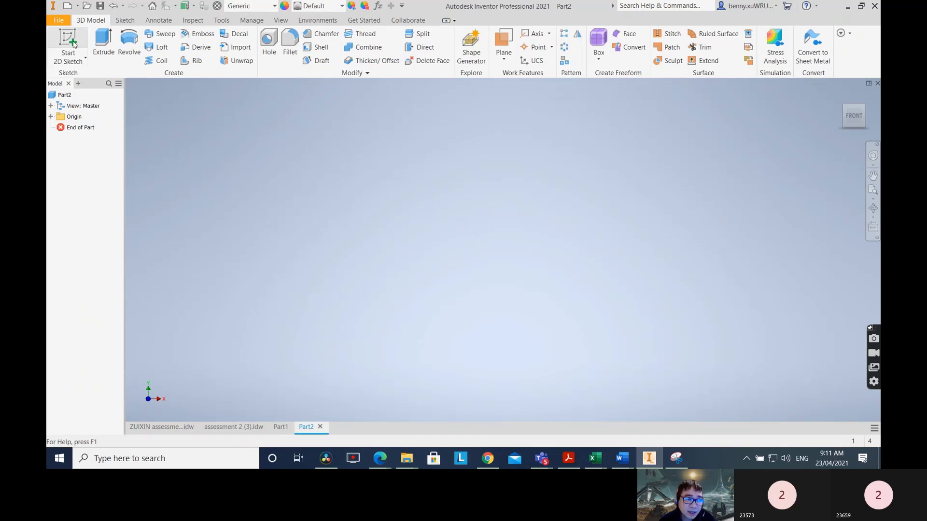
left_click(538, 226)
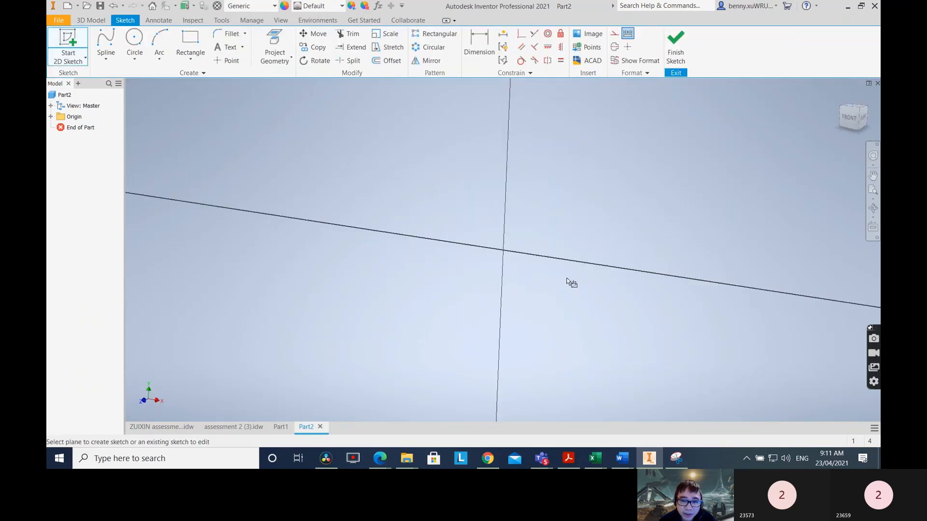
Step: Draw a circle of 50 mm diameter centred on the sketch origin
left_click(135, 42)
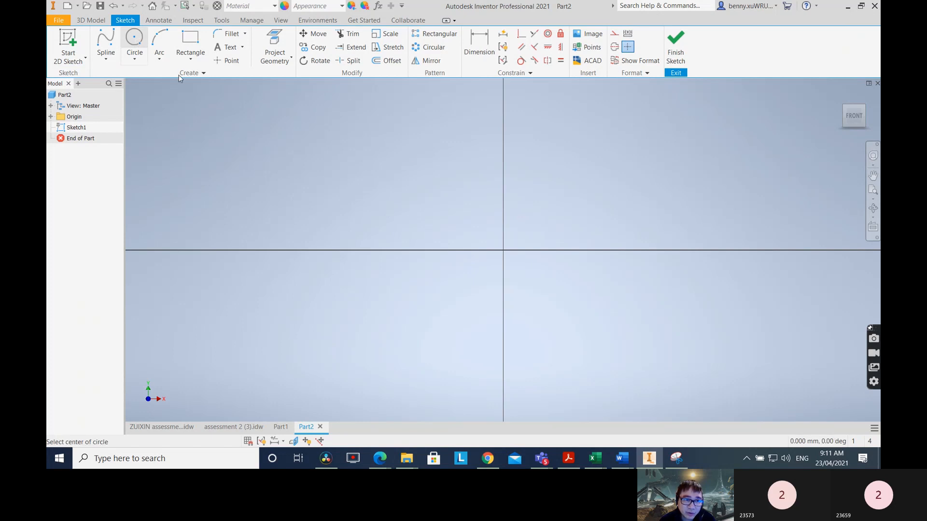
left_click(503, 252)
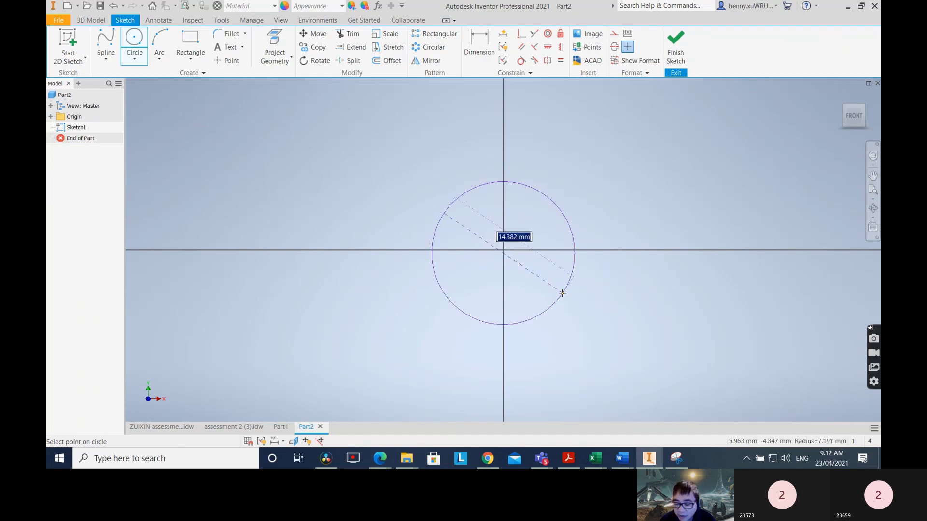
type("30")
key("Return")
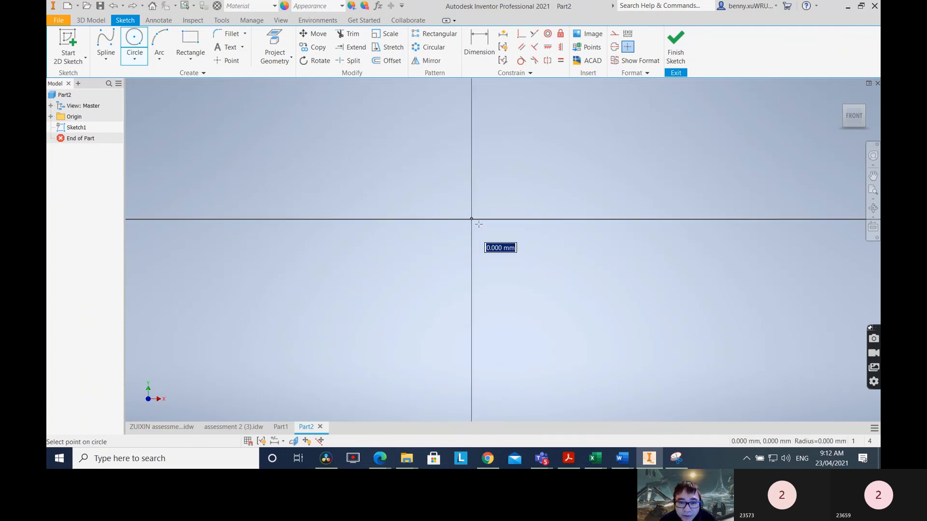
type("50")
key("Return")
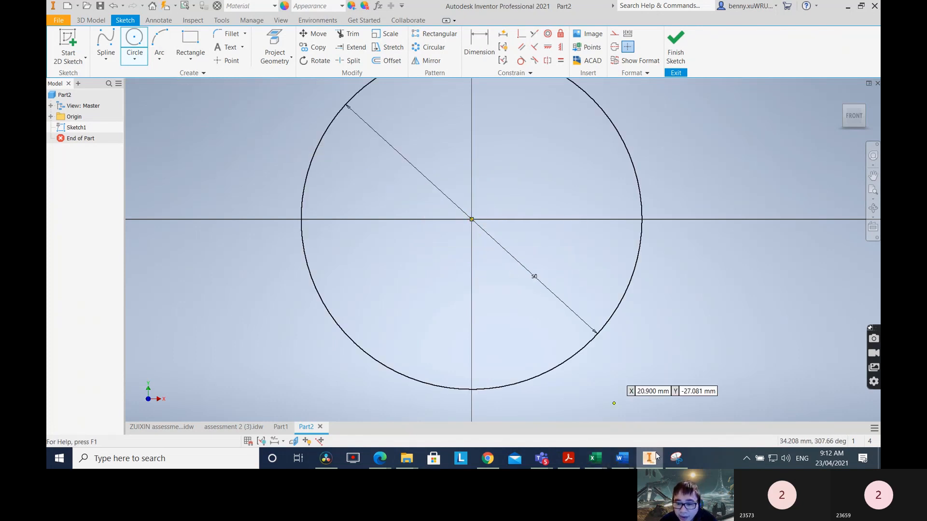
Step: Check the shaft images in the Teams posts and add a concentric 45 mm diameter circle inside the 50 mm one
mouse_move(639, 465)
mouse_move(541, 458)
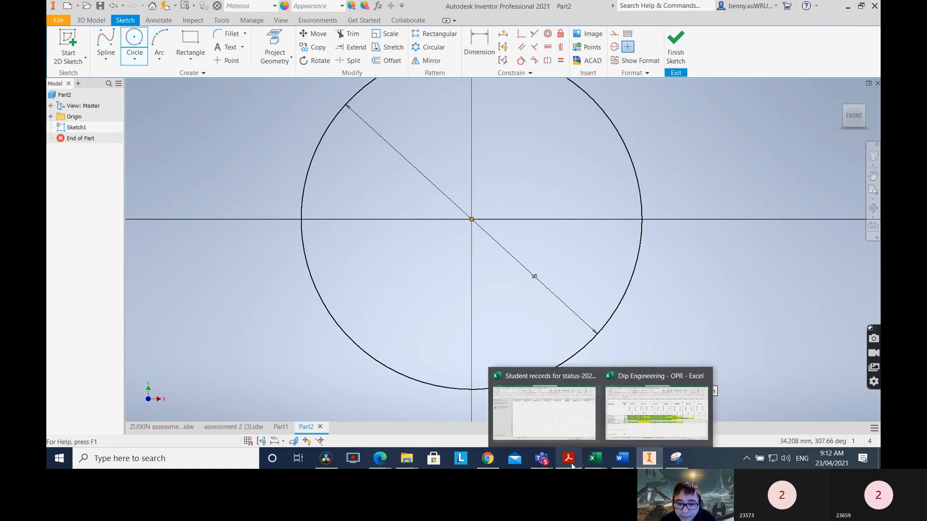
left_click(656, 415)
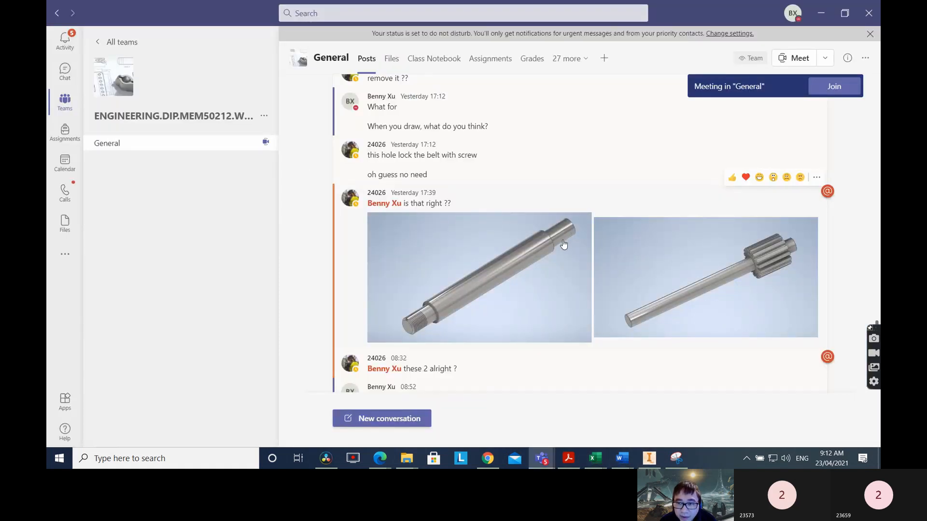
left_click(822, 14)
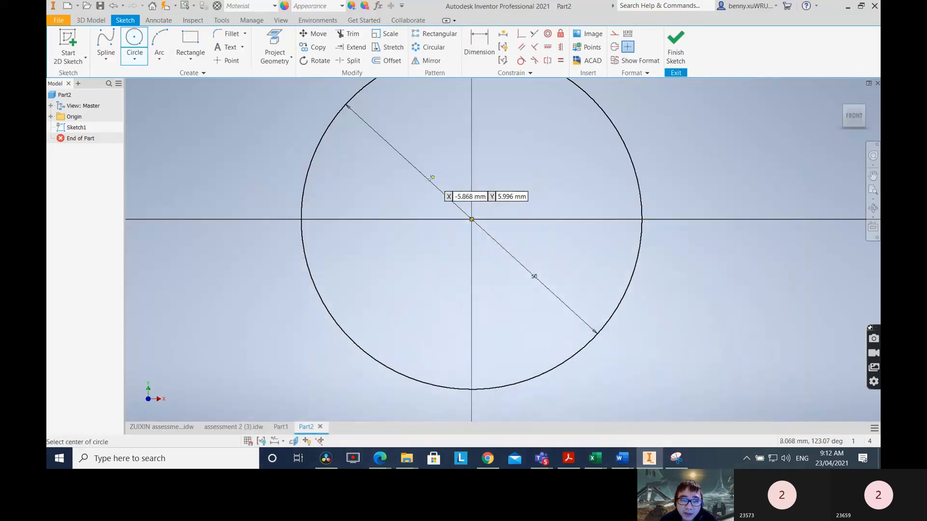
left_click(472, 220)
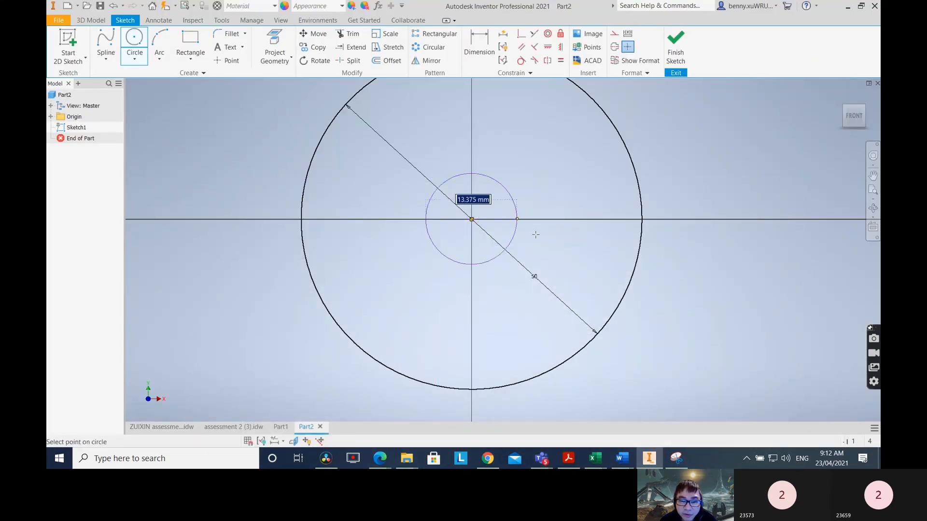
type("45")
key("Return")
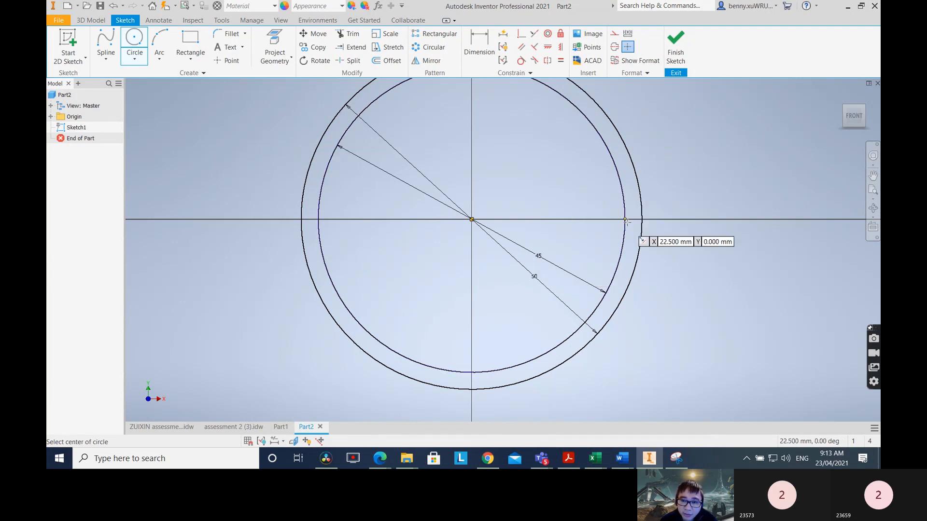
Step: Finish the sketch and extrude both circle profiles 500 mm in the flipped direction to form the shaft body
scroll(620, 215, "down", 4)
middle_click_drag(638, 195, 557, 210)
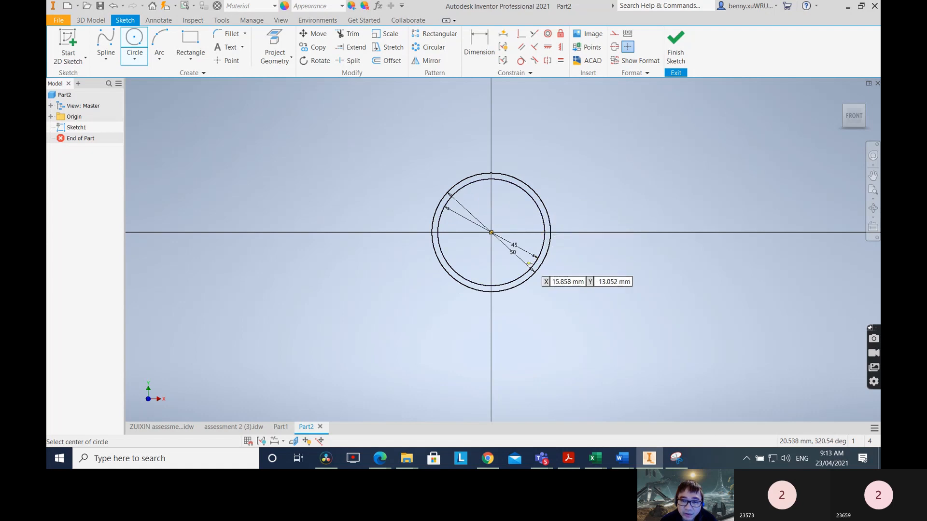
left_click(675, 46)
scroll(552, 245, "down", 5)
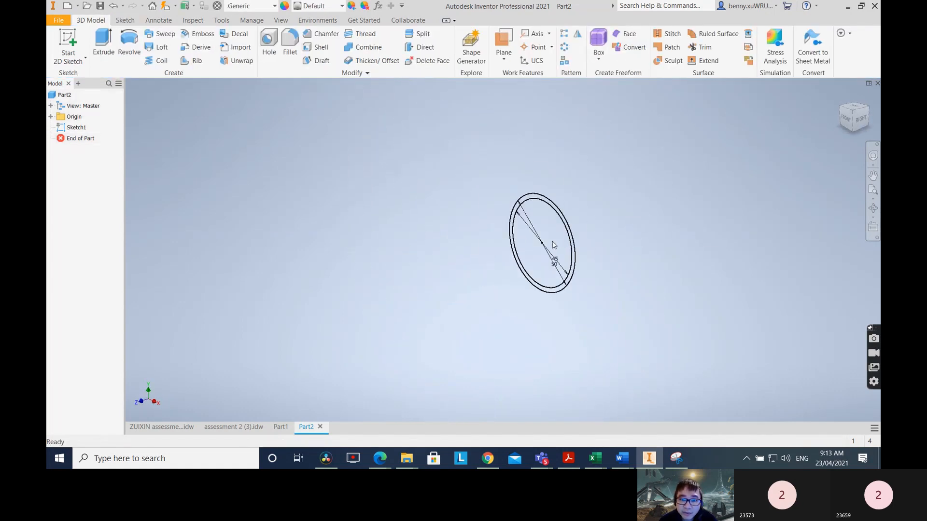
middle_click_drag(583, 223, 449, 238)
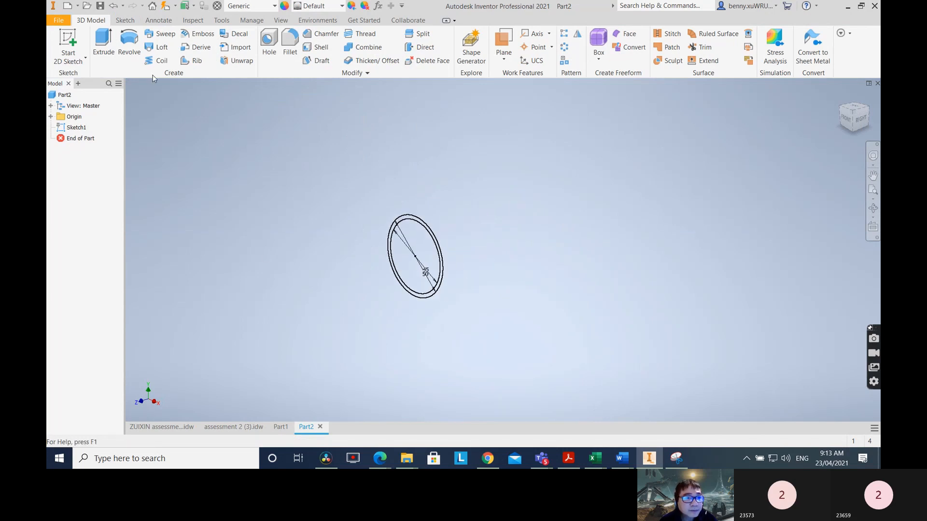
left_click(104, 42)
left_click(440, 245)
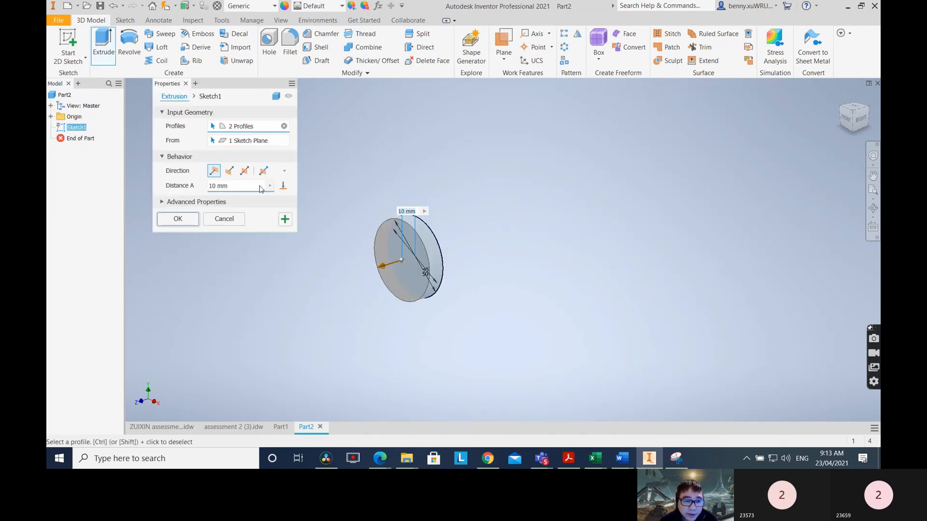
left_click(229, 170)
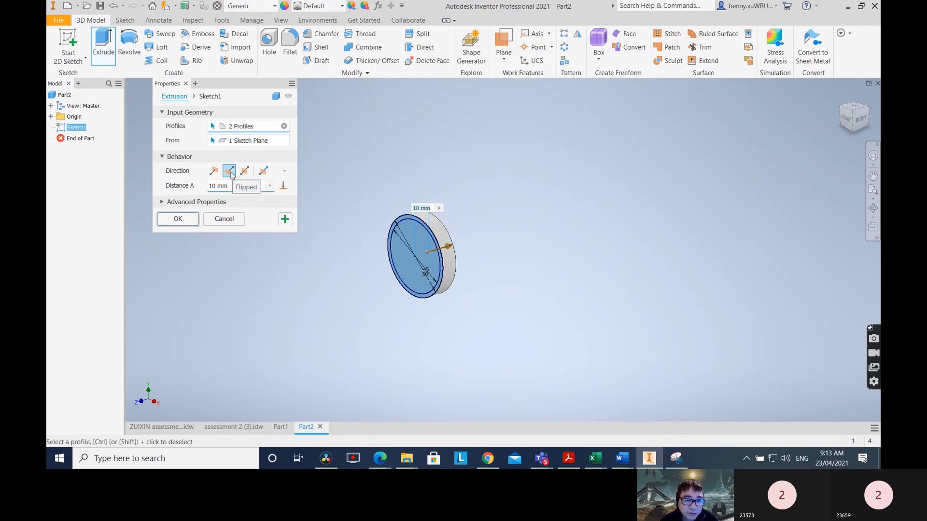
left_click(223, 188)
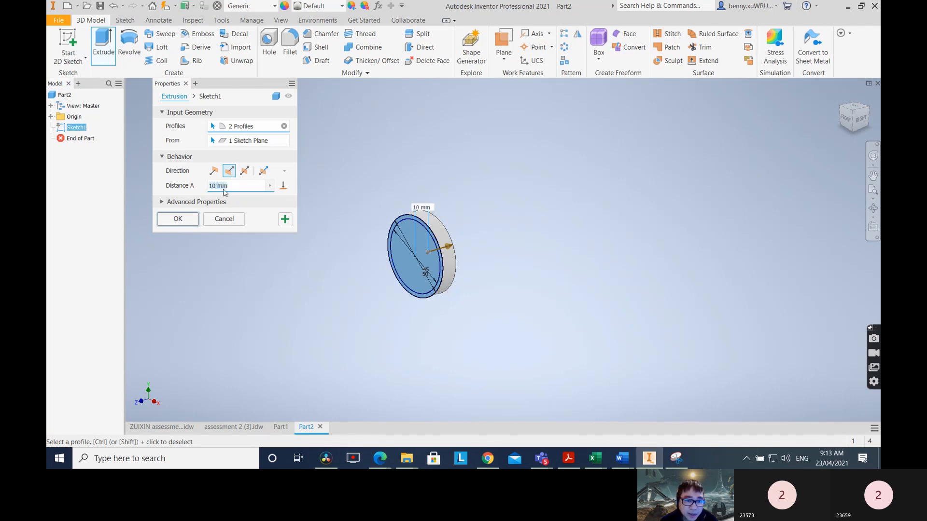
type("500")
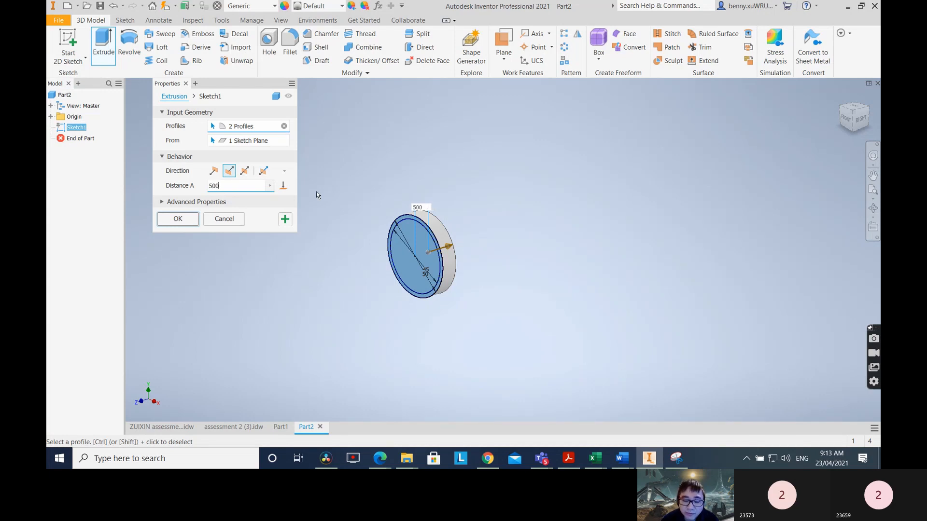
key("Return")
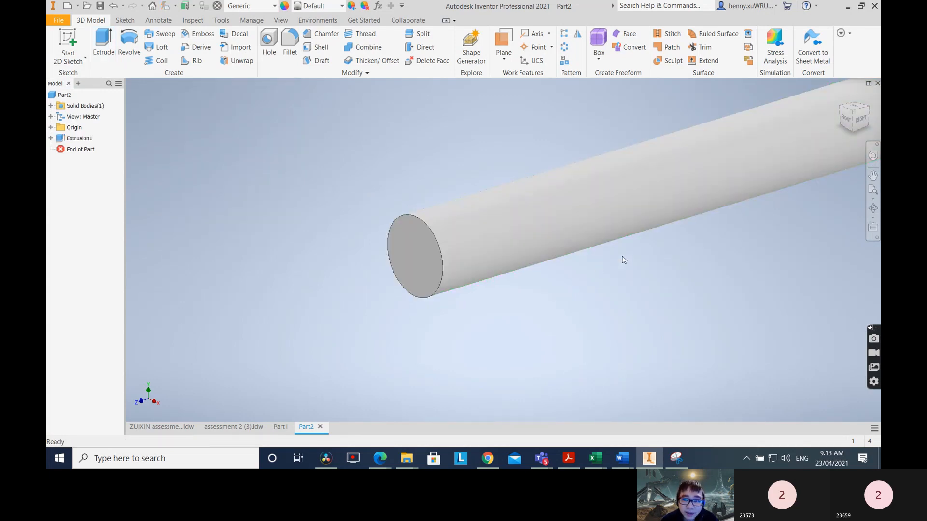
Step: Make the sketch used by the shaft's extrusion visible again for reuse
scroll(777, 212, "up", 5)
middle_click_drag(783, 213, 459, 246)
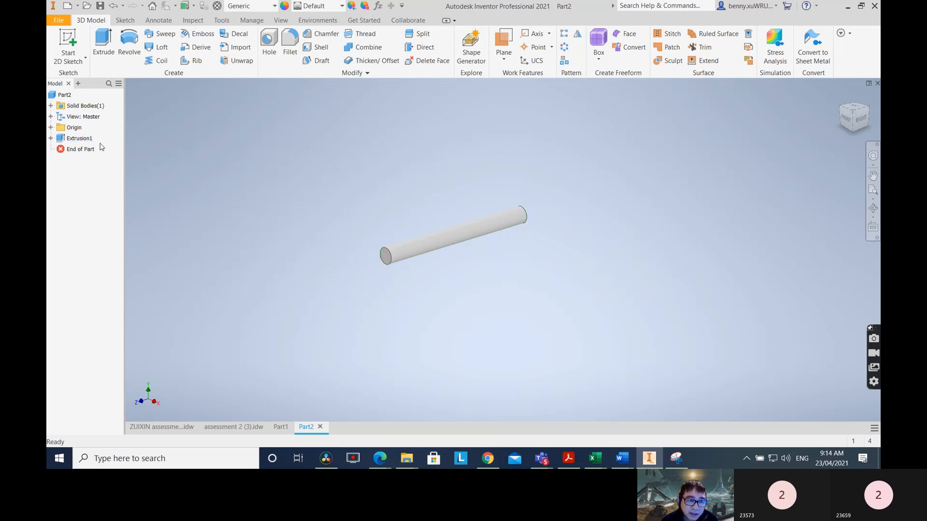
left_click(51, 139)
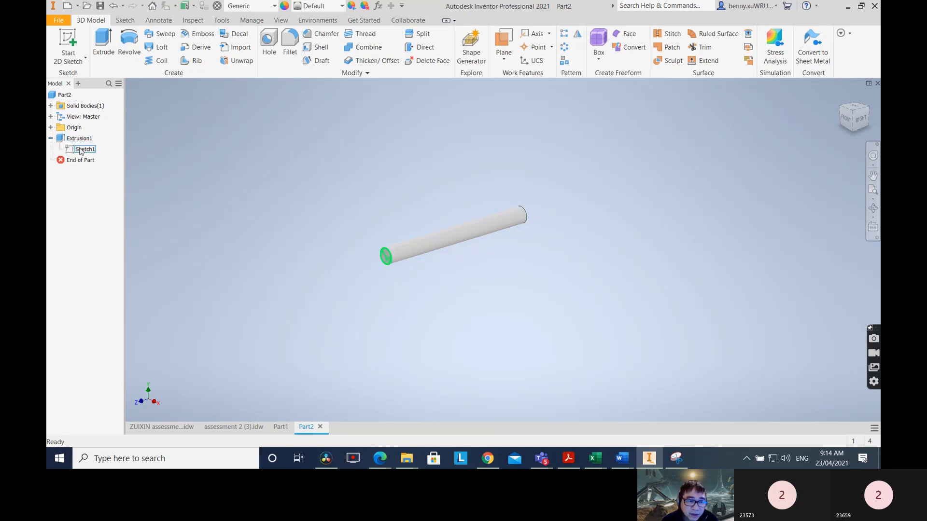
right_click(81, 151)
left_click(116, 270)
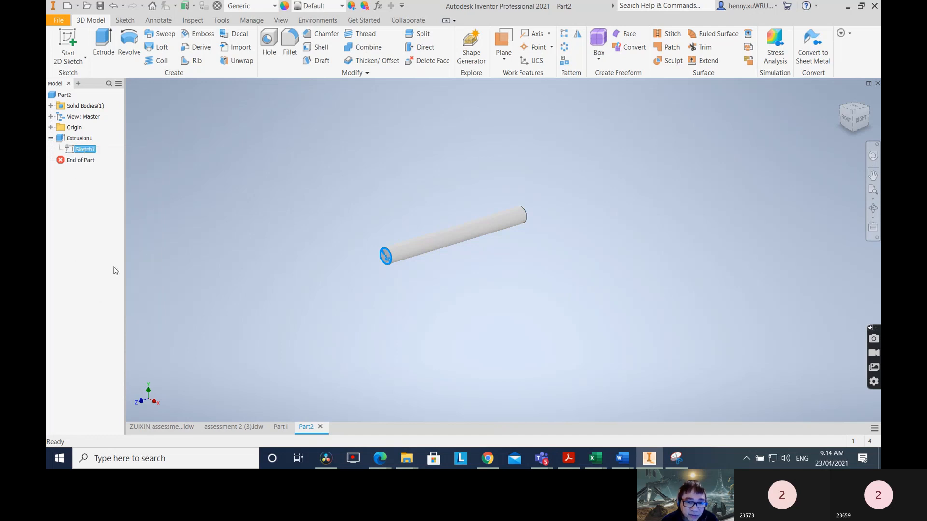
Step: Extrude the inner 45 mm circle of the reused sketch 30 mm outward to form the stepped end of the shaft
scroll(372, 259, "up", 5)
scroll(510, 247, "up", 2)
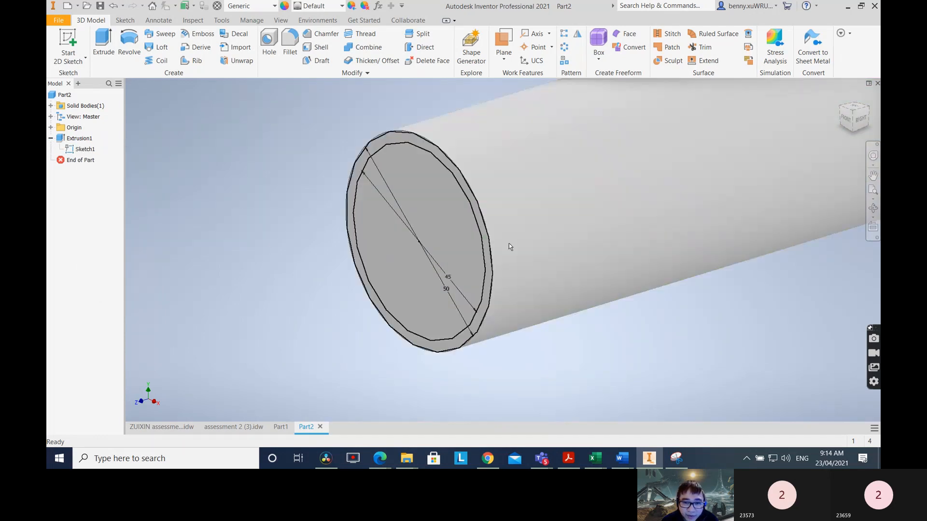
left_click(106, 39)
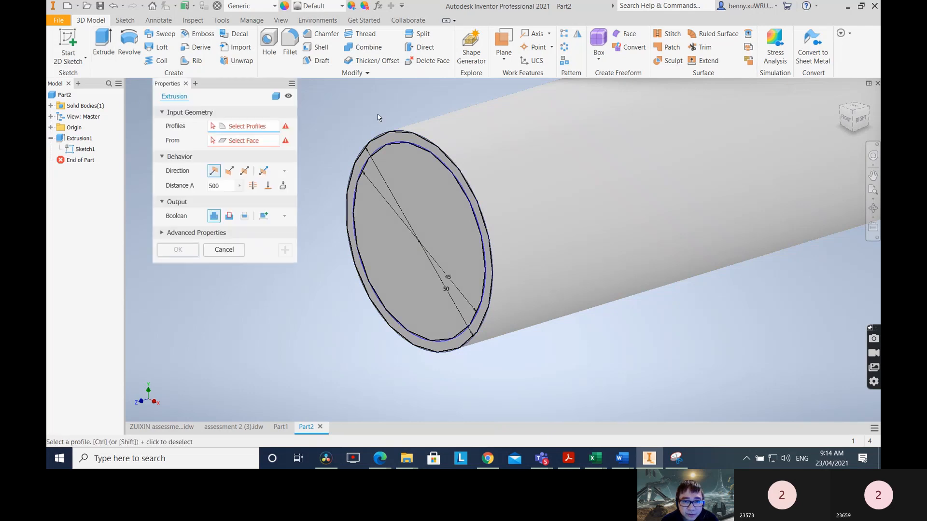
left_click(397, 147)
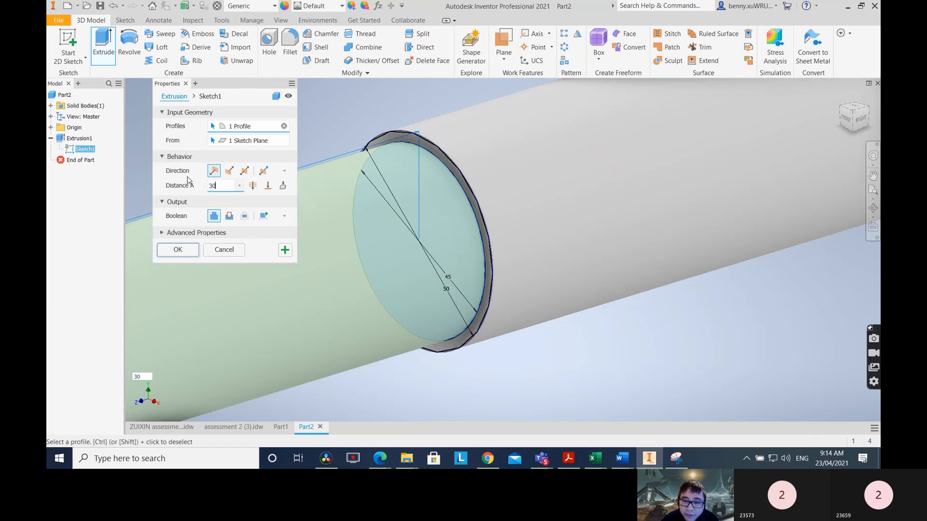
left_click(178, 250)
scroll(444, 306, "up", 5)
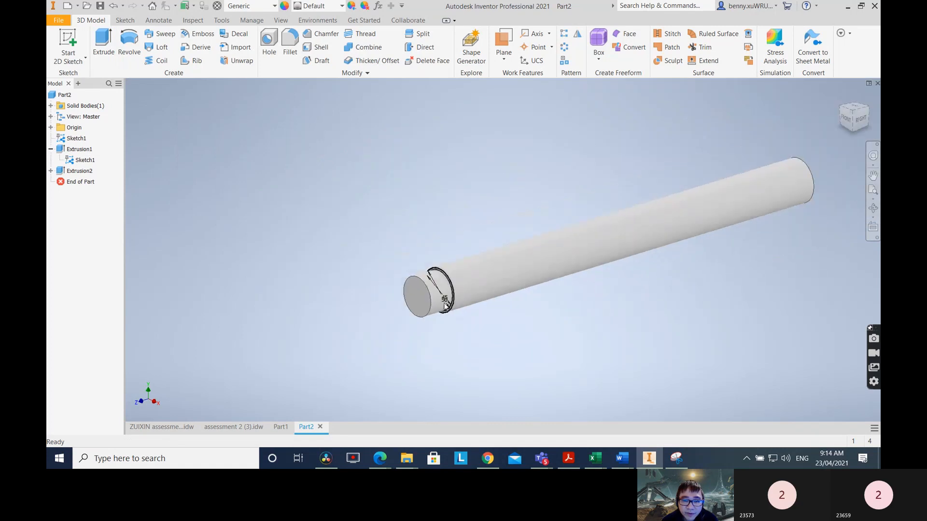
middle_click_drag(648, 299, 529, 302)
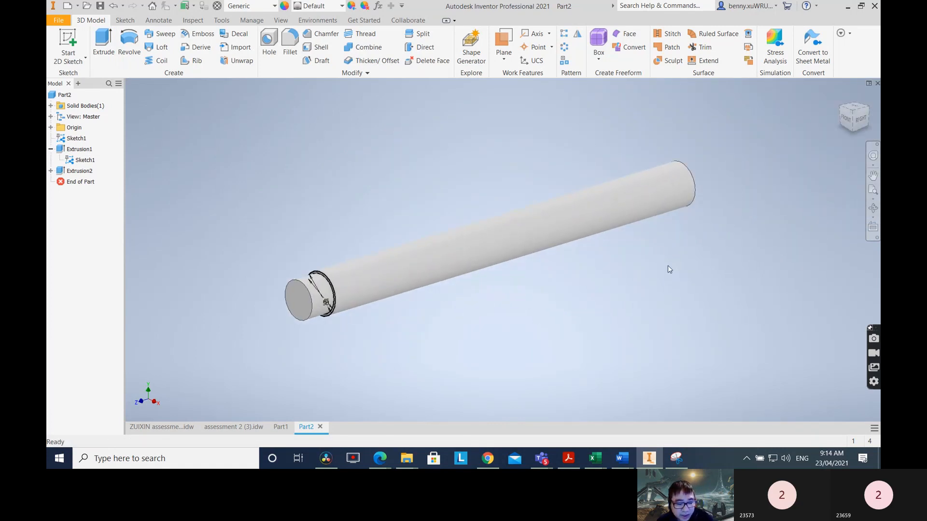
middle_click_drag(666, 267, 662, 286, "shift")
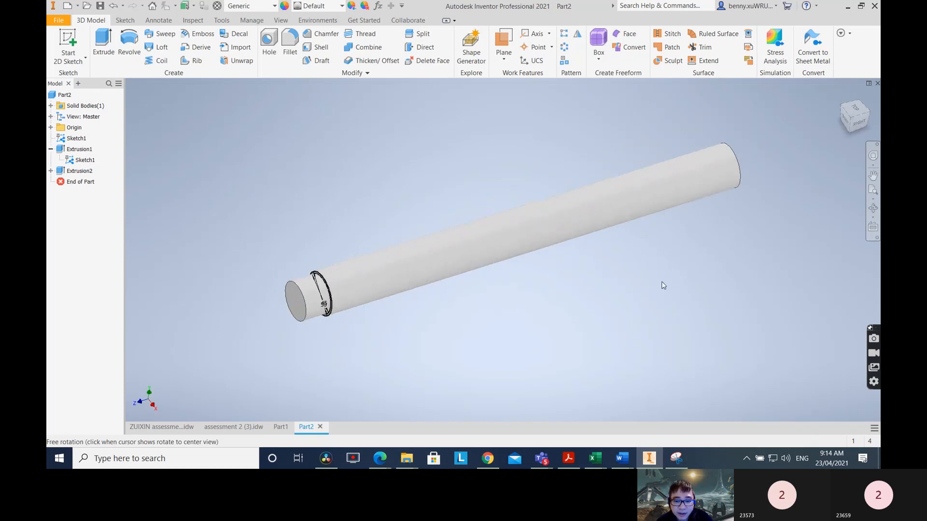
Step: Examine the roller parts in the treadmill's exploded-view drawing in the Word class note, and return to the shaft model
mouse_move(622, 458)
left_click(351, 414)
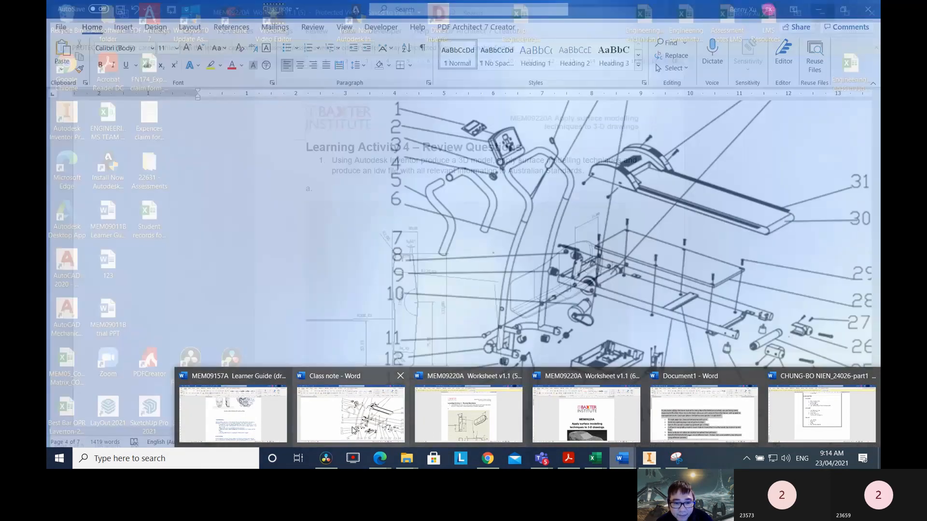
scroll(804, 338, "down", 2)
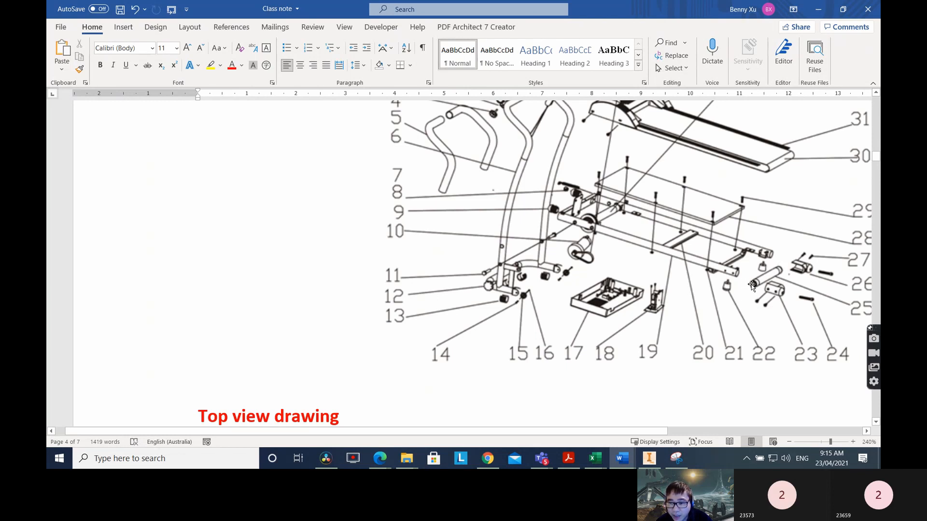
left_click(819, 9)
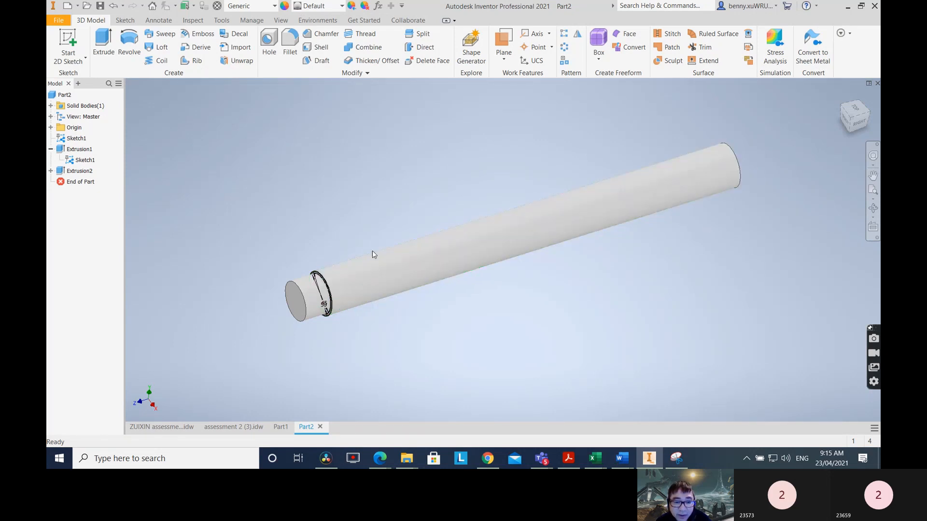
Step: Start a new sketch on the plain end face of the shaft, opposite the stepped end, and view it squarely
mouse_move(746, 280)
middle_mouse_down("shift")
mouse_move(755, 288)
mouse_move(728, 333)
mouse_move(699, 337)
mouse_move(627, 299)
middle_mouse_up("shift")
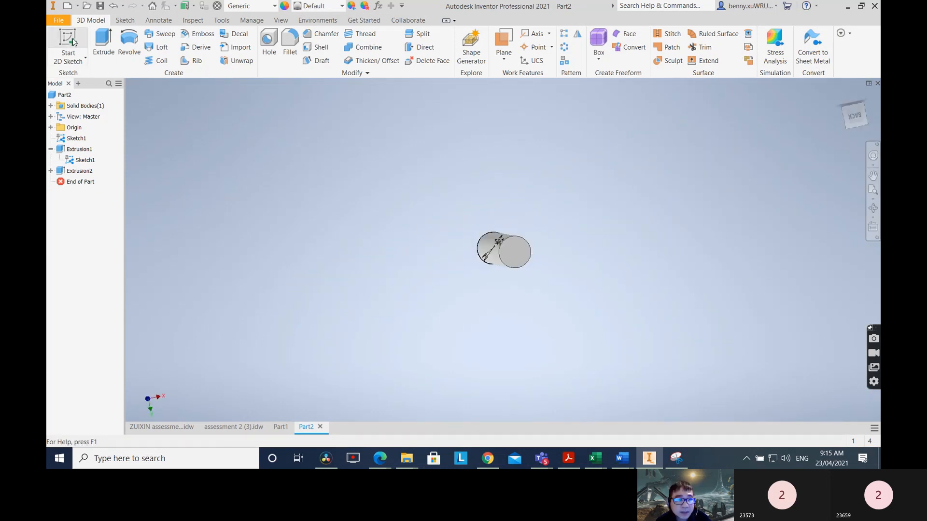
left_click(72, 39)
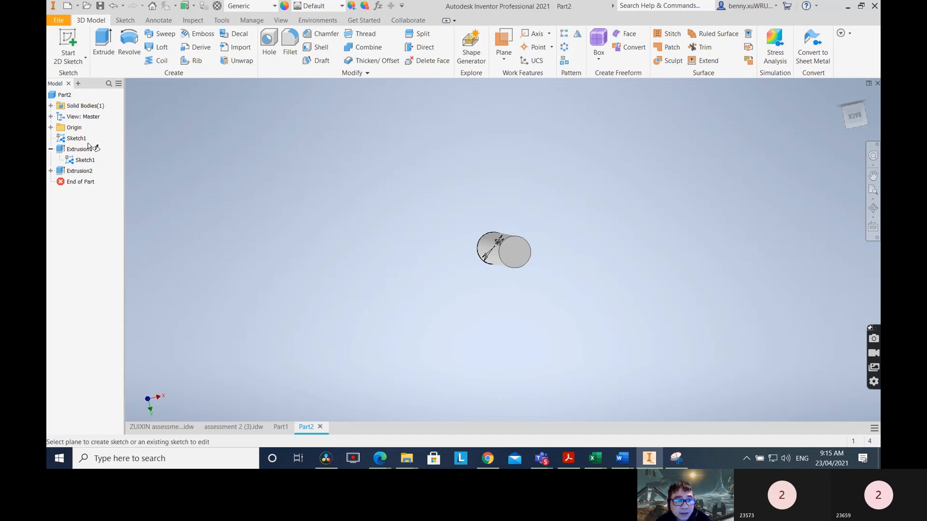
left_click(51, 127)
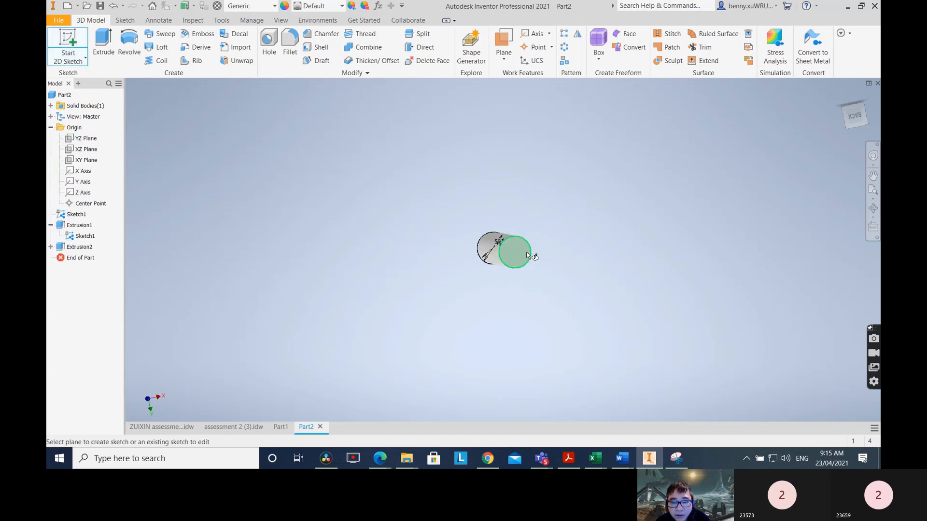
left_click(532, 254)
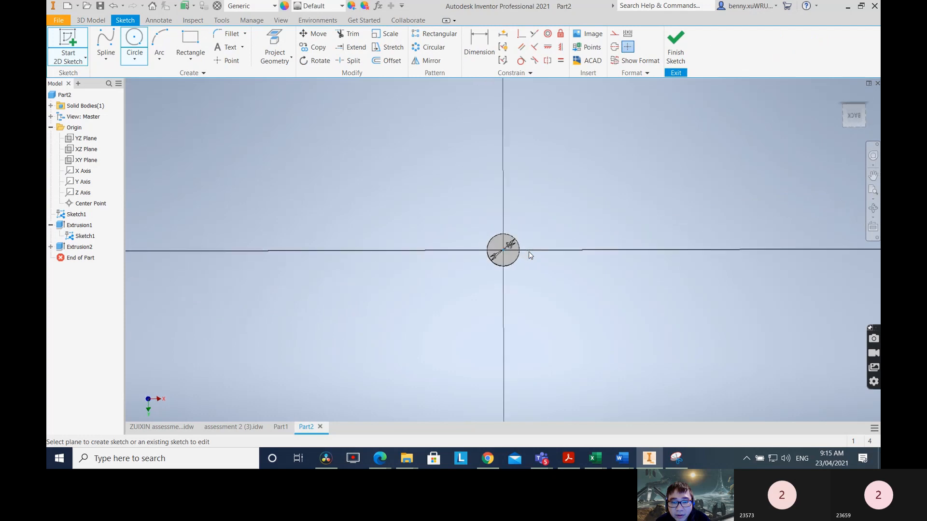
mouse_move(529, 253)
middle_mouse_down("shift")
mouse_move(635, 291)
mouse_move(585, 296)
mouse_move(603, 285)
middle_mouse_up("shift")
left_click(855, 122)
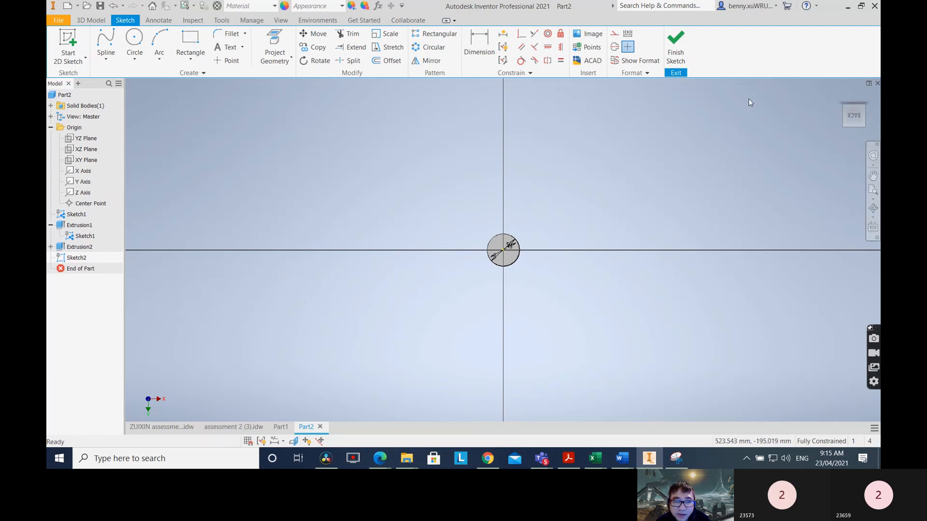
Step: Project the 45 mm circle of the first sketch into the new end-face sketch
left_click(274, 45)
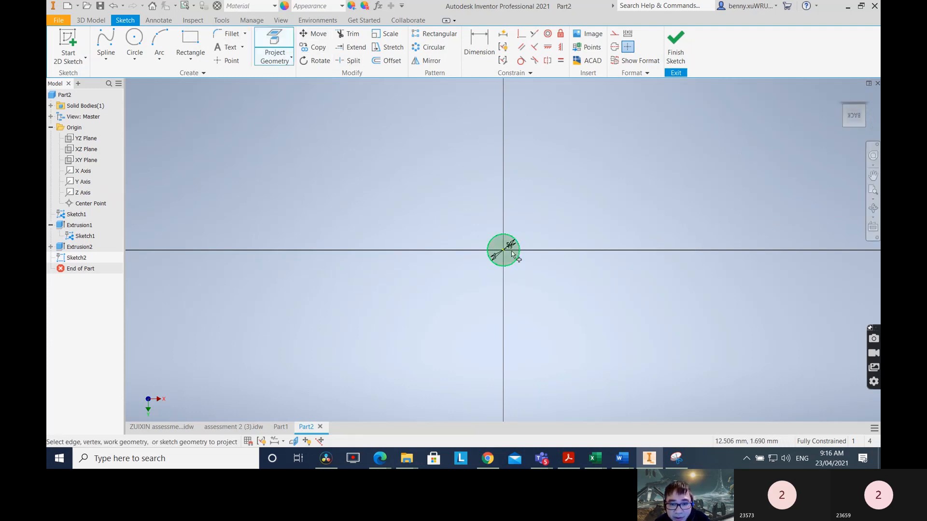
scroll(520, 255, "up", 5)
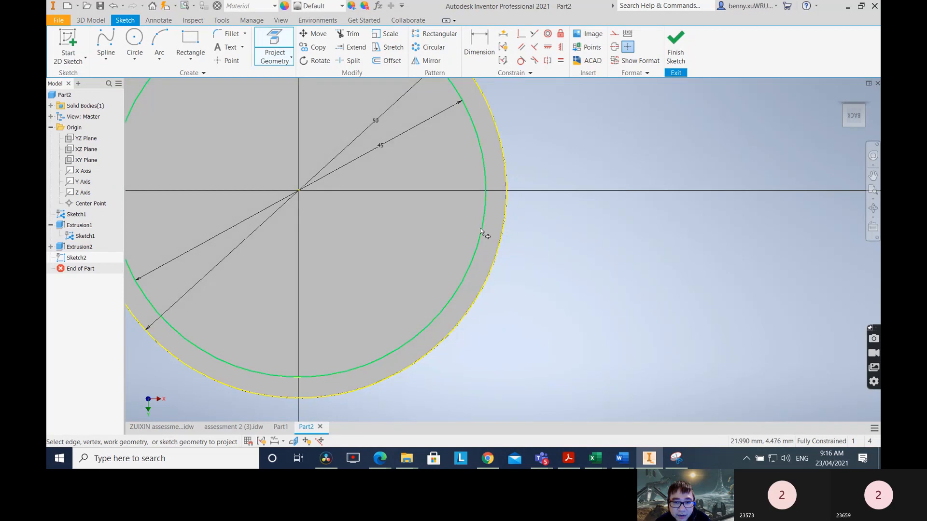
left_click(481, 229)
scroll(393, 213, "down", 3)
Step: Draw a circle from the shaft's centre matching the projected 45 mm circle, and finish the sketch
left_click(135, 38)
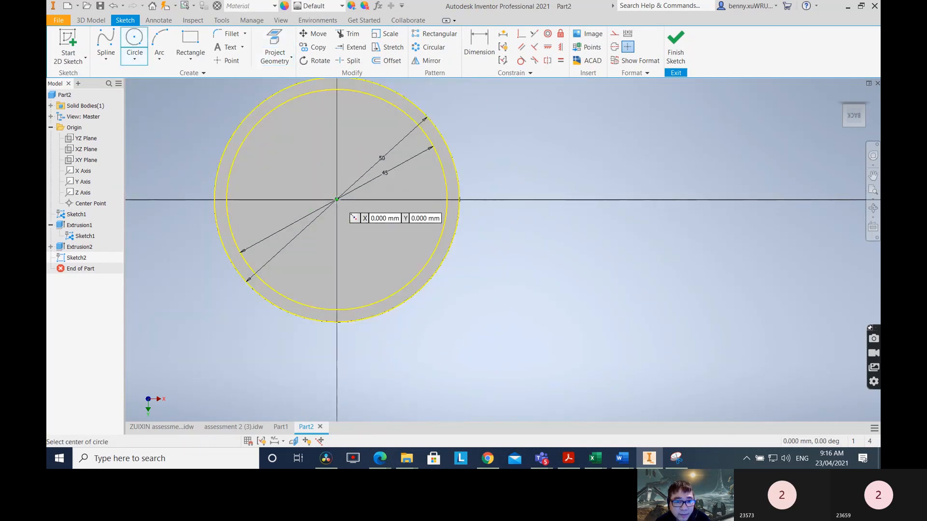
left_click(337, 199)
left_click(422, 130)
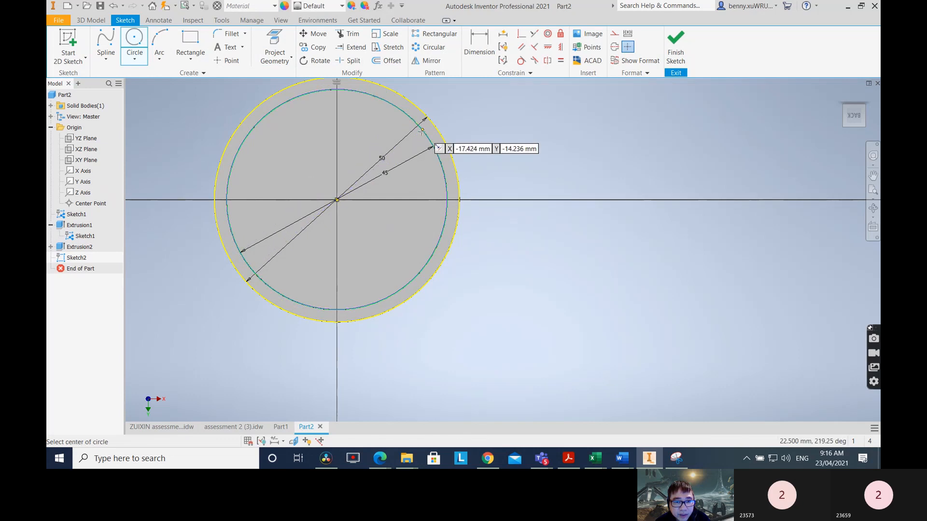
right_click(604, 143)
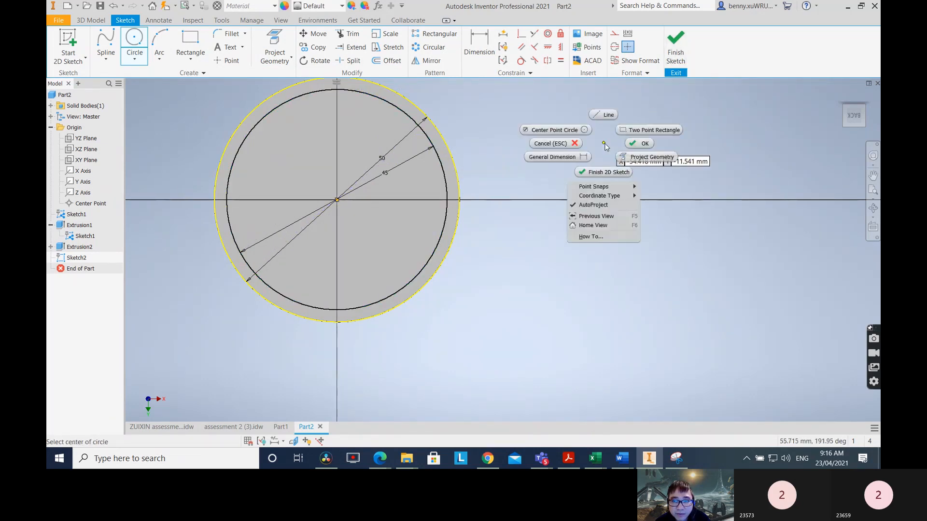
left_click(642, 143)
left_click(676, 46)
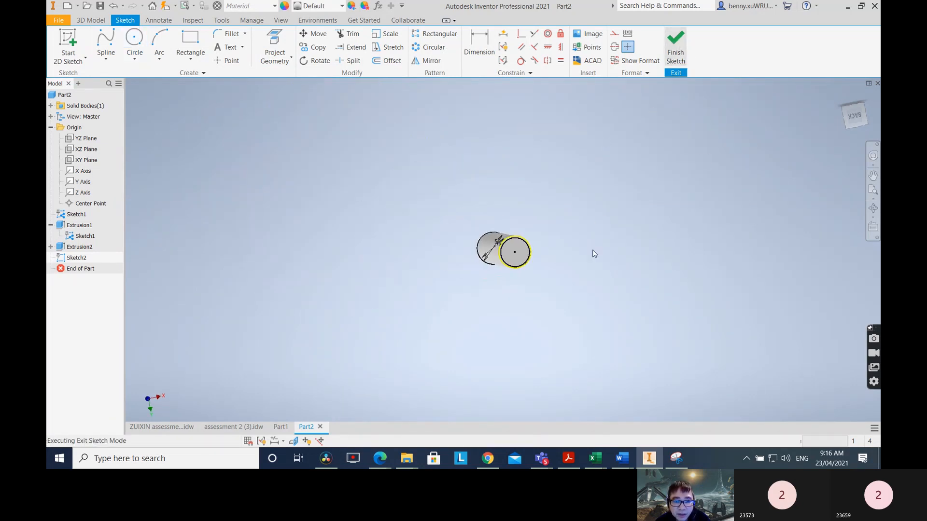
Step: Extrude the new inner circle 30 mm outward to form the matching step at the shaft's other end
key("e")
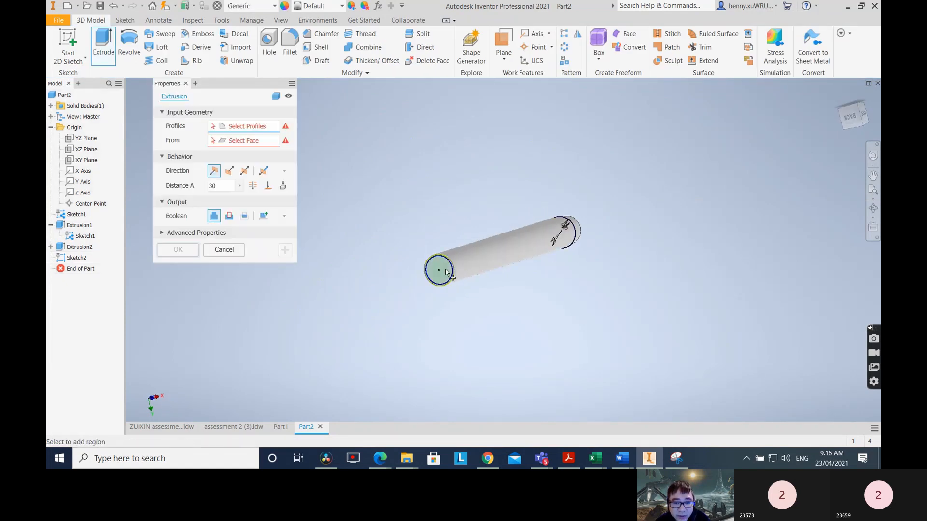
left_click(444, 269)
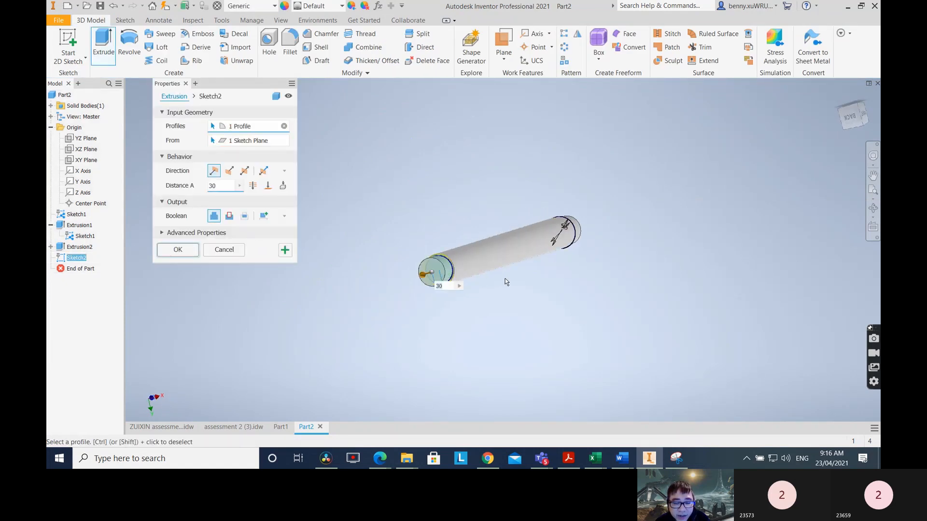
left_click(182, 252)
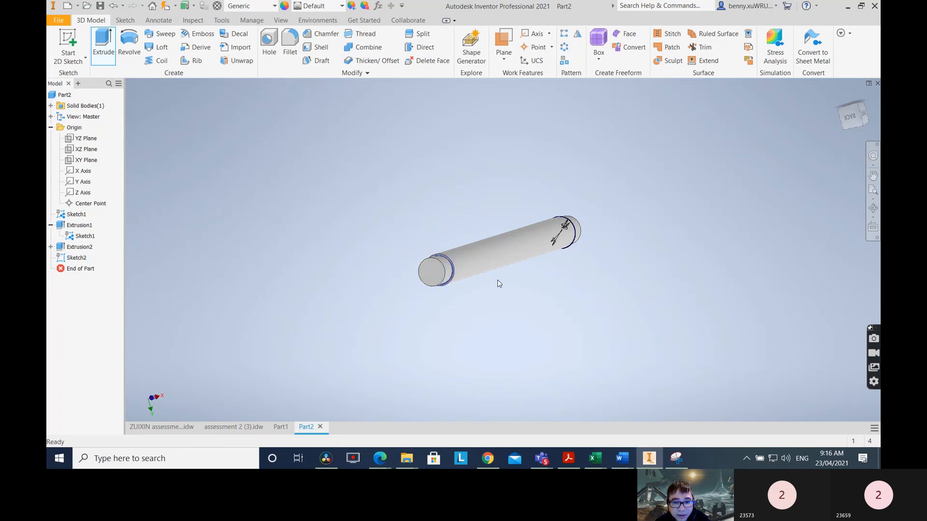
middle_click_drag(603, 260, 398, 276, "shift")
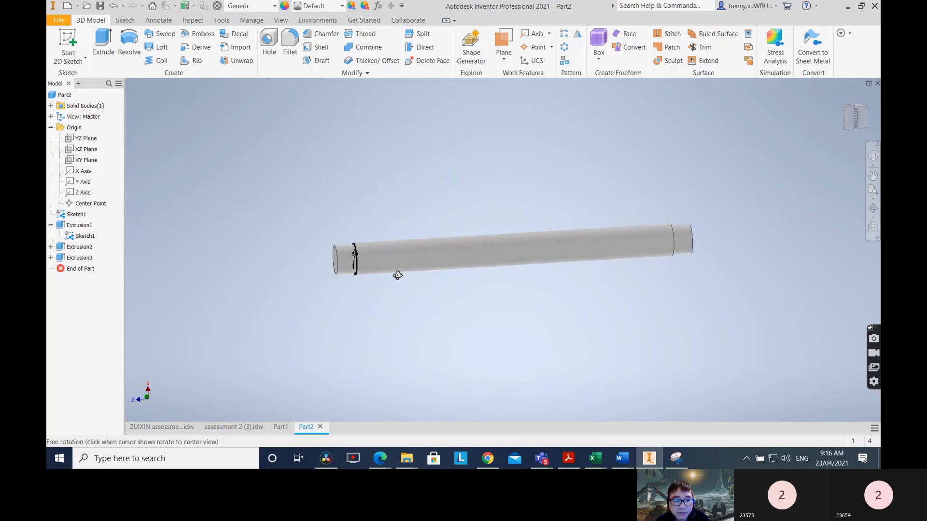
middle_click_drag(445, 309, 478, 306, "shift")
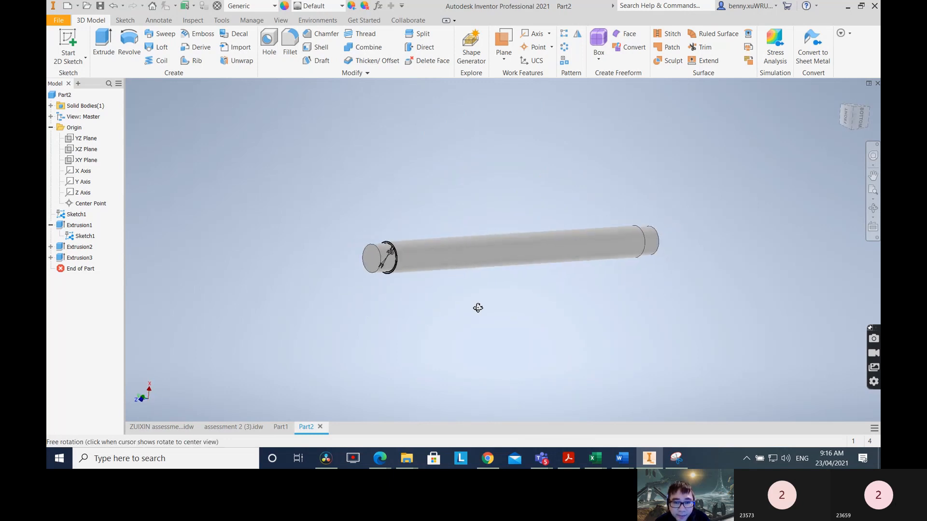
Step: Assign Stainless Steel from the Inventor Material Library as the shaft's material
left_click(272, 6)
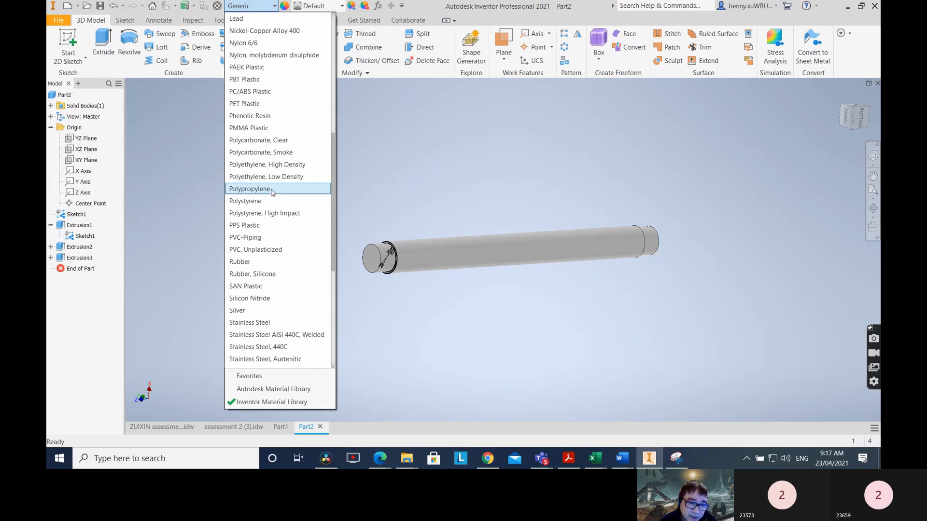
scroll(271, 193, "down", 1)
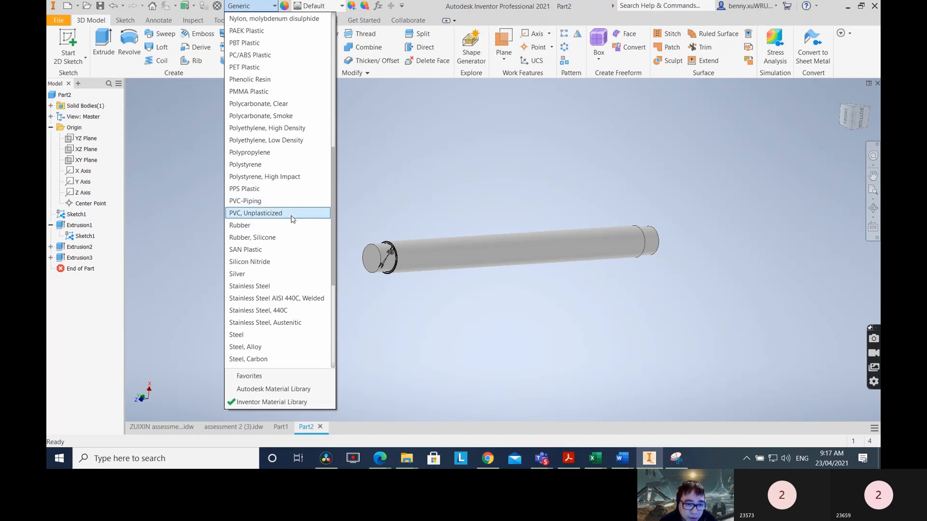
left_click(279, 287)
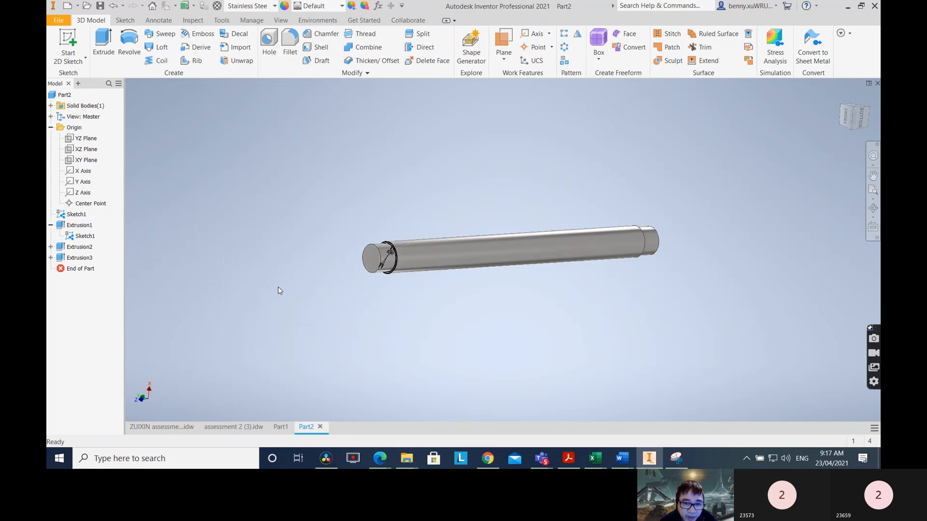
middle_click_drag(602, 342, 381, 367, "shift")
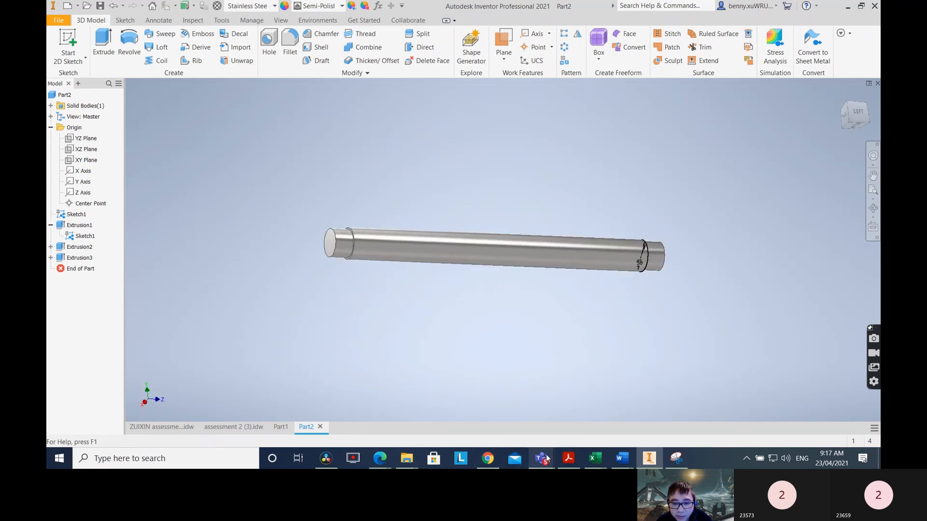
Step: Review the shaft images in the Teams posts for comparison, and return to the Inventor model
mouse_move(541, 458)
left_click(456, 395)
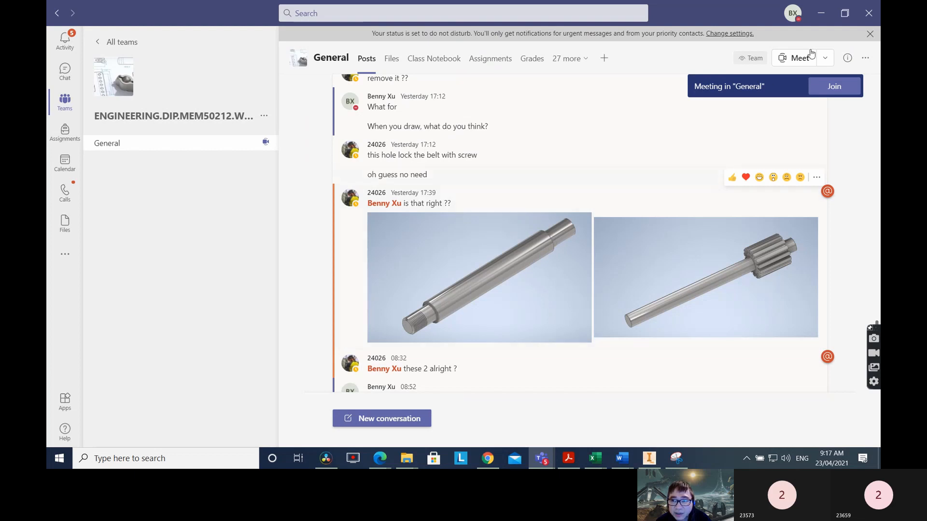
left_click(825, 12)
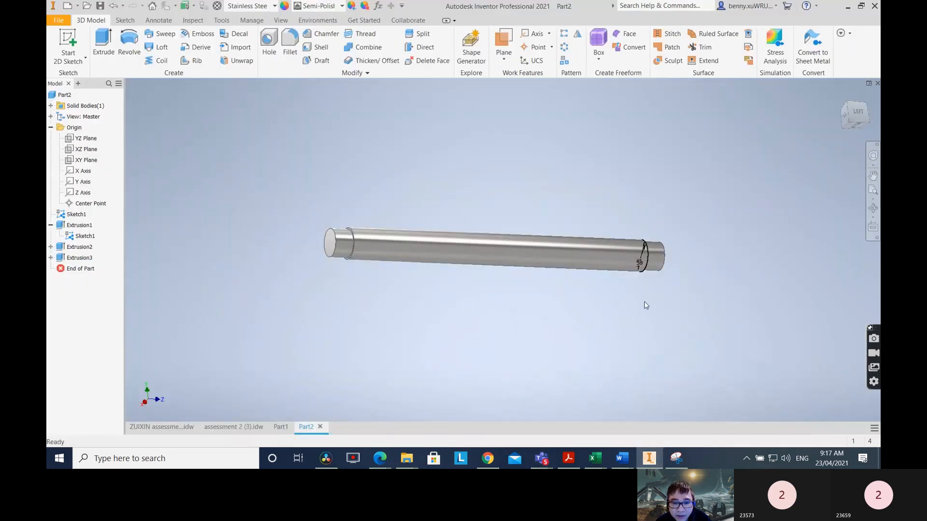
Step: Set up a 1 mm fillet on the outer and inner shoulder edges and the end-face edge at one end of the shaft
middle_click_drag(635, 302, 405, 312, "shift")
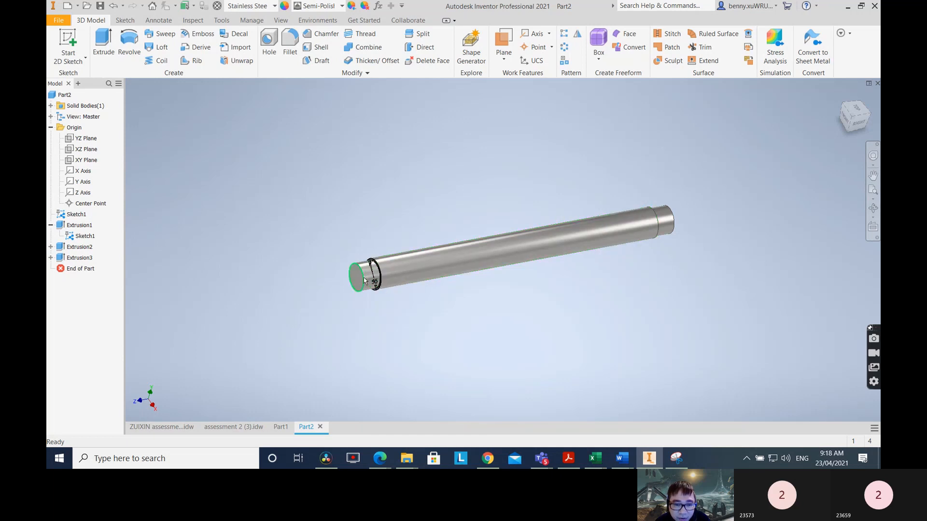
scroll(381, 286, "down", 4)
scroll(381, 285, "up", 8)
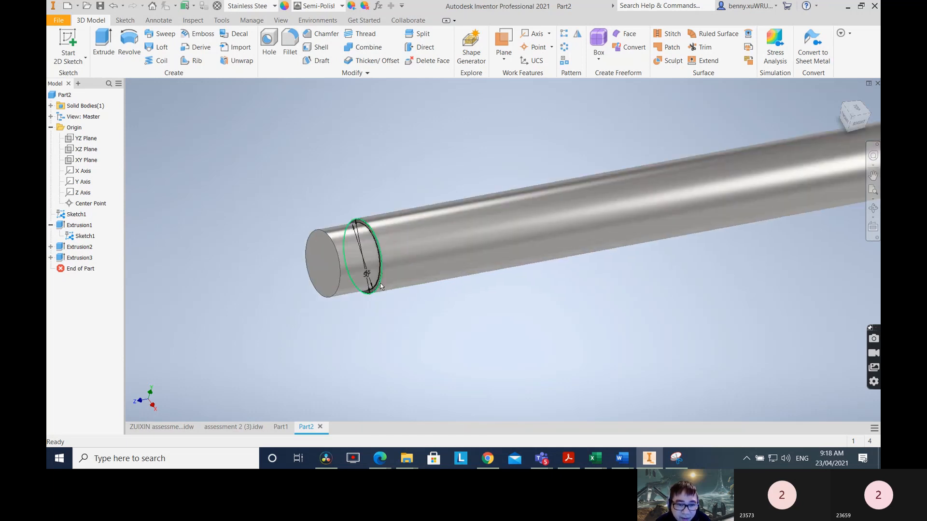
scroll(481, 358, "down", 5)
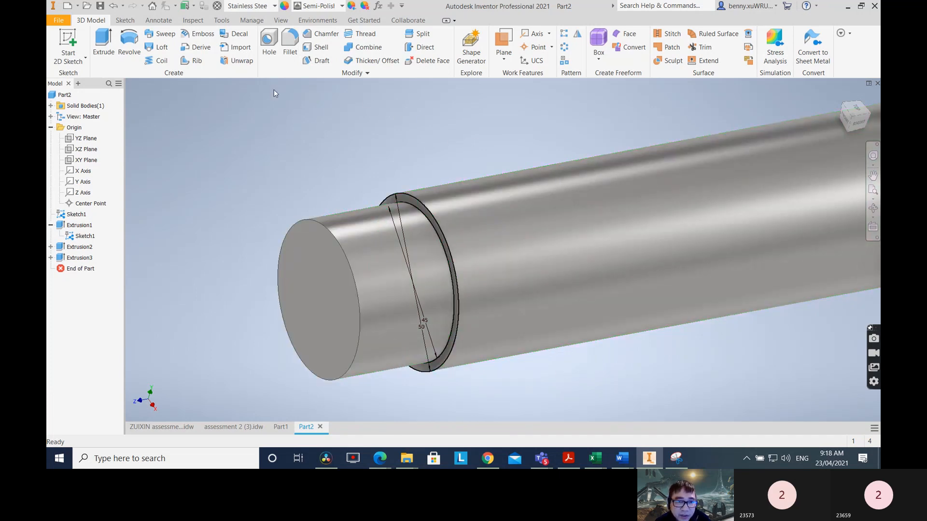
left_click(292, 48)
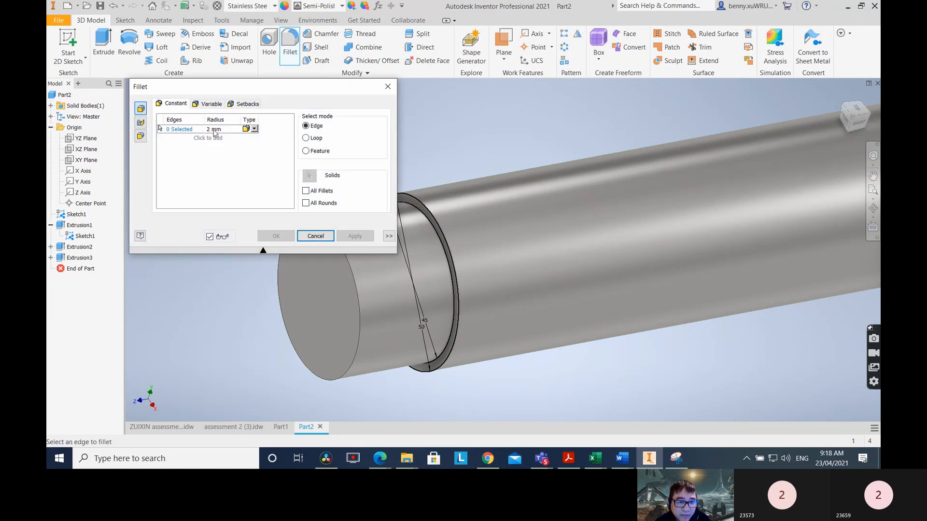
left_click(447, 256)
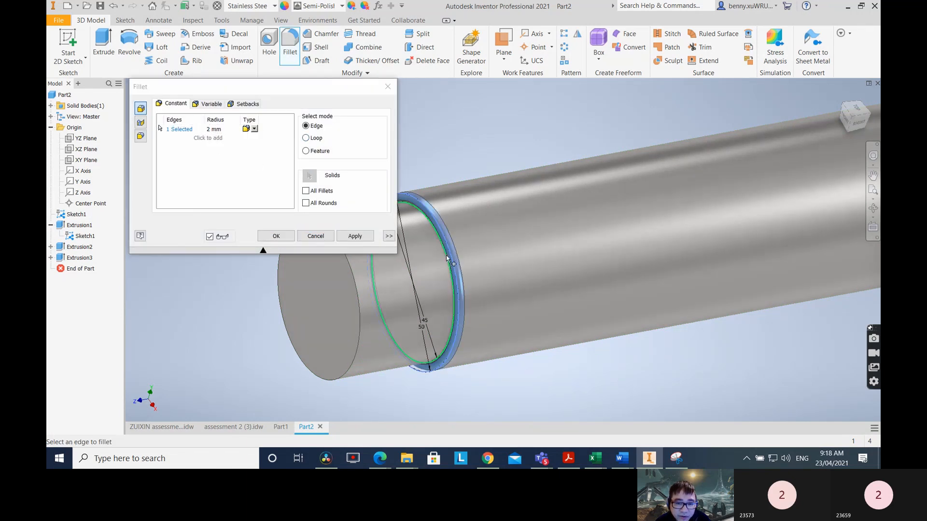
left_click(223, 129)
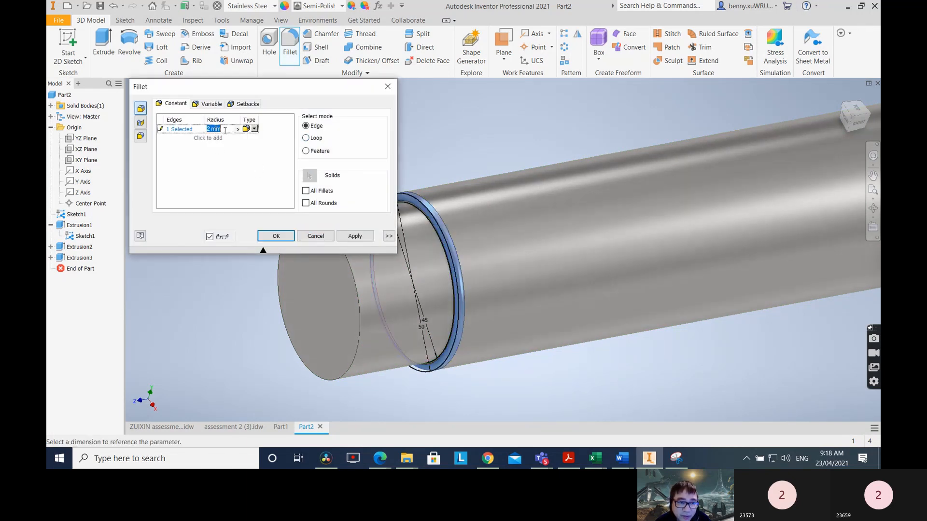
type("1")
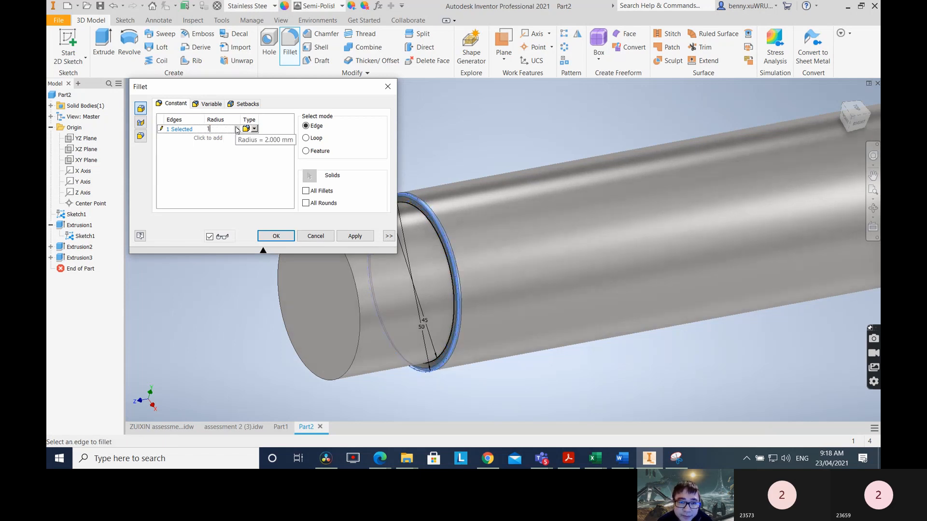
left_click(447, 253)
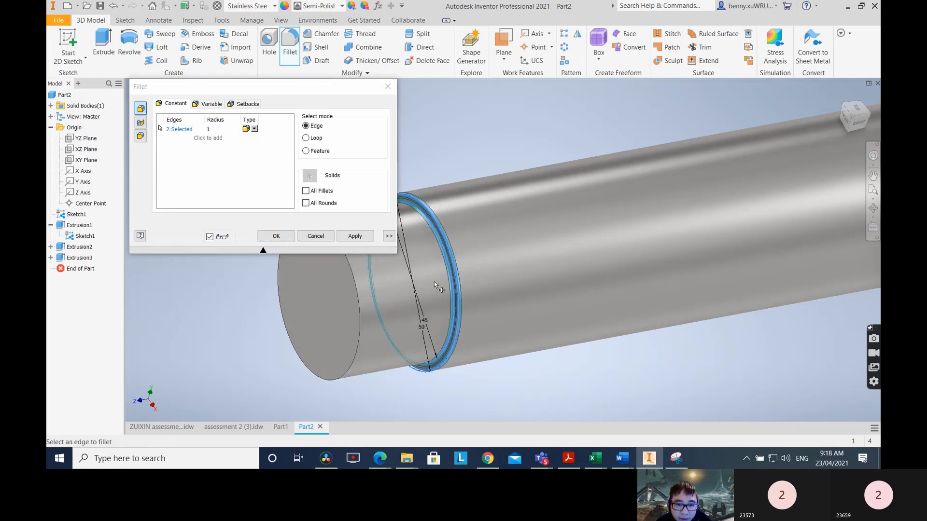
left_click(355, 293)
Step: Add the three matching edges at the shaft's other end to the 1 mm fillet and apply it
middle_click_drag(682, 367, 507, 391, "shift")
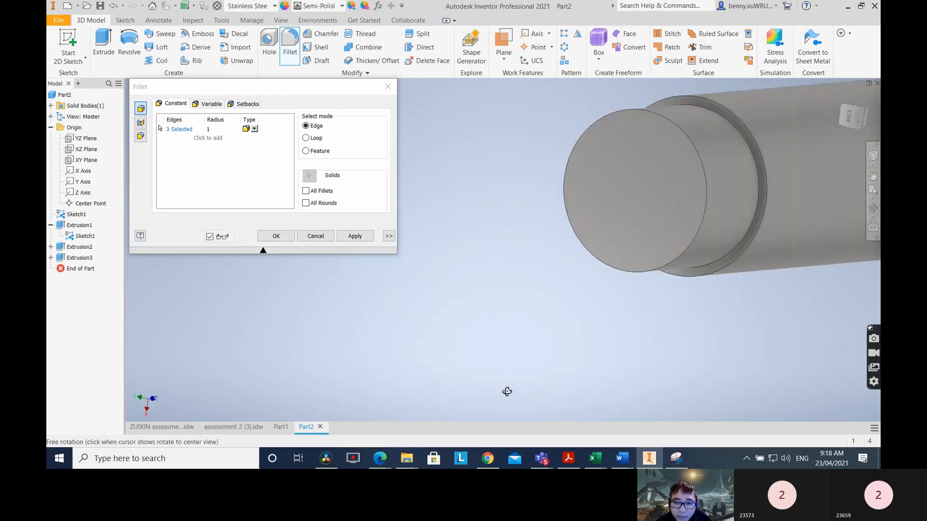
left_click(705, 176)
left_click(754, 157)
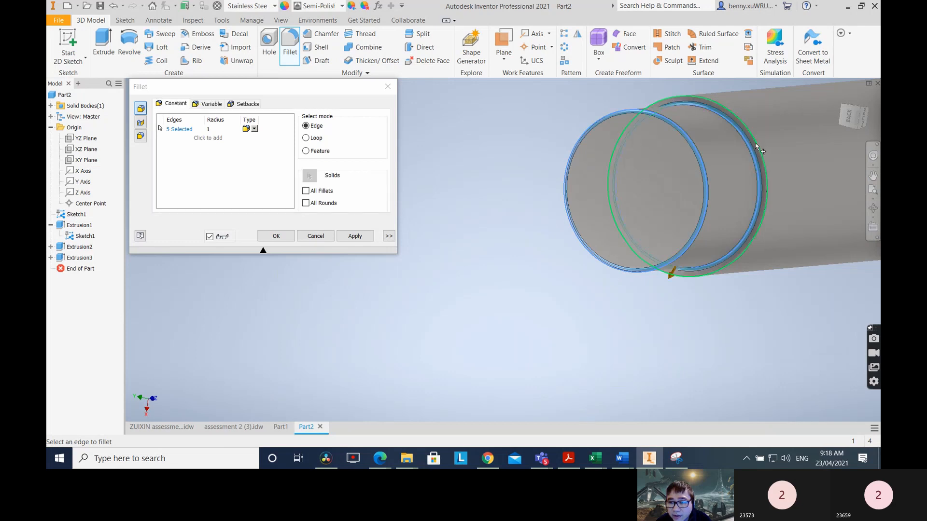
left_click(756, 146)
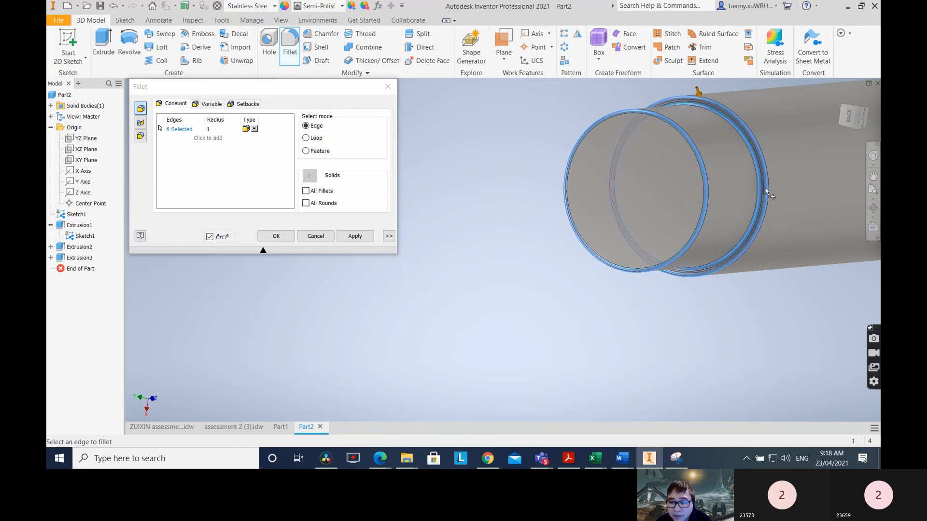
left_click(355, 236)
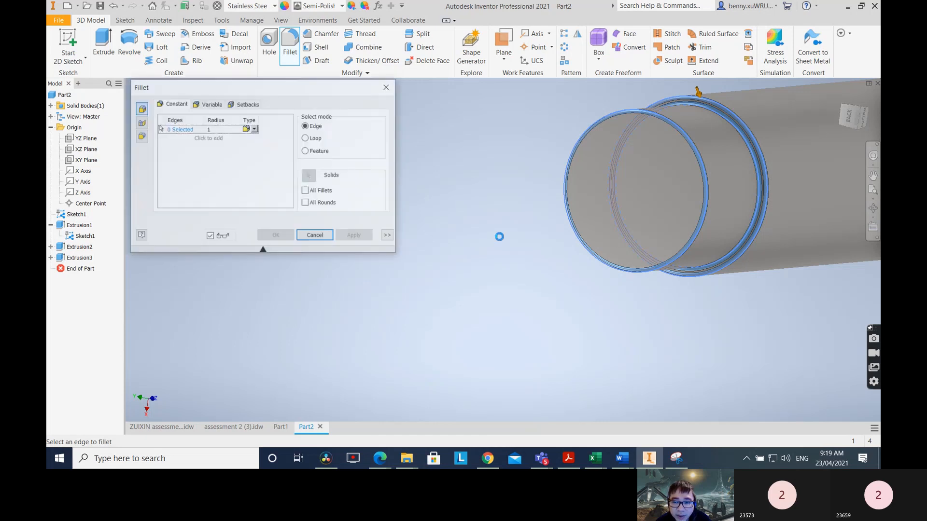
left_click(314, 236)
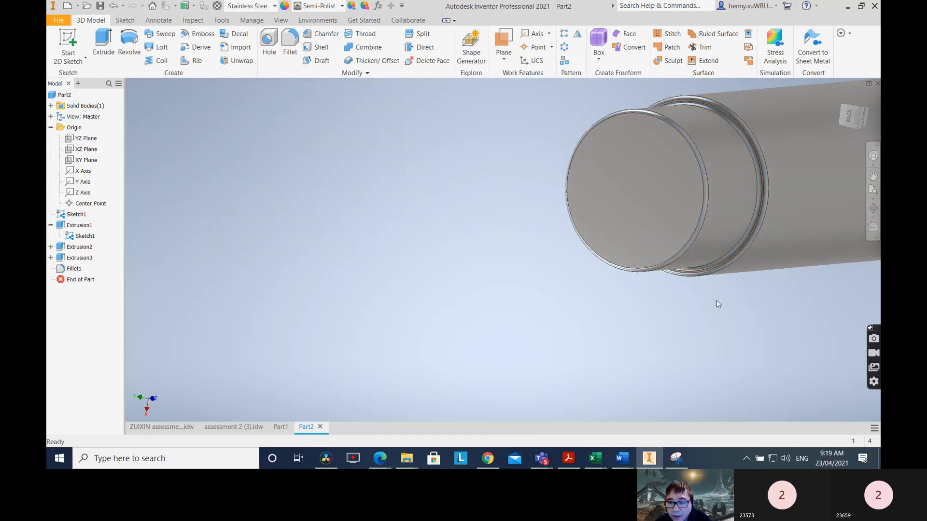
Step: Inspect the filleted shaft, check the exploded treadmill drawing in the Word class note, and return to Inventor
middle_click_drag(716, 301, 671, 310, "shift")
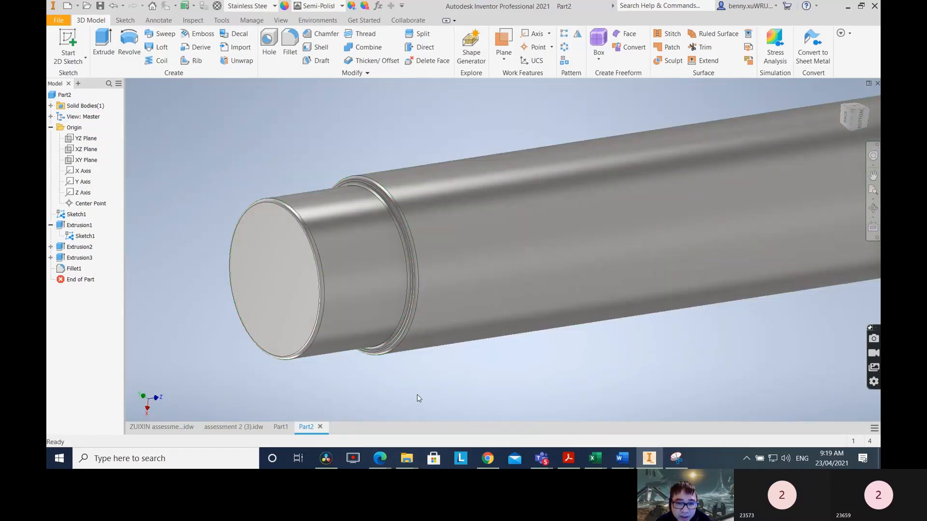
scroll(416, 395, "down", 3)
middle_click_drag(610, 393, 384, 370, "shift")
middle_click_drag(619, 254, 421, 225)
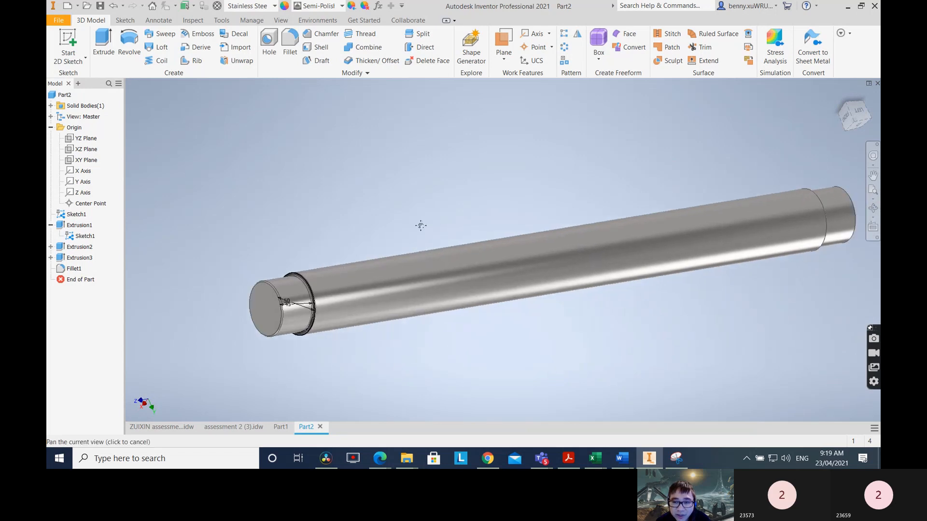
mouse_move(622, 458)
left_click(350, 417)
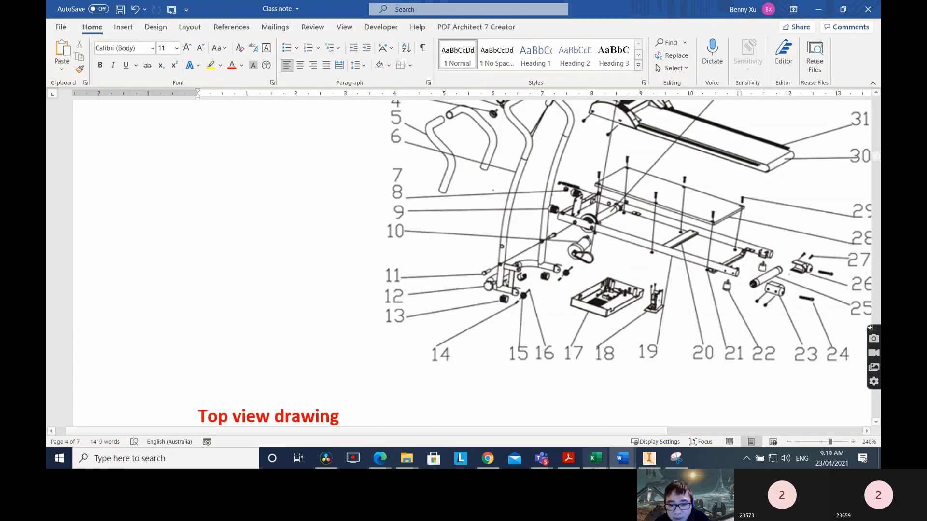
mouse_move(627, 459)
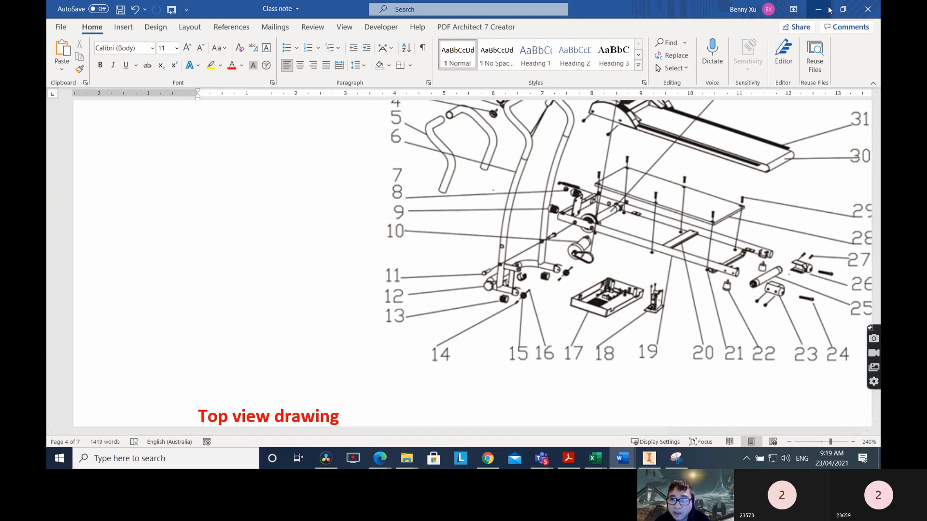
left_click(649, 458)
Step: Save the part as an Inventor part file named Driven shaft in Documents
left_click(59, 20)
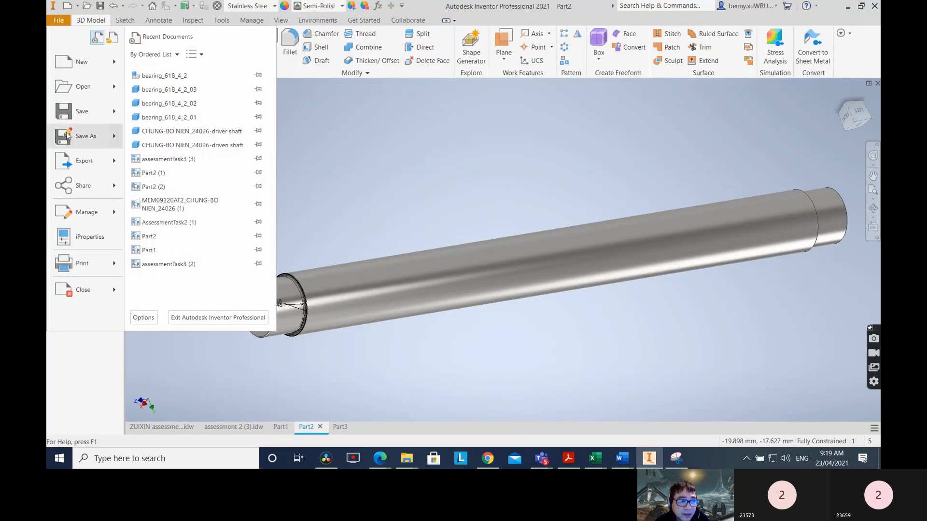
key("Escape")
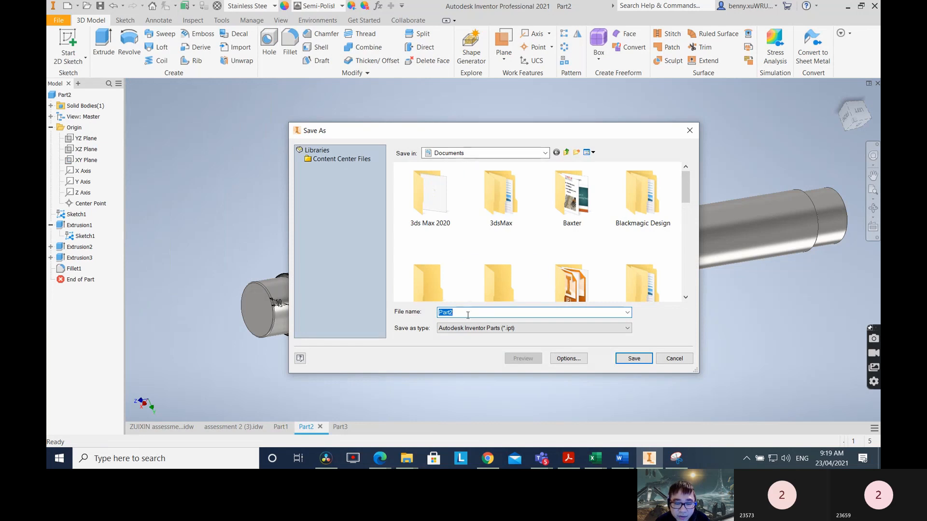
type("Driven")
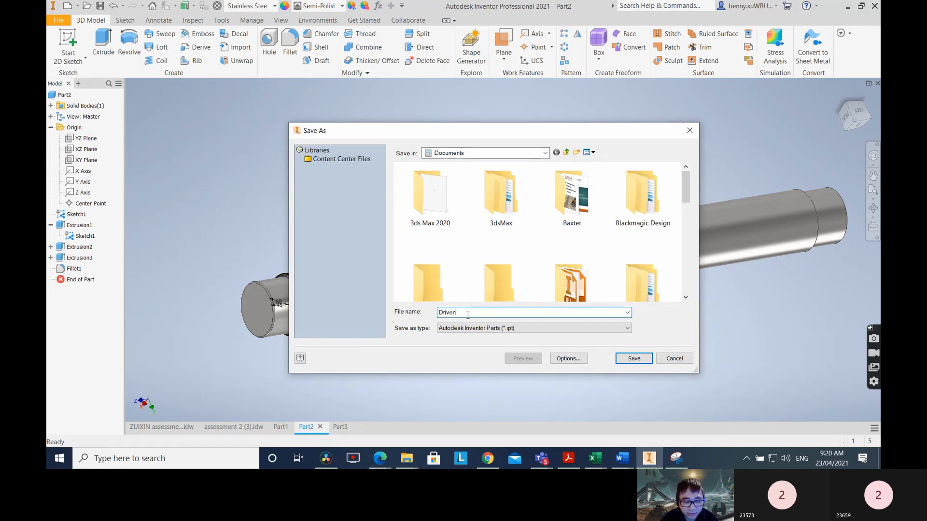
type(" shaft")
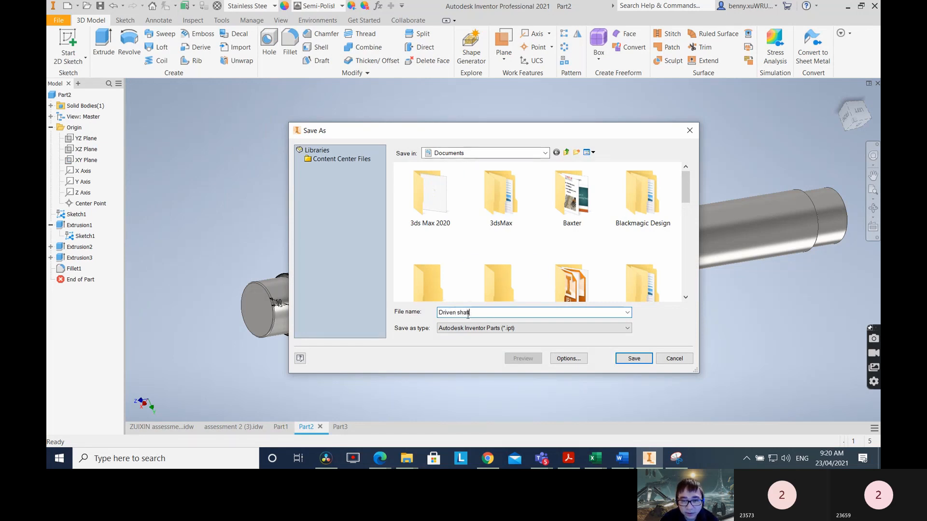
key("Return")
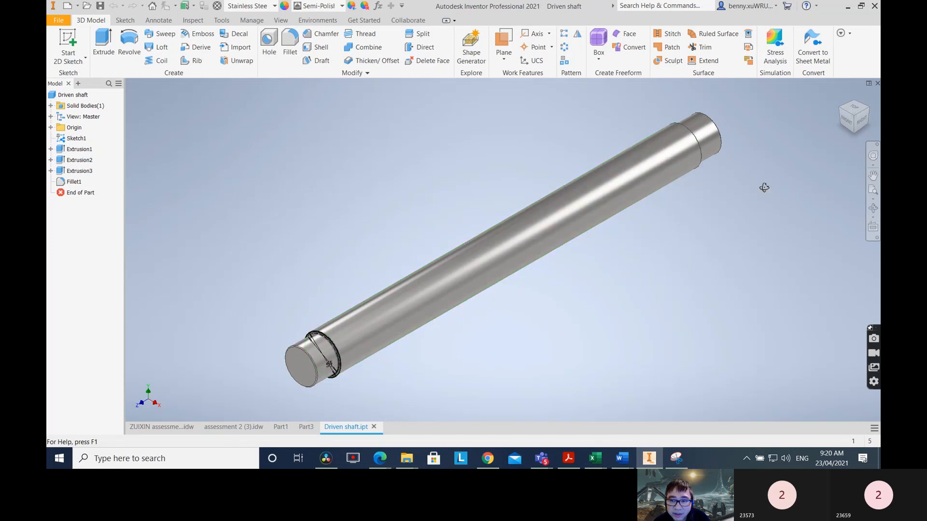
Step: Create a work plane offset -30 mm from the shaft's end face so it lies at the shoulder
middle_click_drag(764, 188, 694, 279, "shift")
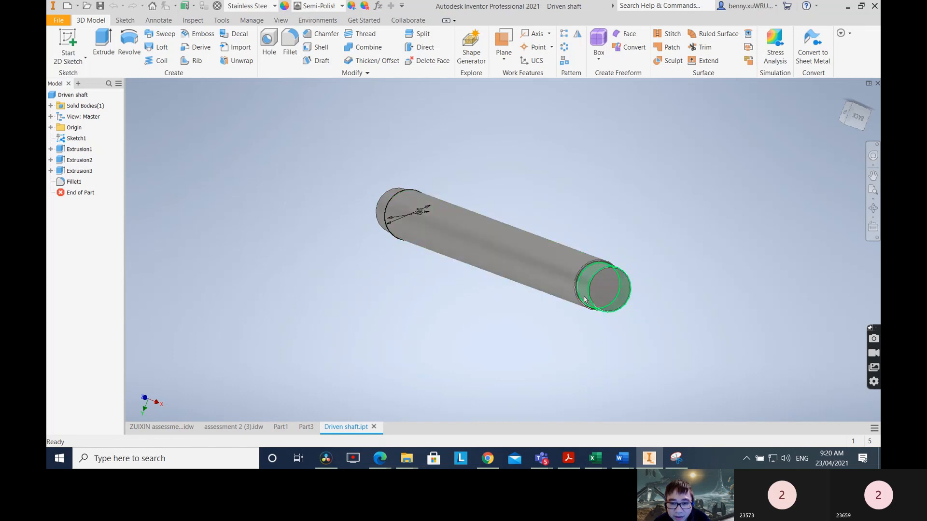
scroll(584, 299, "down", 3)
scroll(579, 280, "up", 10)
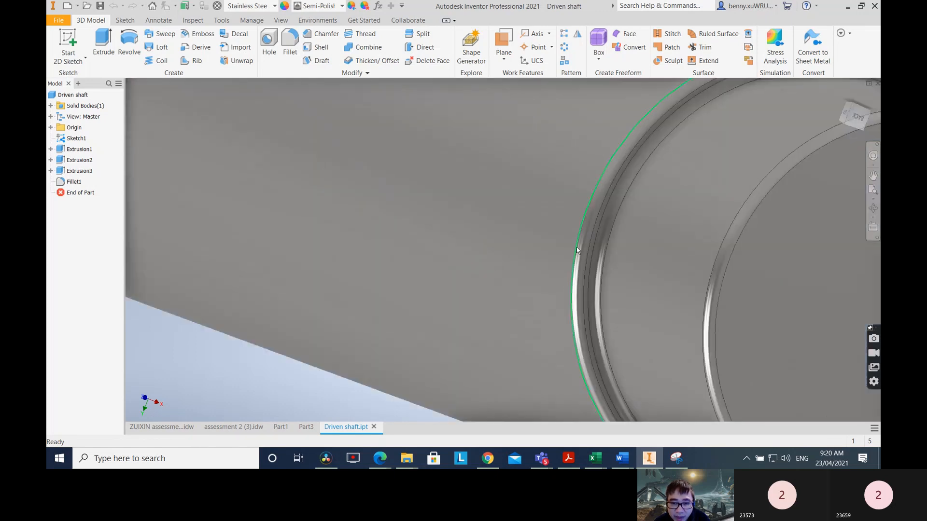
scroll(576, 249, "down", 6)
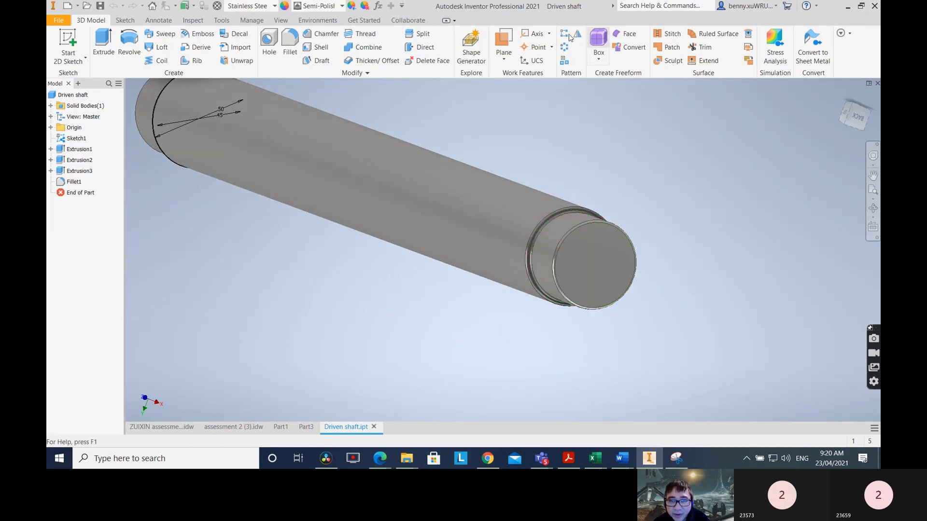
left_click(503, 59)
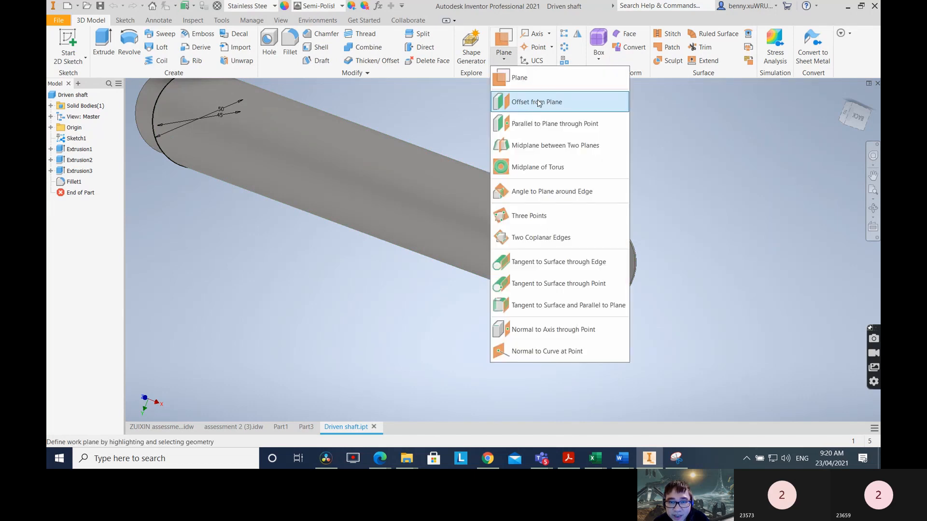
left_click(537, 99)
left_click(602, 253)
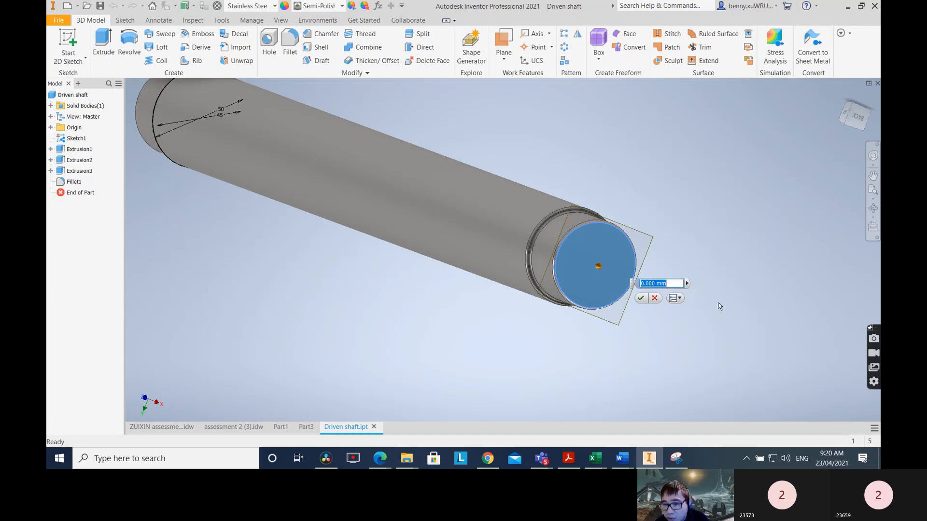
type("-30")
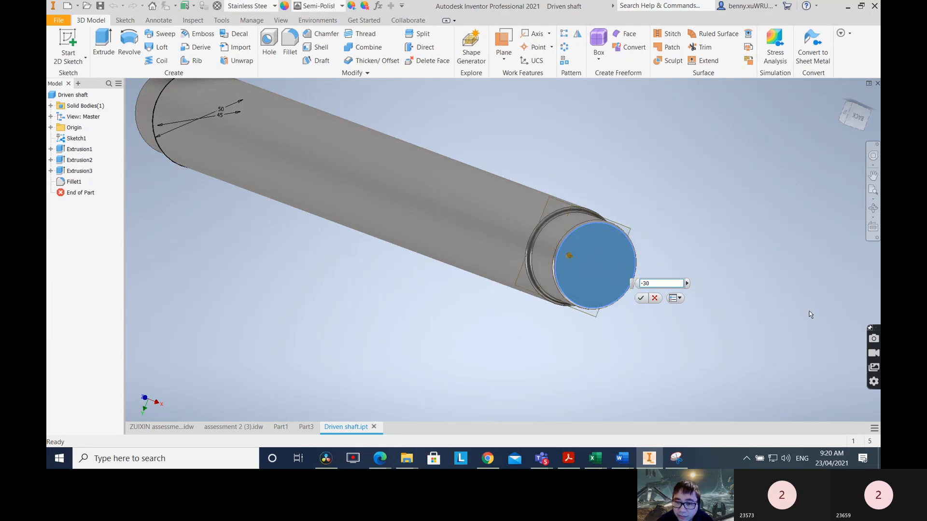
key("Return")
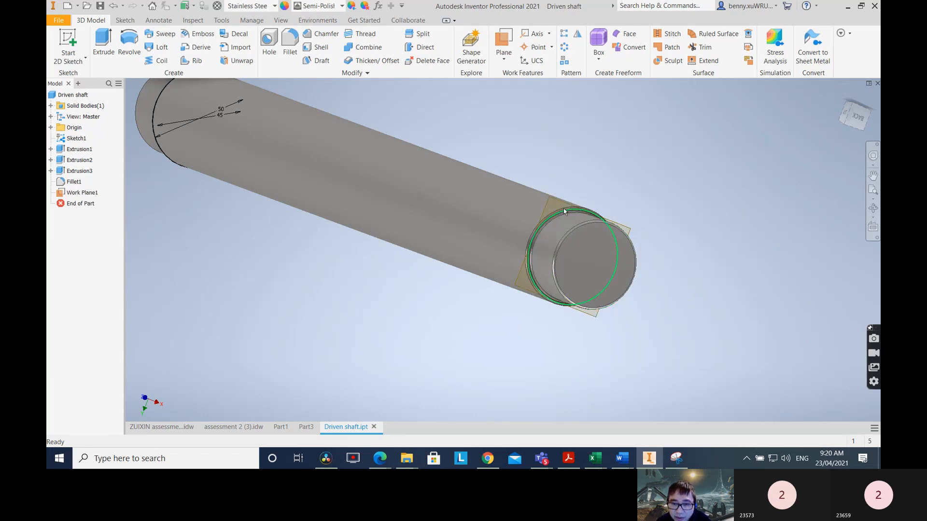
Step: Start a sketch on the offset work plane and project the 50 mm outer edge of the shaft body
left_click(552, 198)
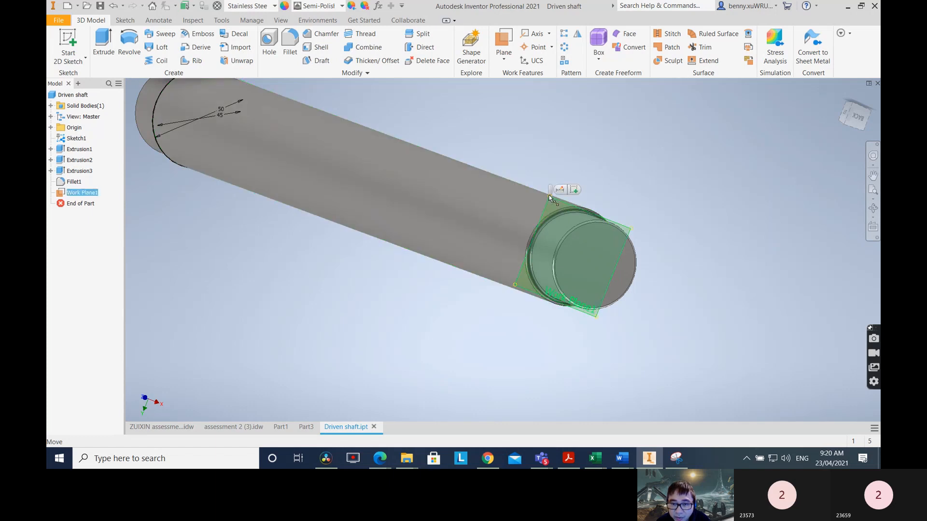
left_click(574, 190)
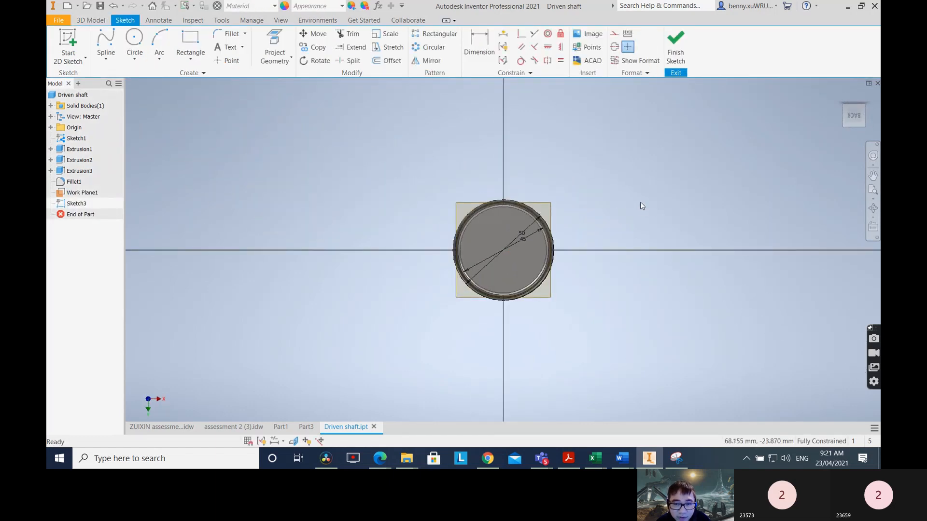
scroll(564, 238, "down", 3)
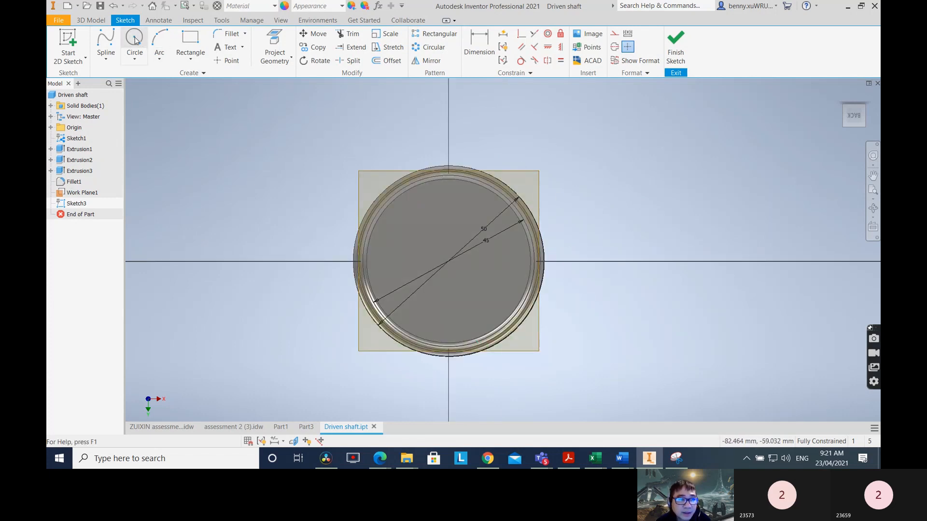
left_click(277, 38)
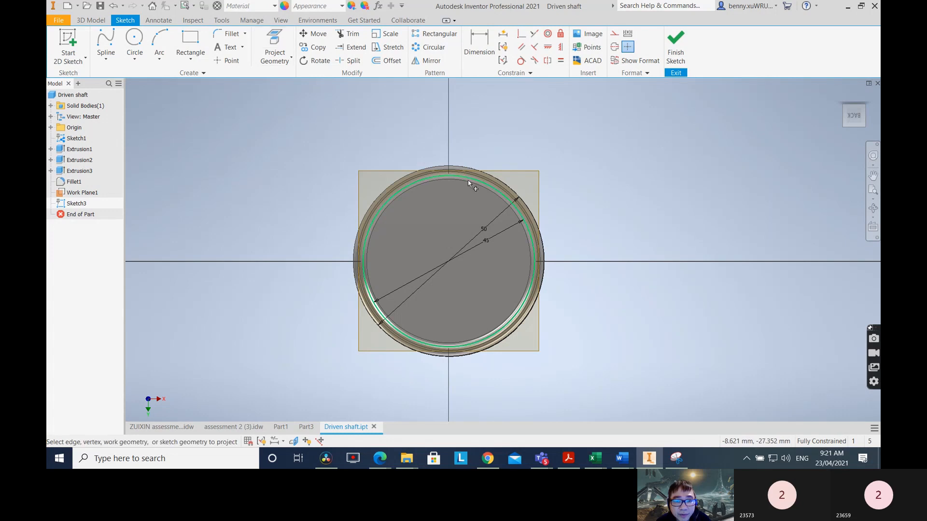
left_click(503, 182)
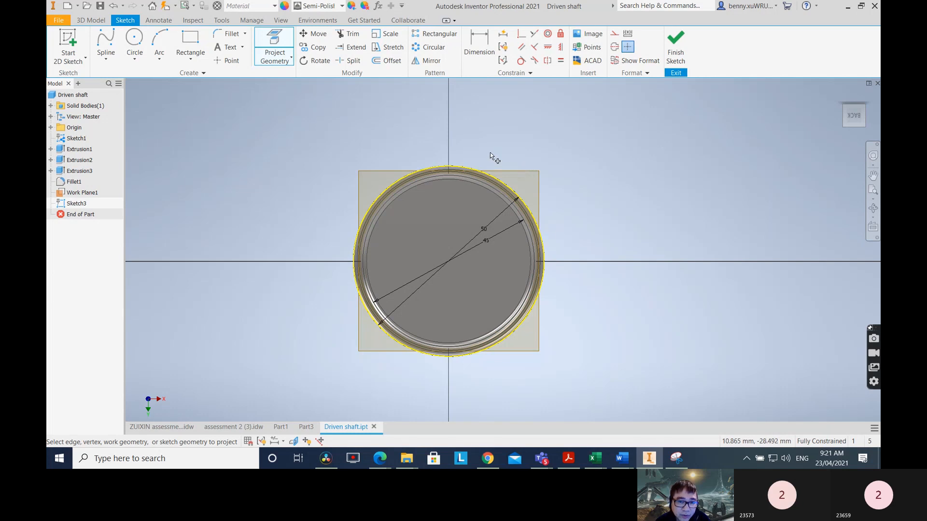
Step: Draw a 60 mm diameter circle centred on the shaft's origin in the sketch
left_click(134, 39)
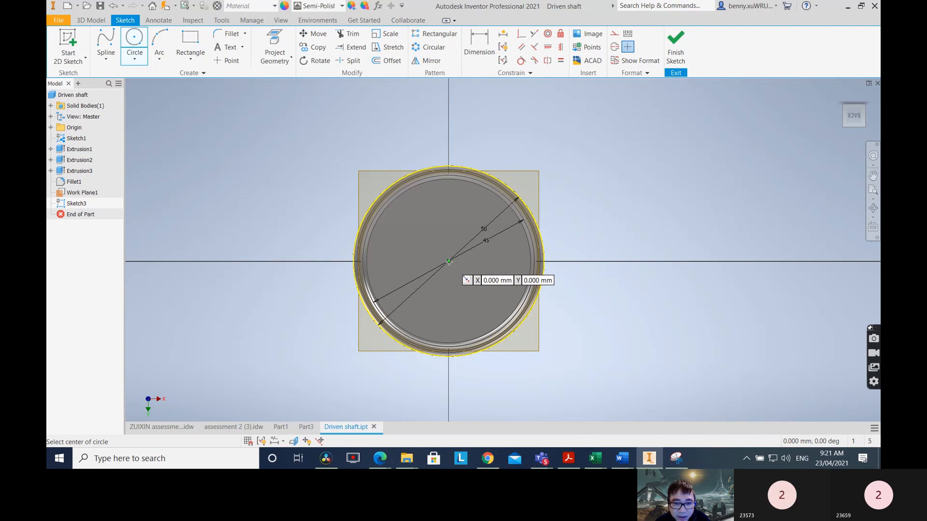
left_click(449, 262)
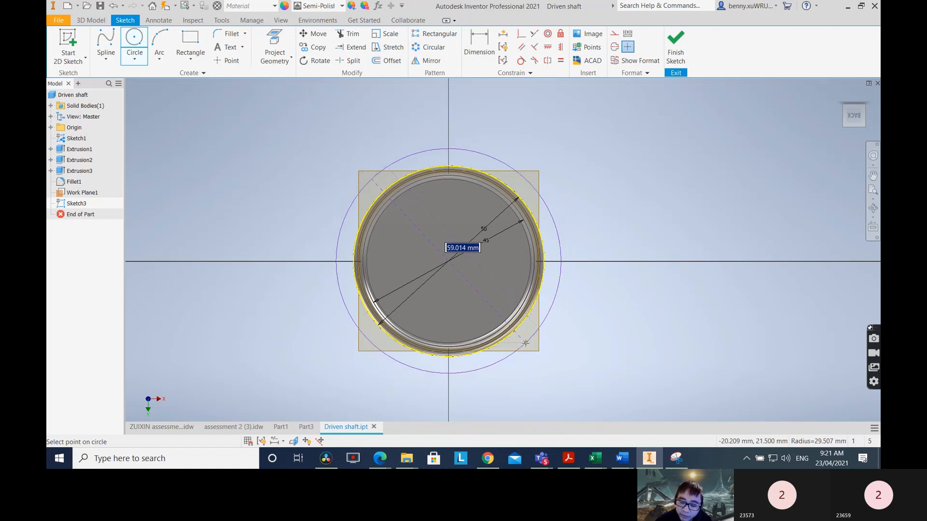
type("60")
key("Return")
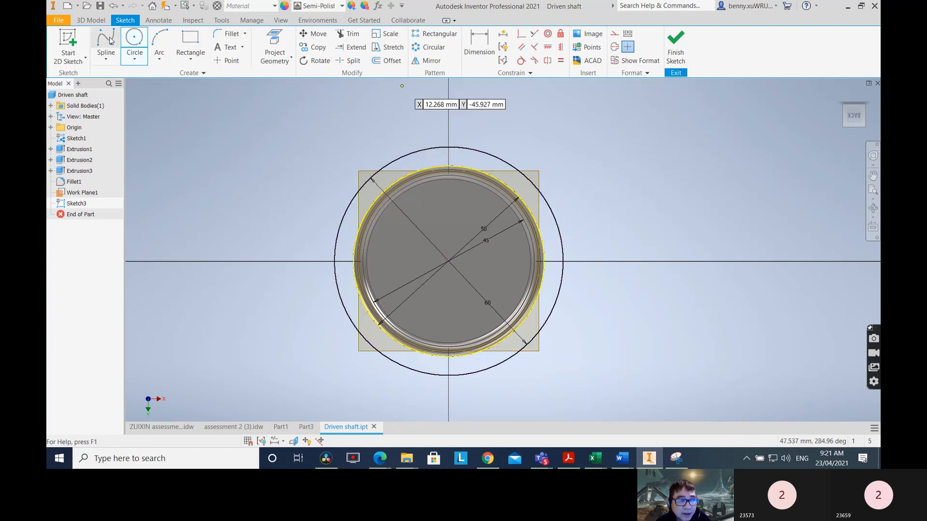
Step: Draw a vertical line from the shaft centre up to the top of the 60 mm circle
left_click(105, 59)
left_click(97, 73)
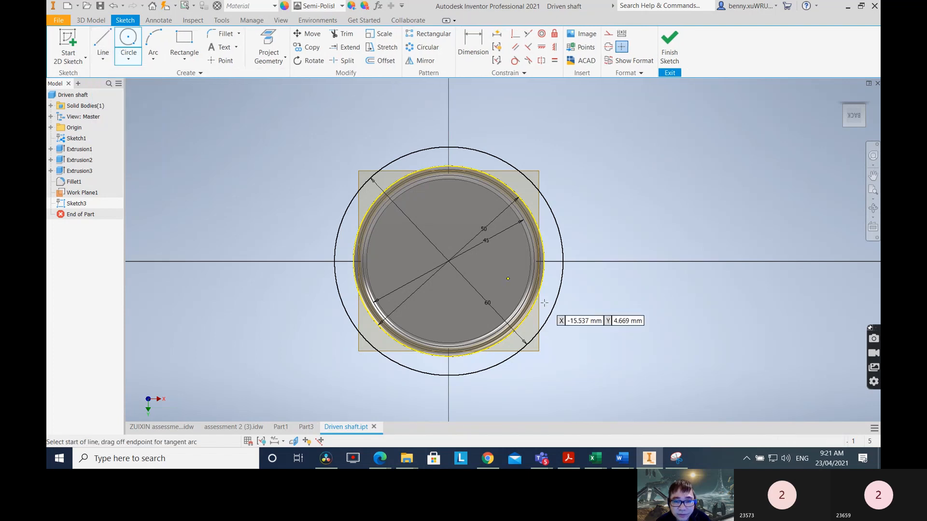
left_click(448, 261)
double_click(448, 145)
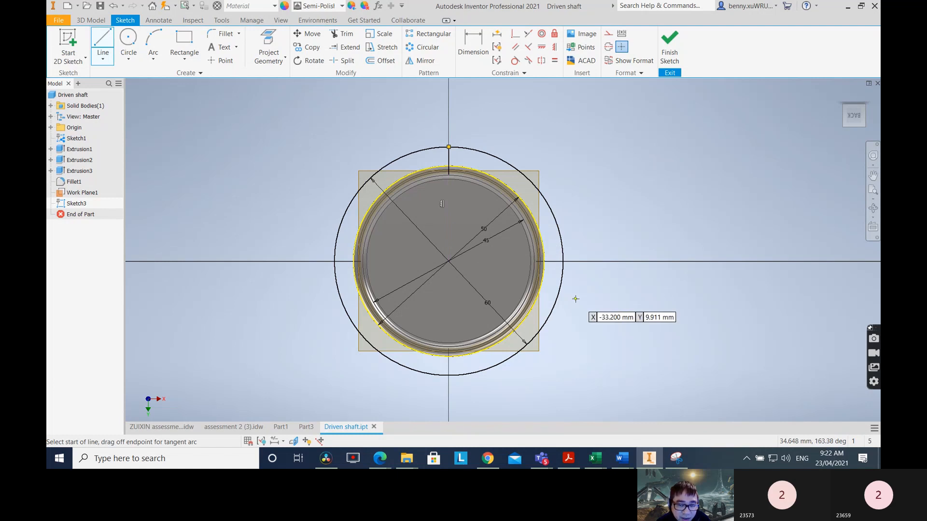
Step: Draw a line from the shaft centre past the 60 mm circle at an angle of 98 degrees to the horizontal
middle_click_drag(562, 305, 606, 304, "shift")
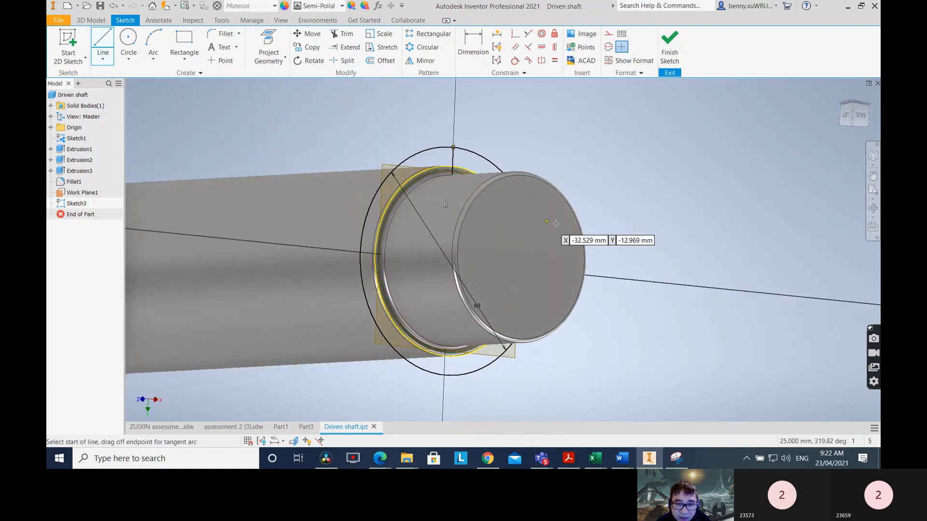
middle_click_drag(660, 249, 600, 246, "shift")
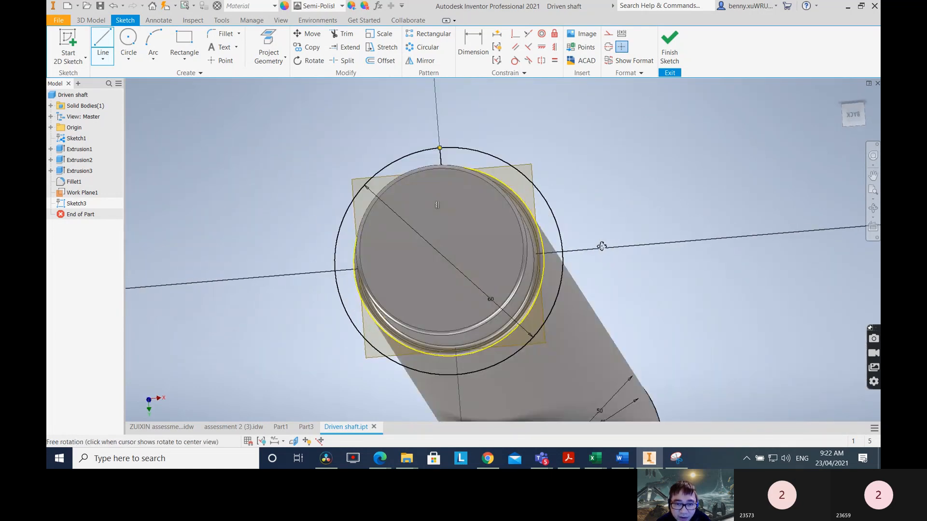
left_click(853, 114)
scroll(531, 219, "down", 8)
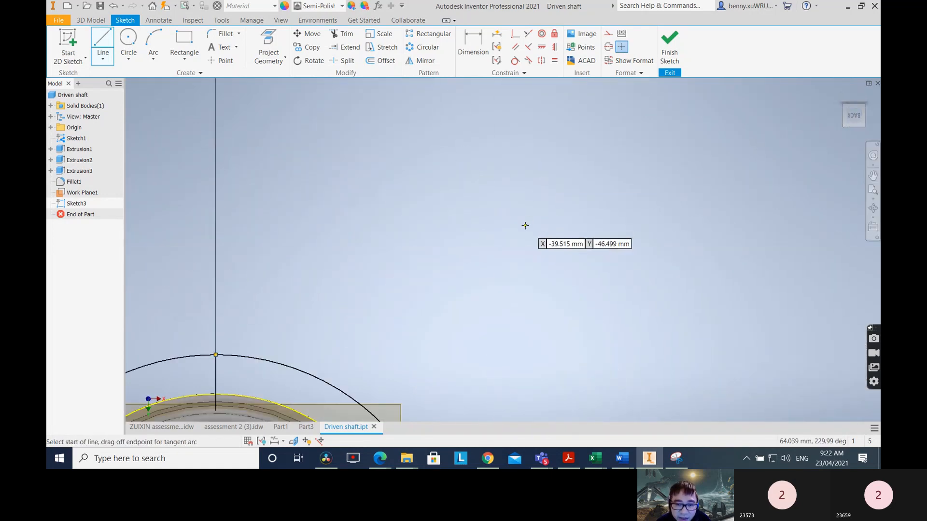
middle_click_drag(426, 292, 723, 104)
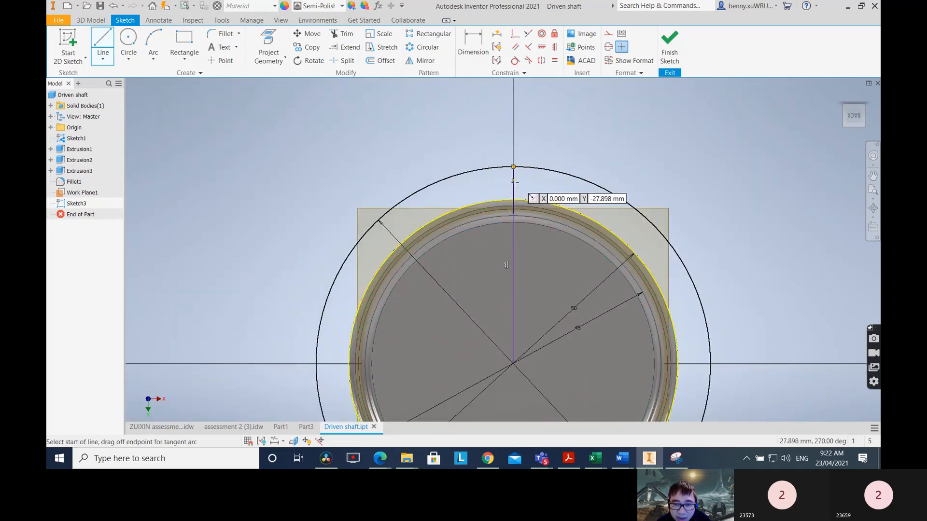
middle_click_drag(666, 188, 662, 156)
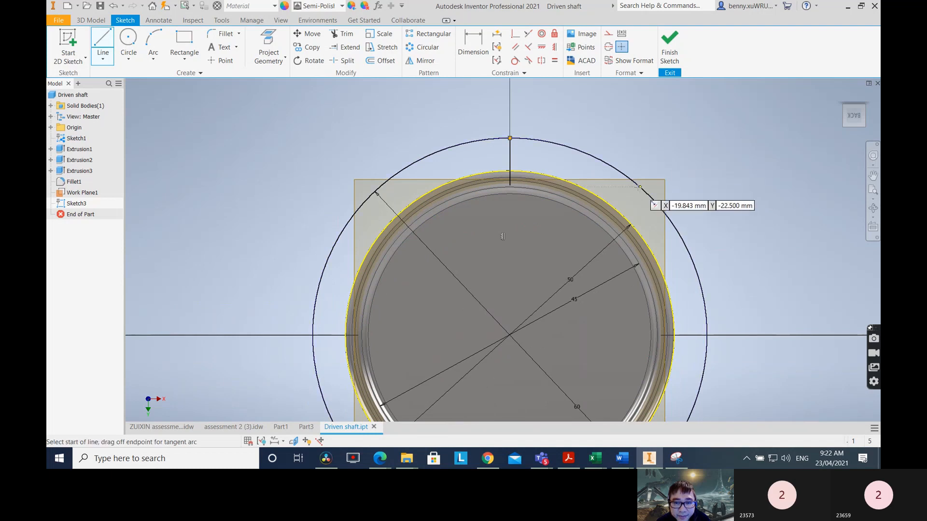
left_click(509, 335)
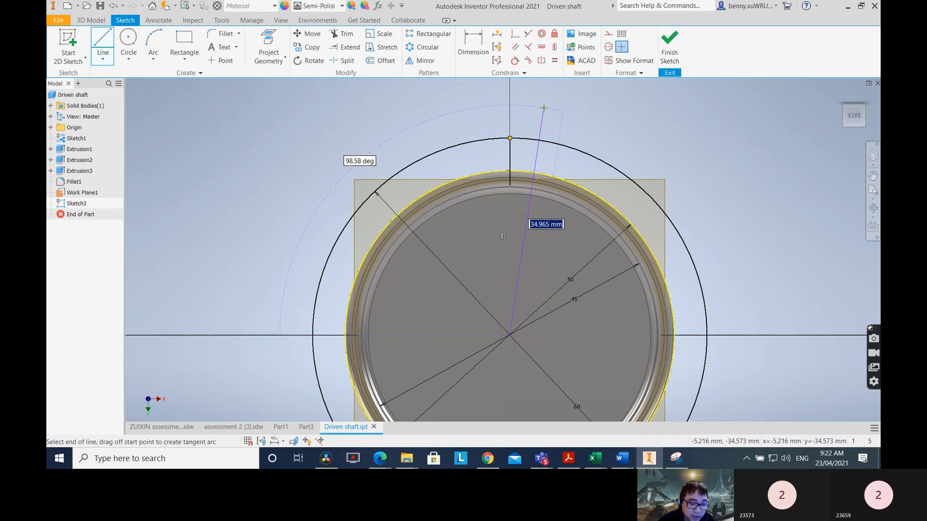
key("Tab")
type("9")
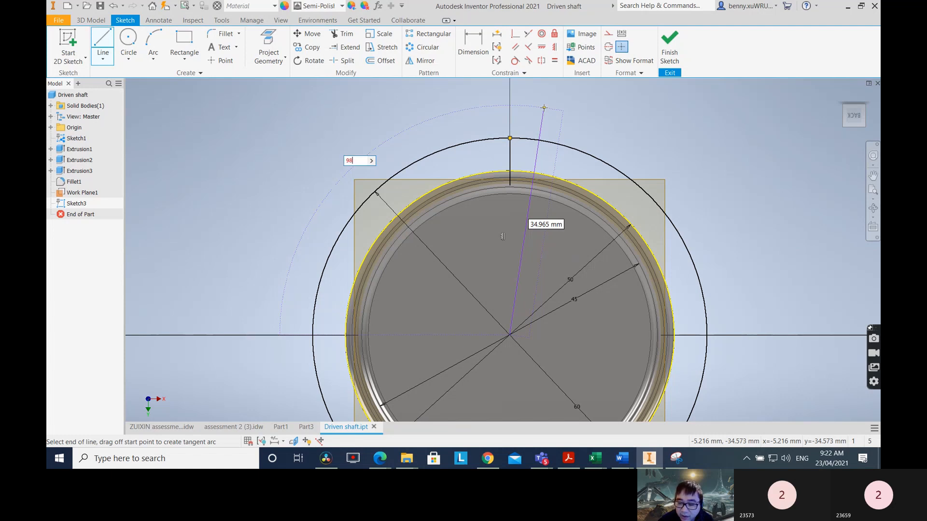
type("8")
key("Return")
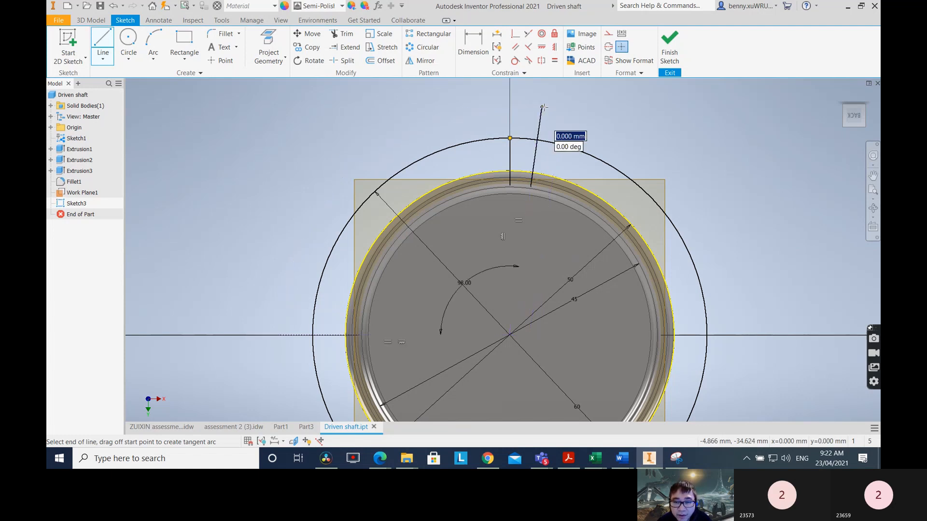
right_click(755, 156)
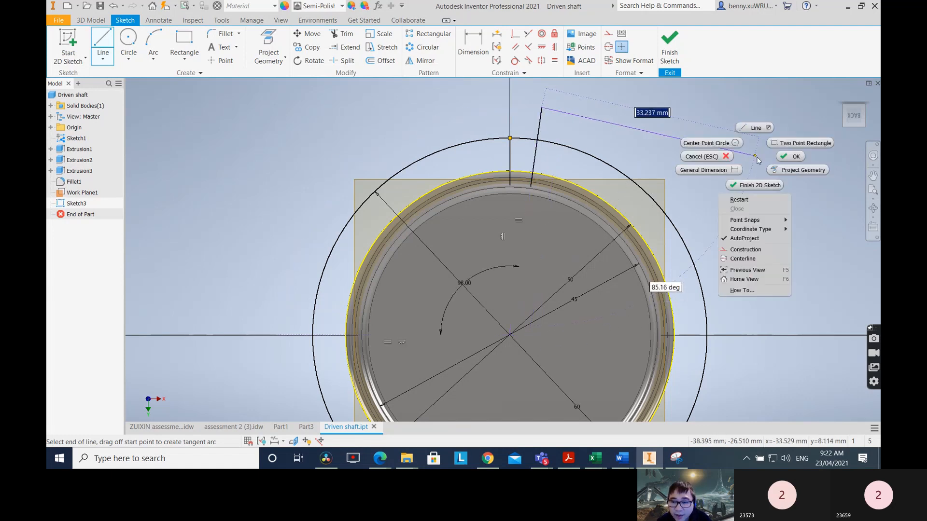
left_click(790, 157)
key("Escape")
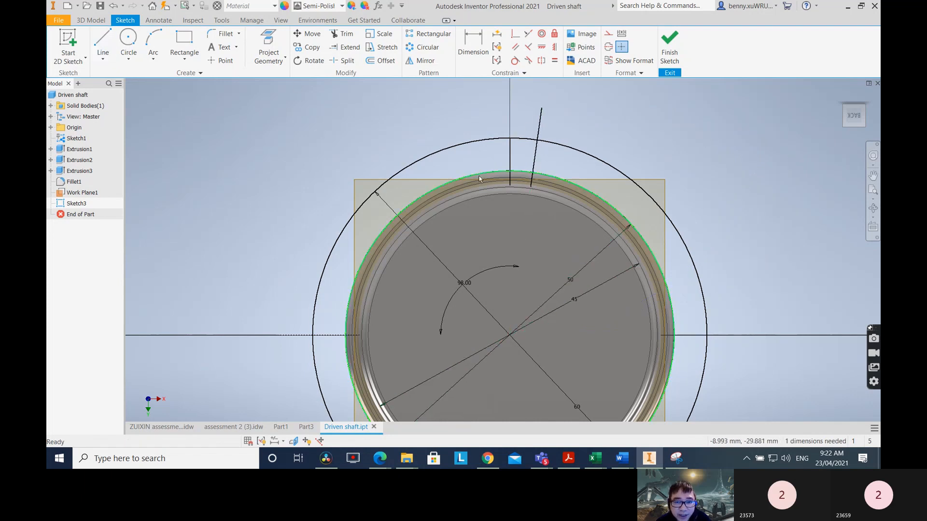
Step: Draw a line from the shaft centre at 93 degrees to the horizontal, extending beyond the 60 mm circle between the existing two lines
left_click(533, 178)
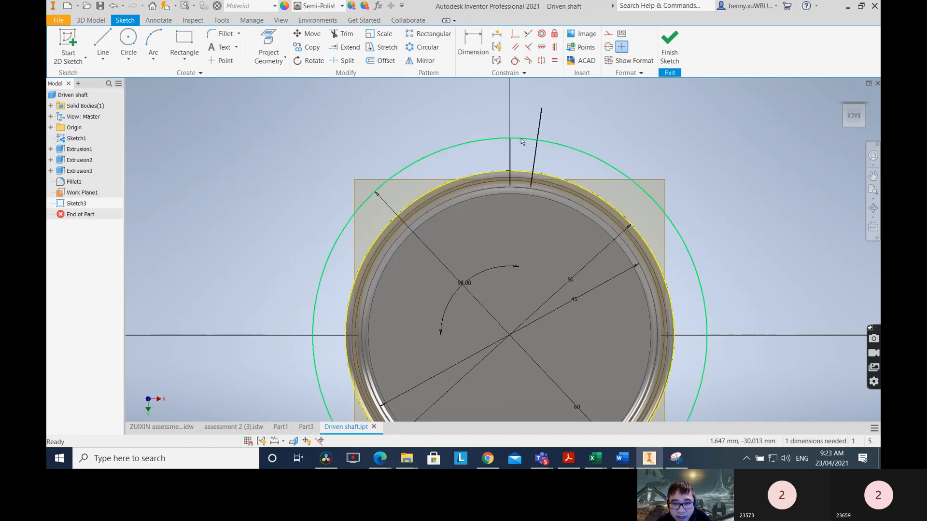
left_click(103, 40)
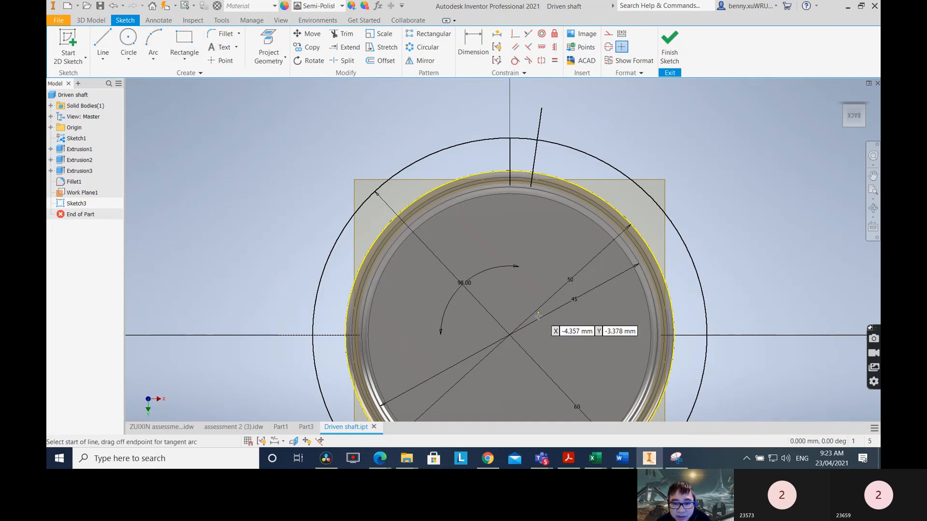
left_click(508, 334)
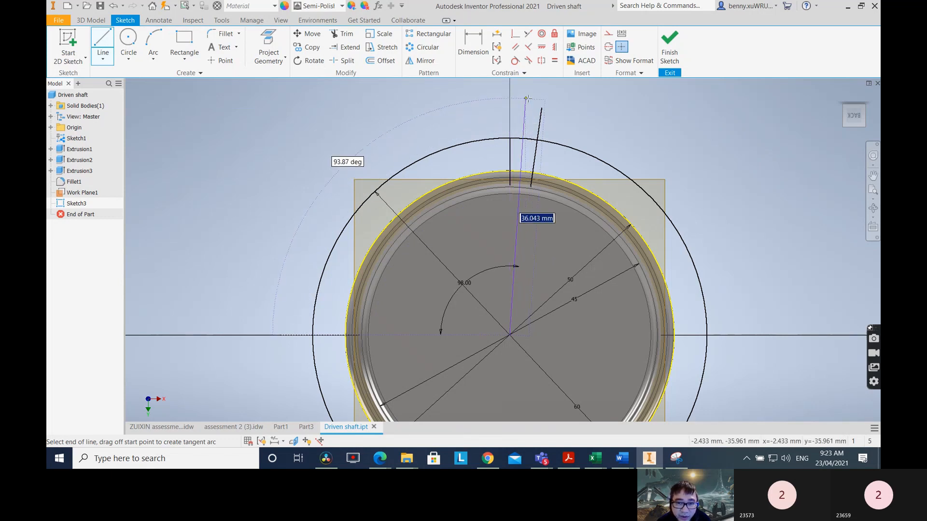
key("Tab")
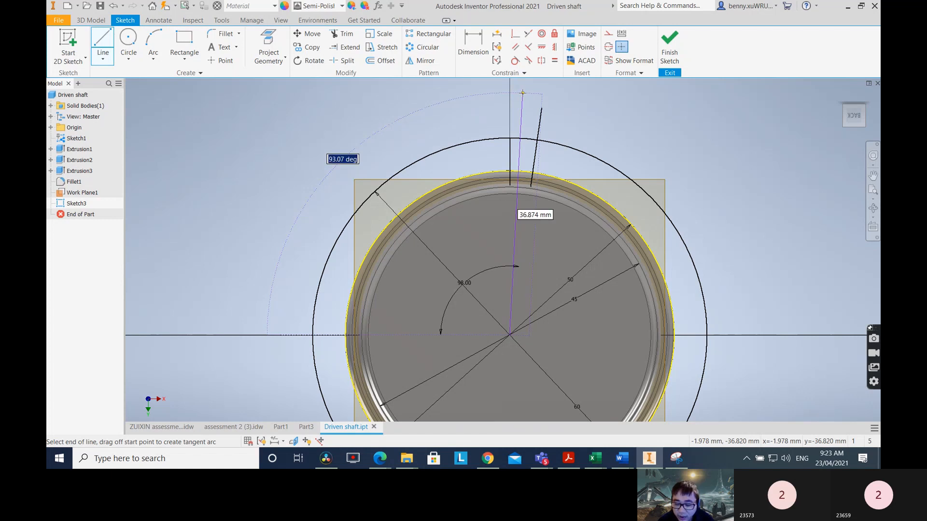
left_click(522, 92)
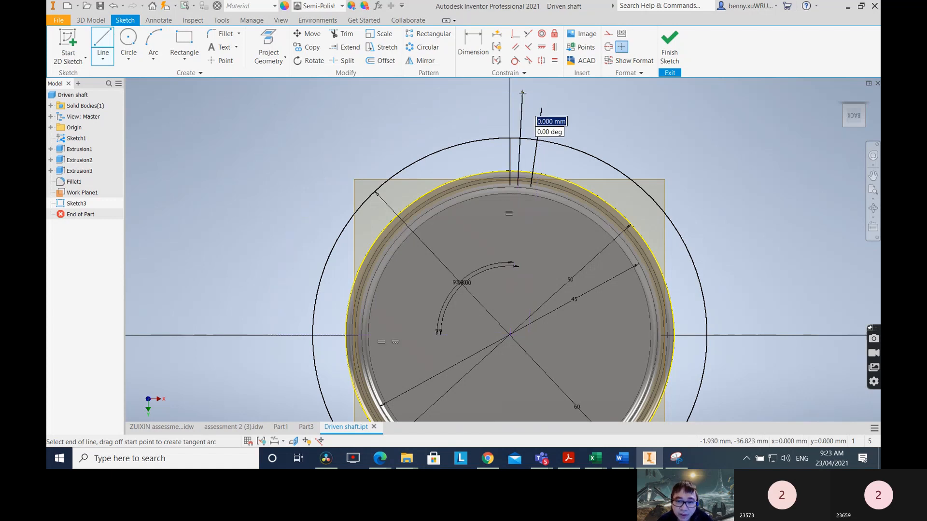
right_click(541, 104)
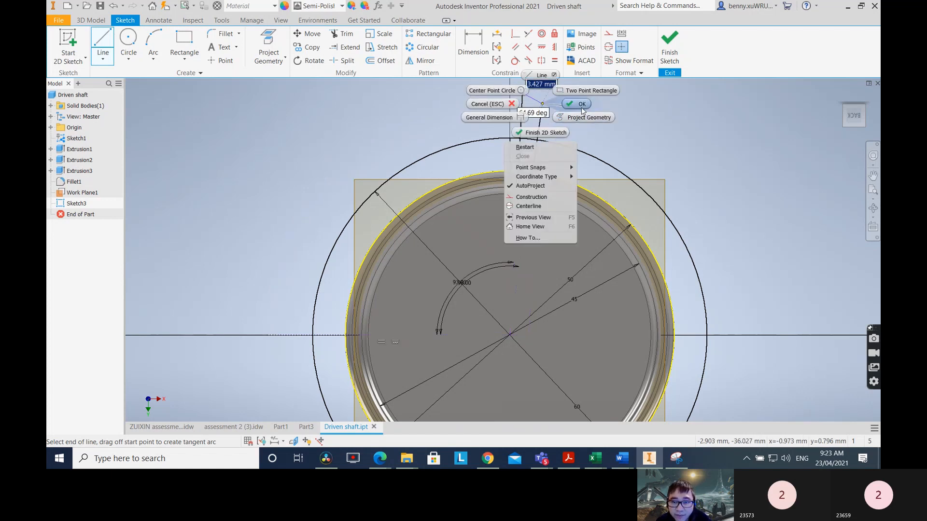
left_click(580, 105)
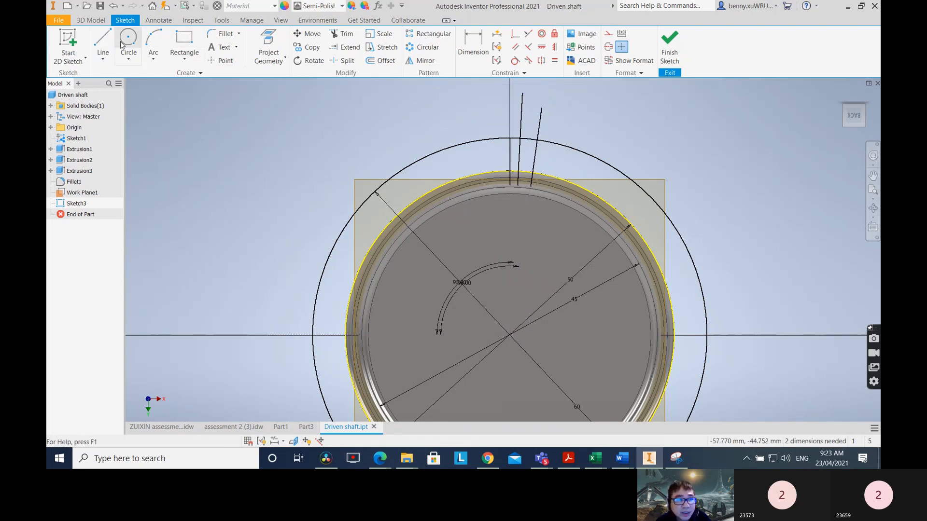
Step: Draw a three-point arc ending where the 98-degree line crosses the shaft edge, passing through the intersection of the 93-degree line and 60 mm circle
left_click(153, 39)
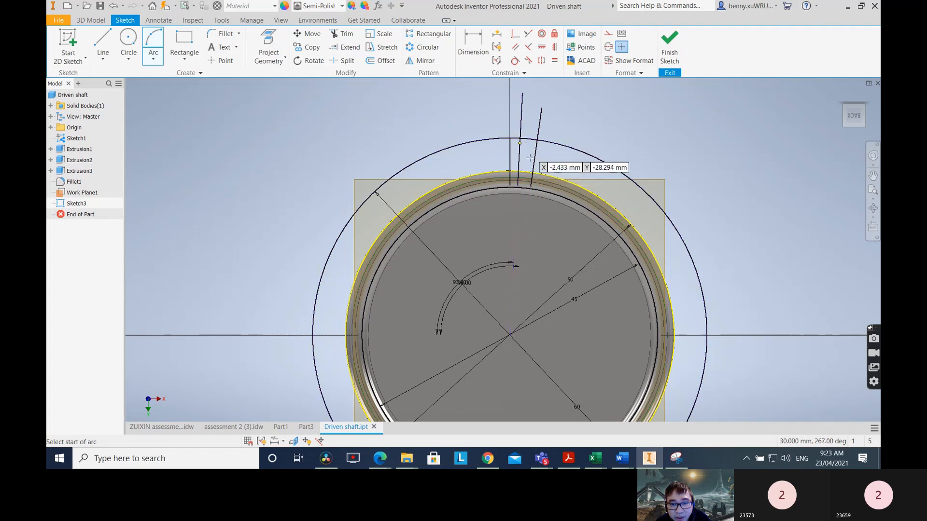
left_click(509, 171)
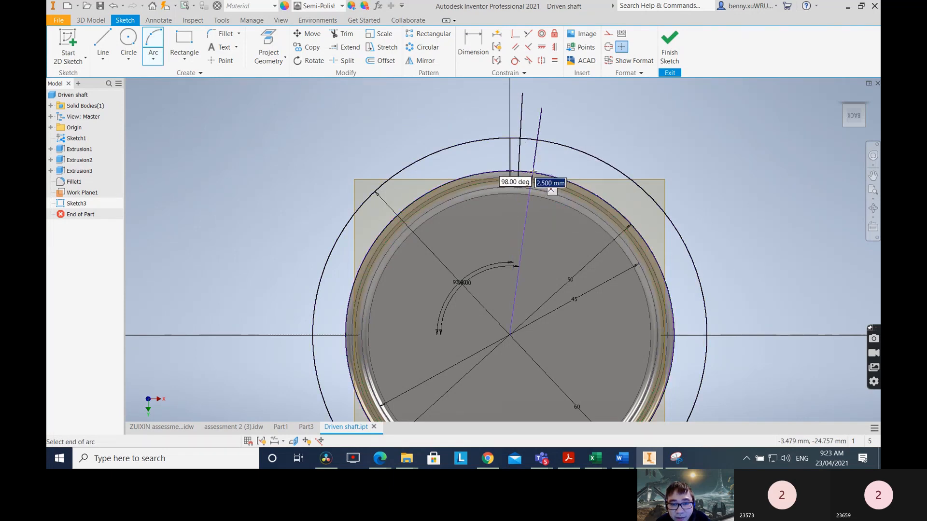
left_click(533, 172)
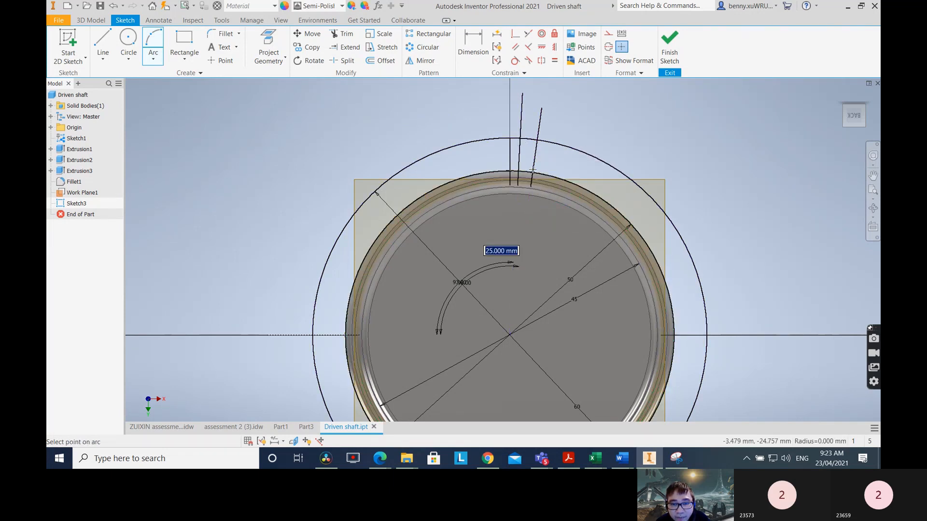
left_click(520, 139)
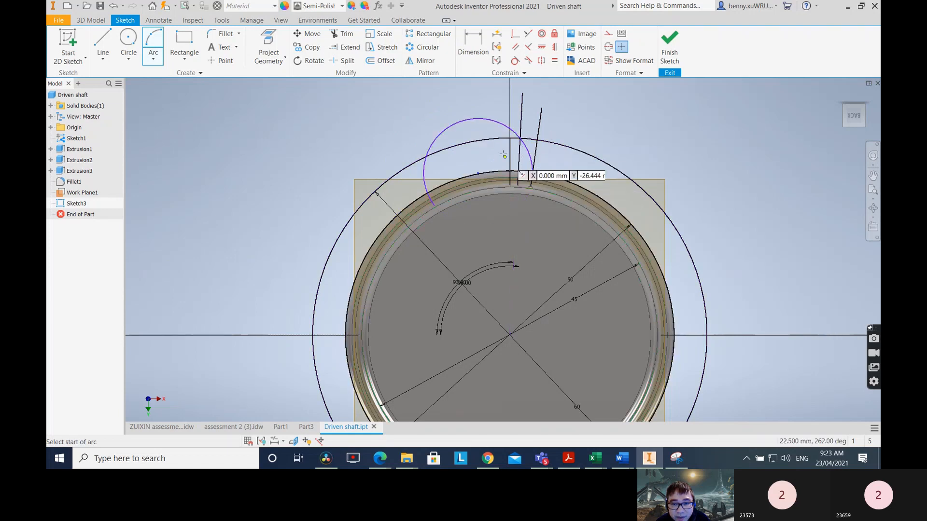
right_click(607, 126)
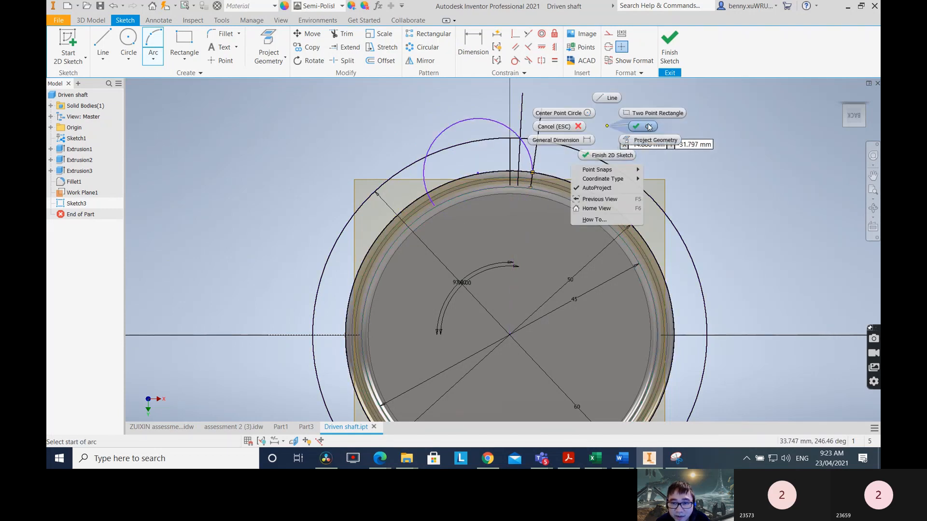
left_click(649, 126)
Step: Trim the surplus of the new arc, keeping only its short segment between the 60 mm circle and the shaft's outer edge
key("x")
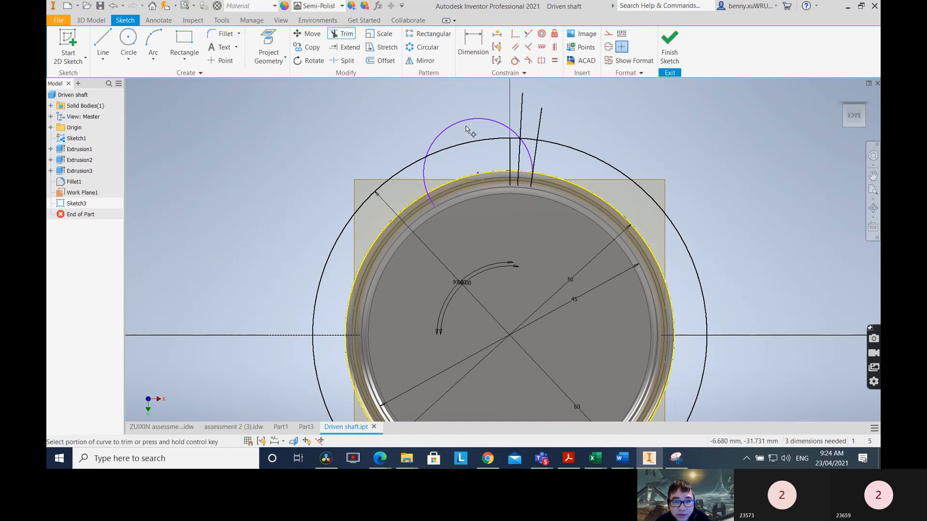
left_click(465, 119)
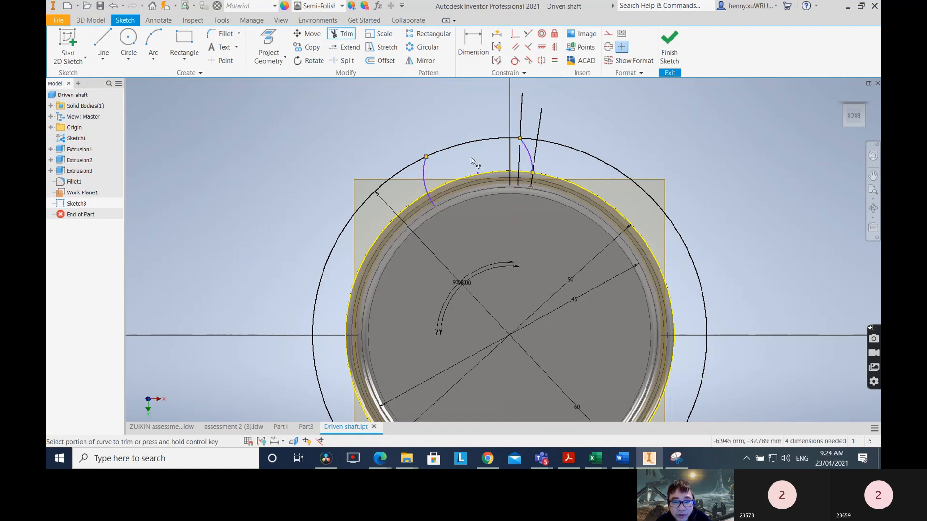
left_click(424, 187)
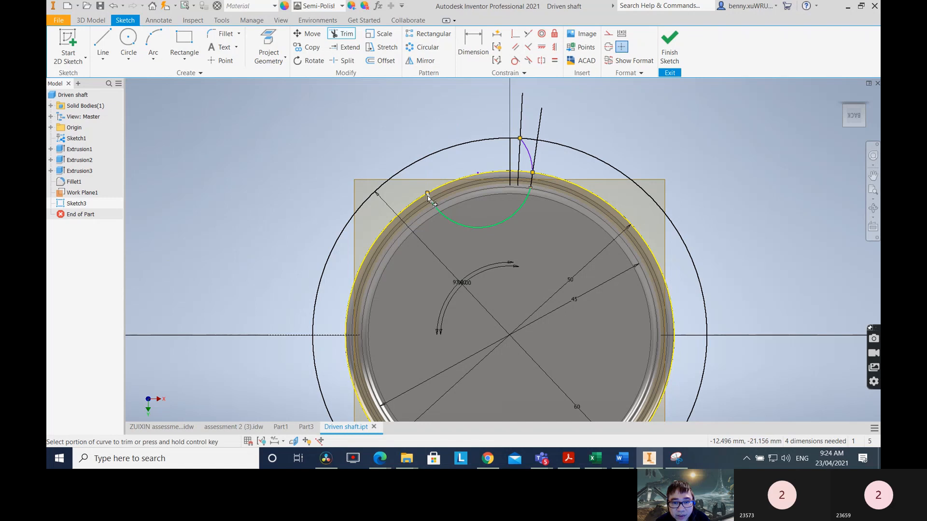
left_click(452, 222)
left_click(523, 207)
Step: Trim the angled lines outside the shaft edge and the 60 mm circle beyond the tooth arc
left_click(522, 116)
left_click(541, 121)
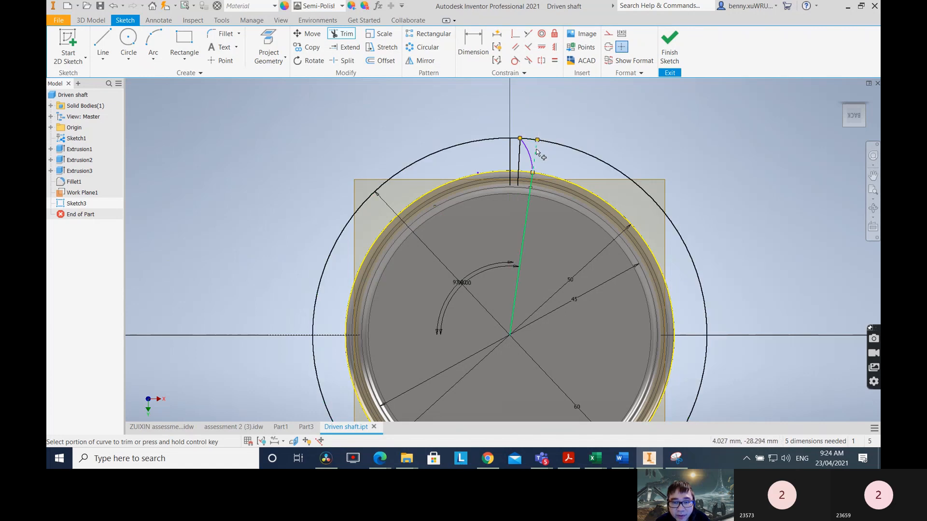
left_click(555, 147)
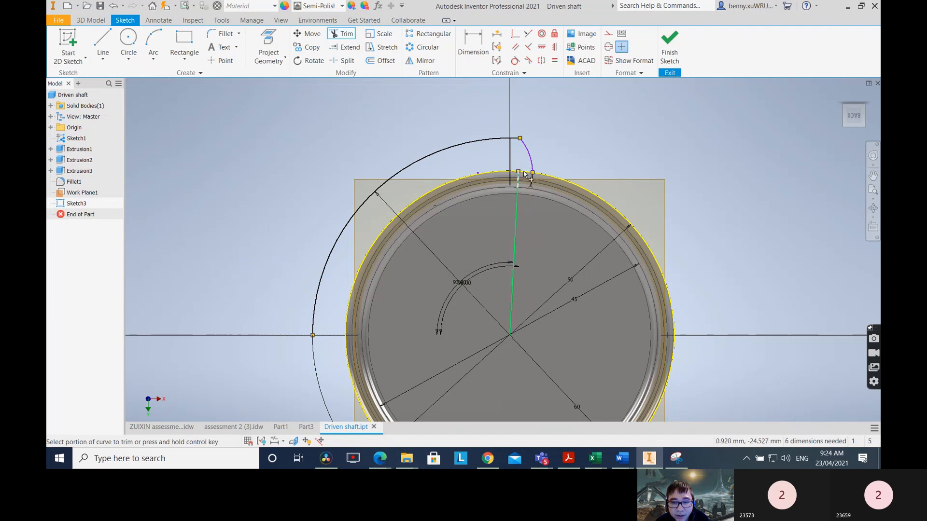
left_click(519, 159)
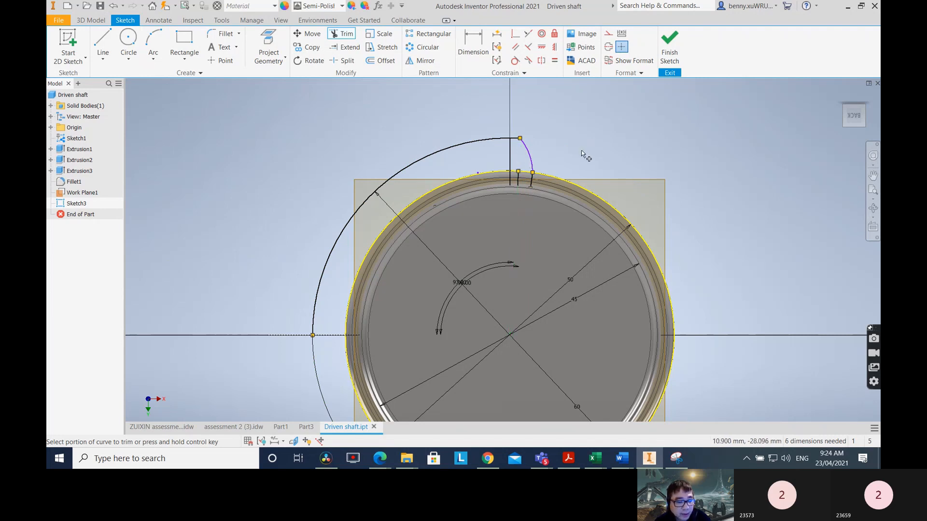
key("Escape")
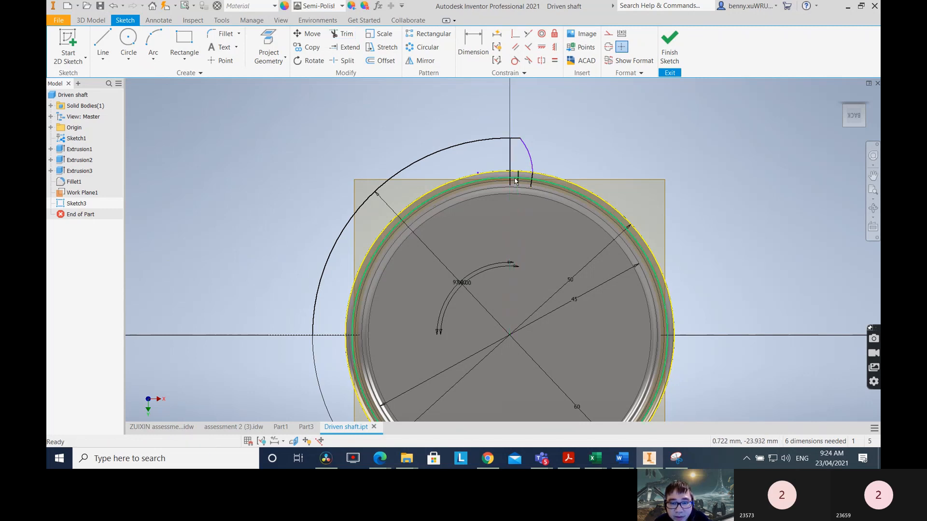
Step: Delete the leftover 93-degree and 98-degree lines between the shaft centre and its outer edge
left_click(517, 177)
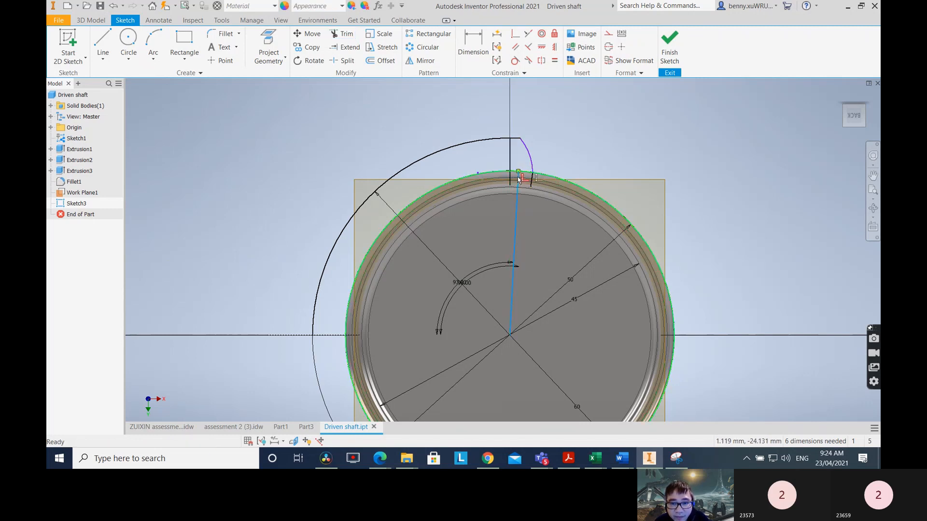
left_click_drag(518, 171, 532, 172)
key("Delete")
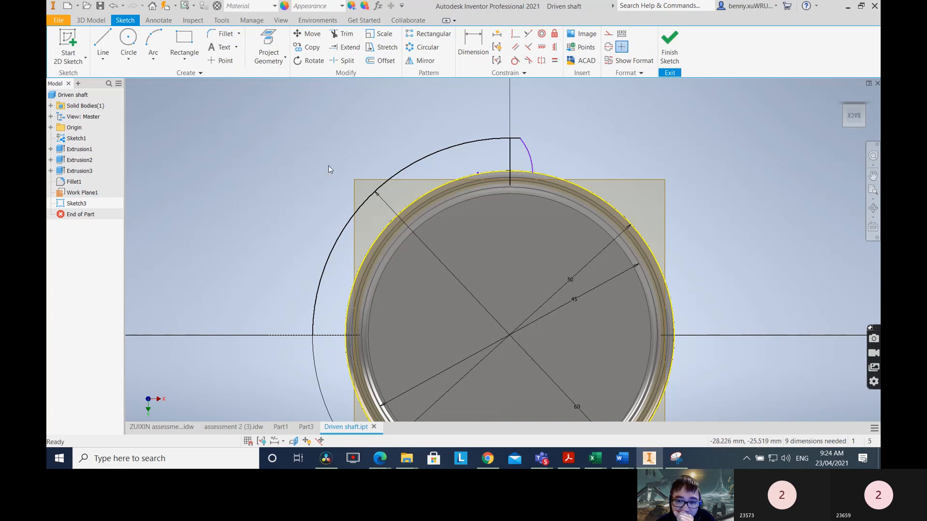
Step: Trim the remaining 60 mm arc, keeping only the short tooth tip between the vertical line and the curved flank
left_click(341, 34)
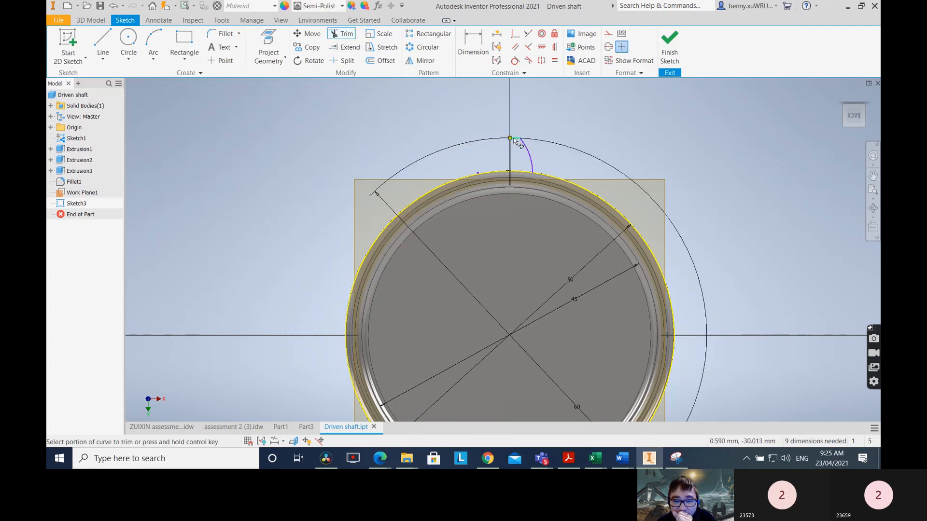
left_click(510, 170)
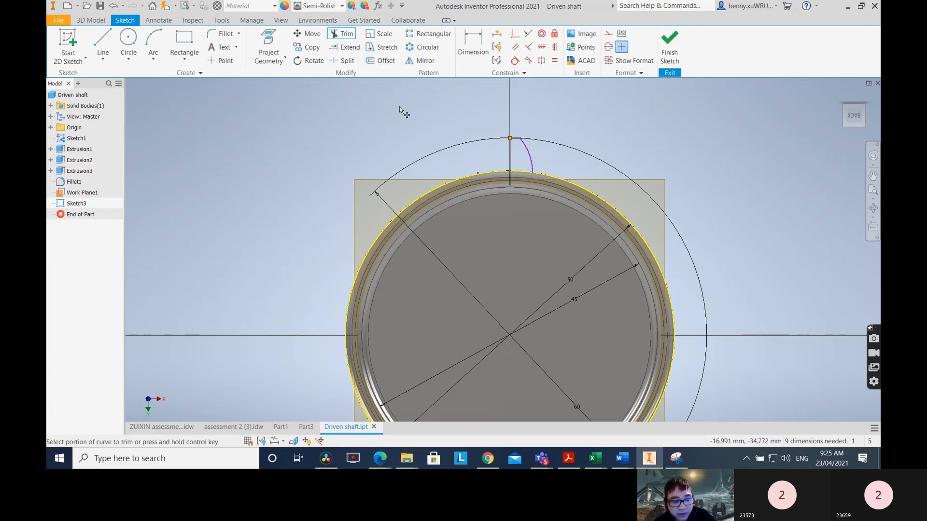
key("Escape")
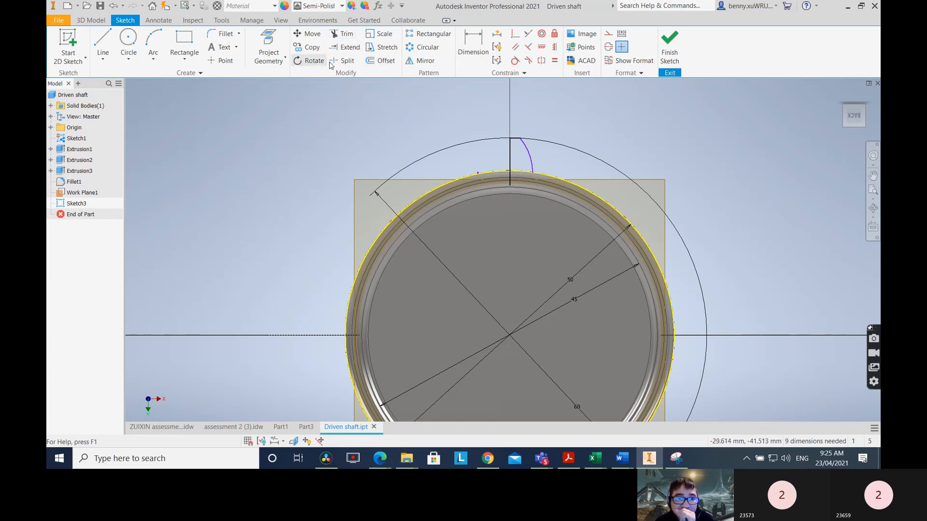
Step: Mirror the curved tooth flank and its short tip segment about the vertical centre line
left_click(422, 61)
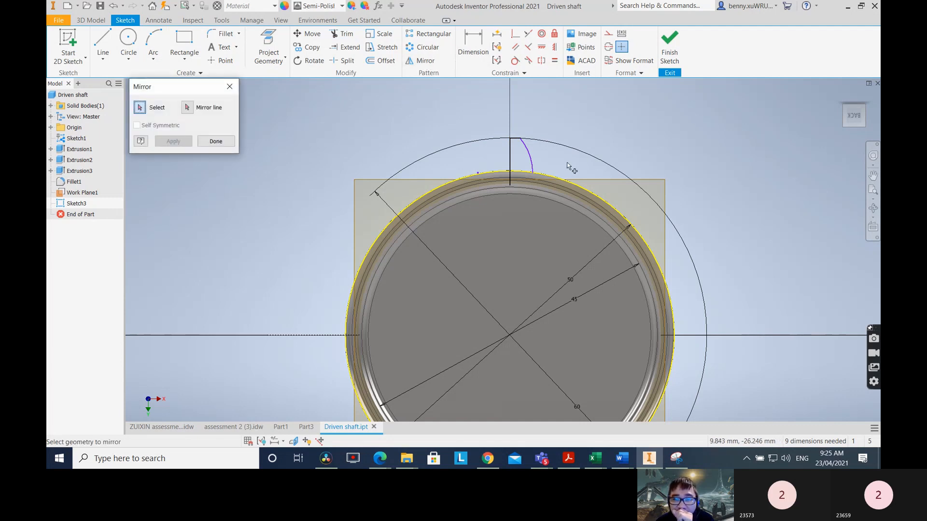
left_click(529, 156)
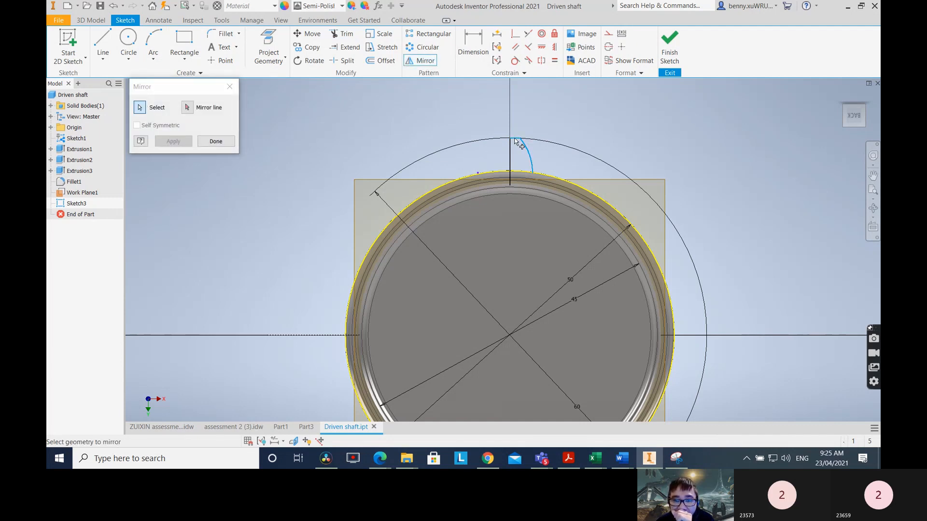
left_click(187, 107)
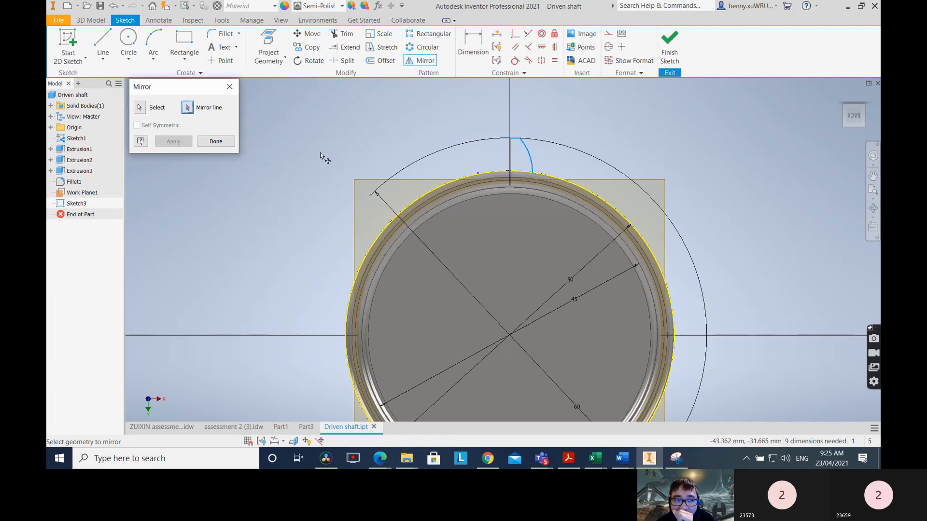
left_click(509, 153)
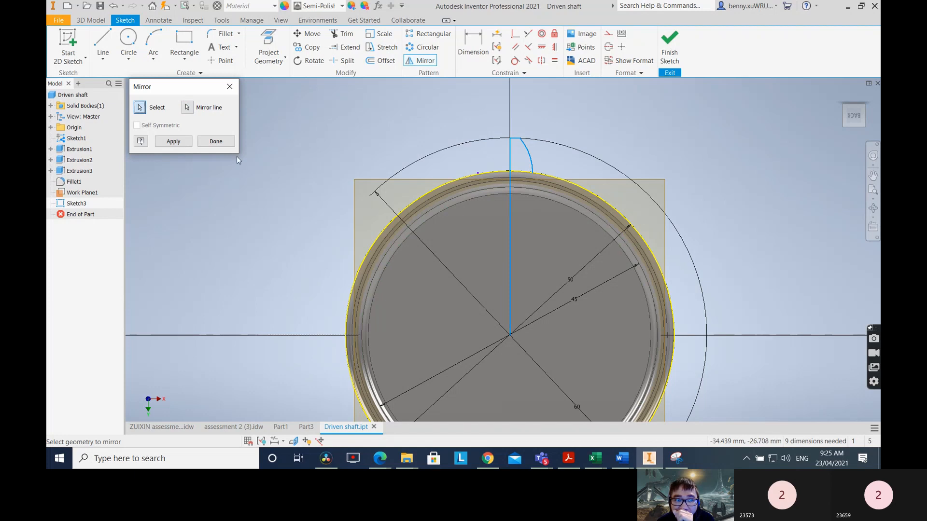
left_click(173, 141)
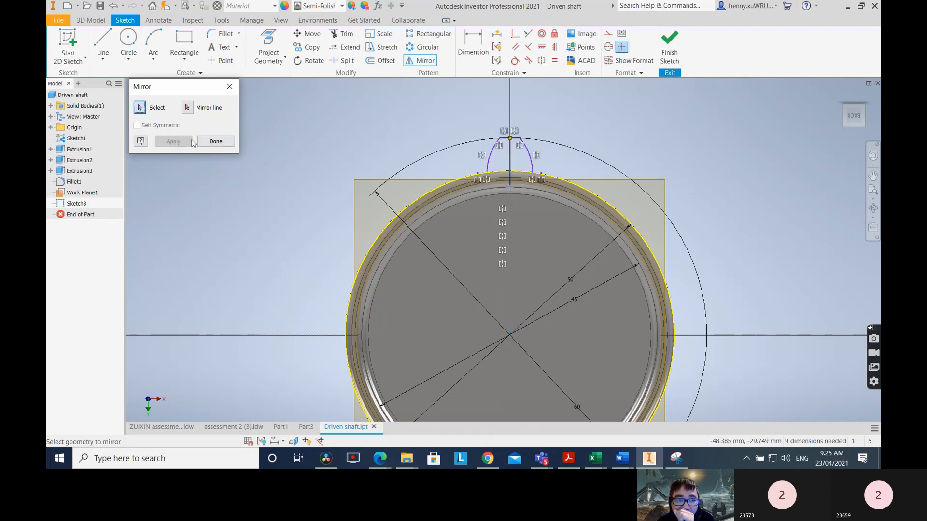
left_click(215, 141)
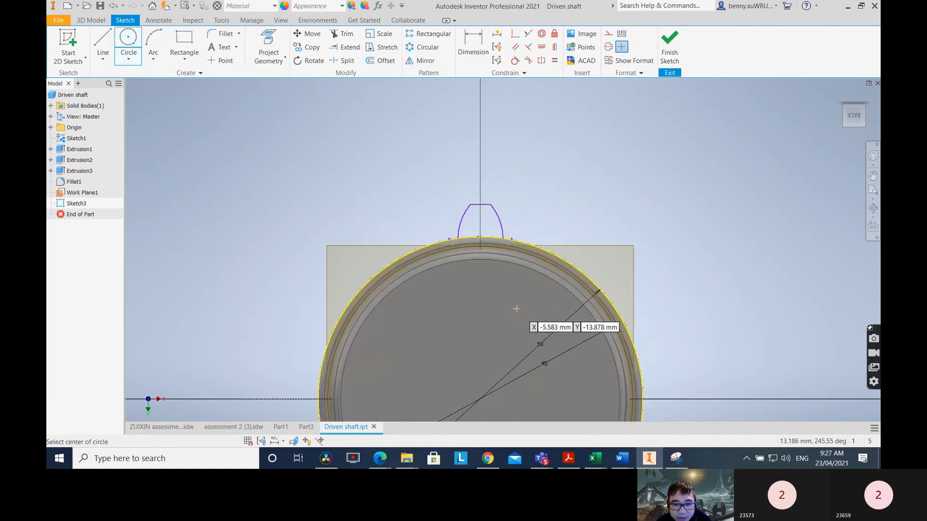
Step: Draw a circle centred on the shaft centre through the shaft's outer edge at the base of the tooth
scroll(511, 343, "down", 4)
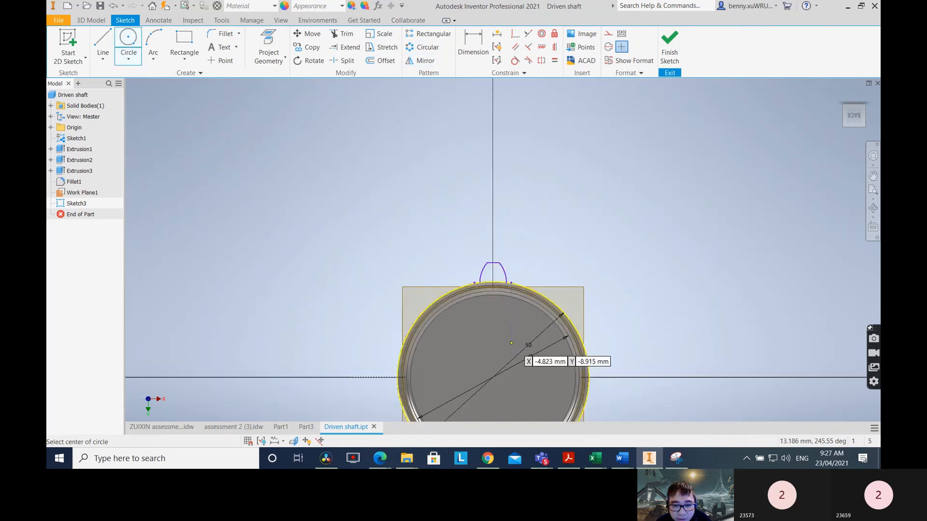
middle_click_drag(513, 346, 519, 286)
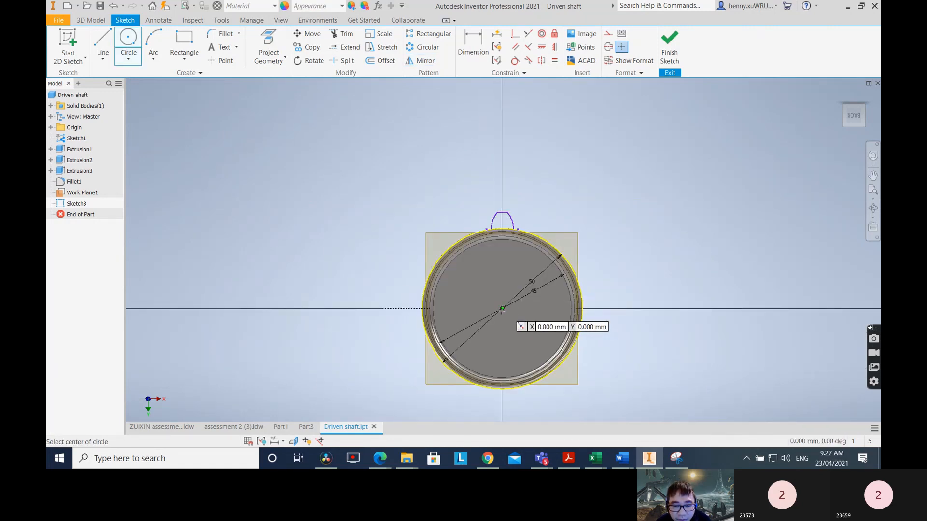
left_click(503, 308)
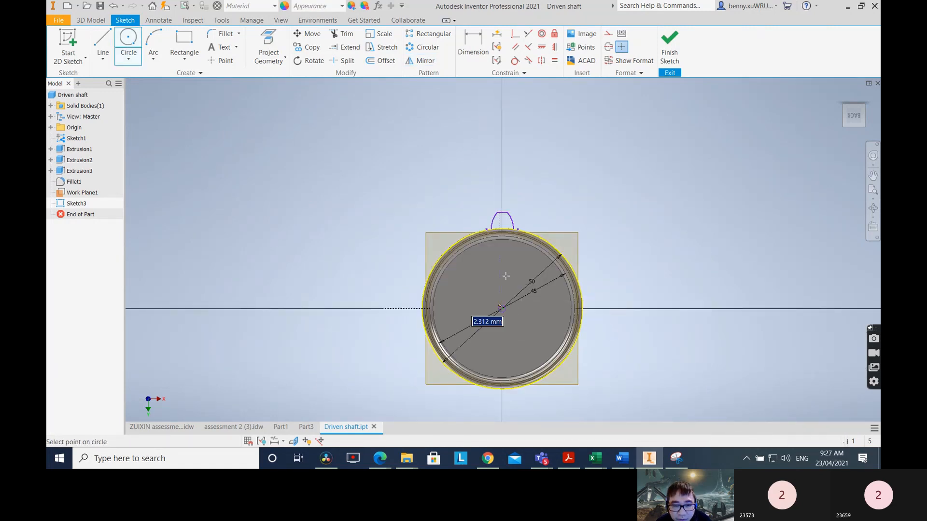
left_click(502, 230)
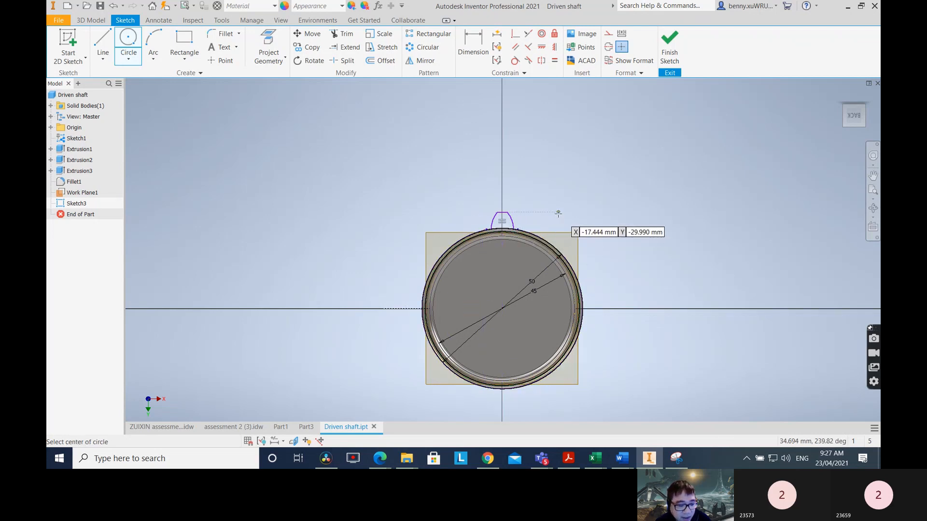
key("Escape")
scroll(546, 216, "down", 5)
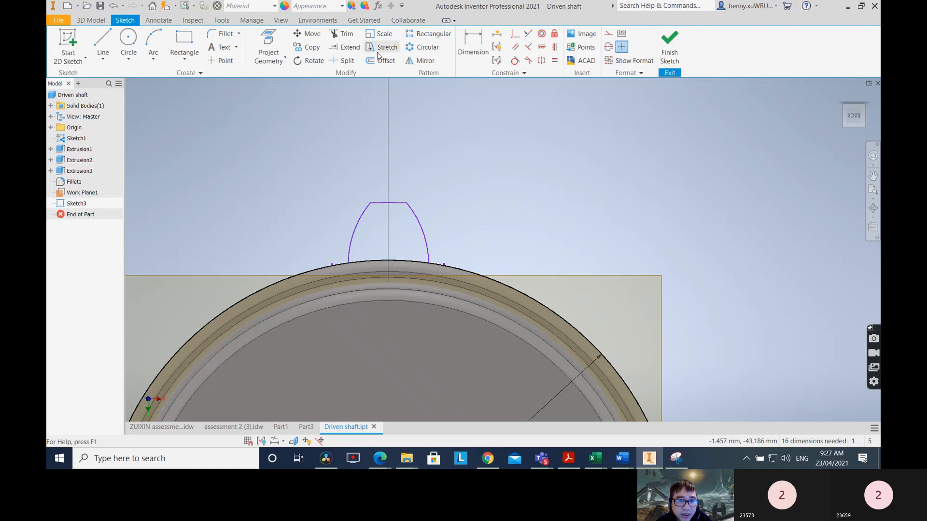
Step: Create a circular pattern of 20 tooth profiles over 360 degrees about the shaft-edge circle and finish the sketch
left_click(434, 50)
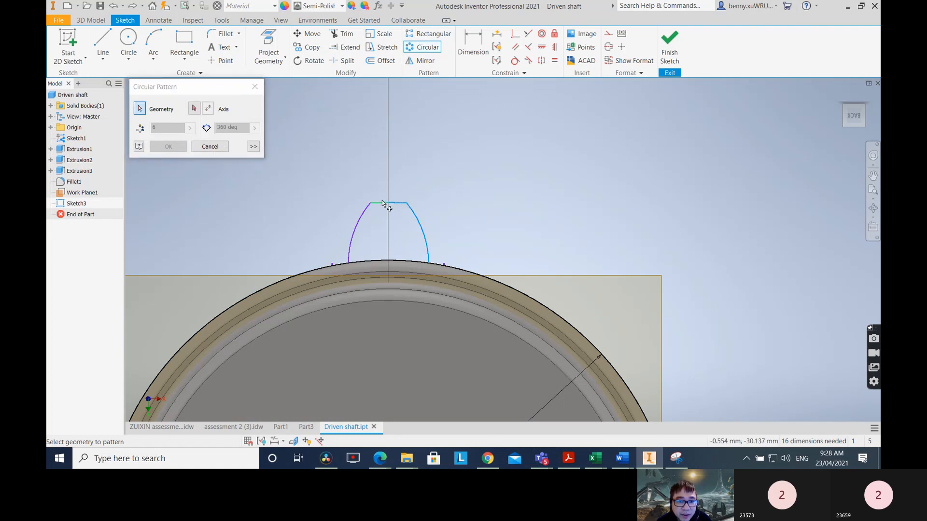
left_click(363, 215)
left_click(194, 108)
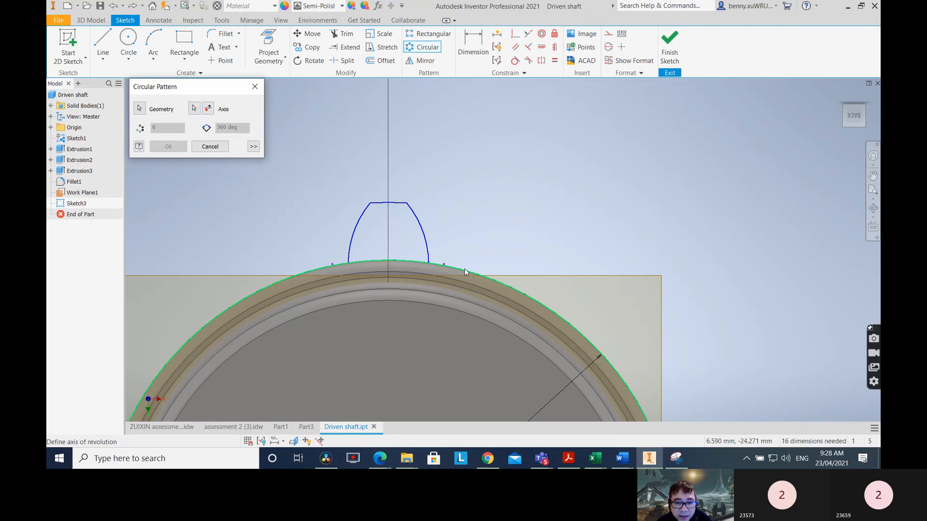
left_click(465, 268)
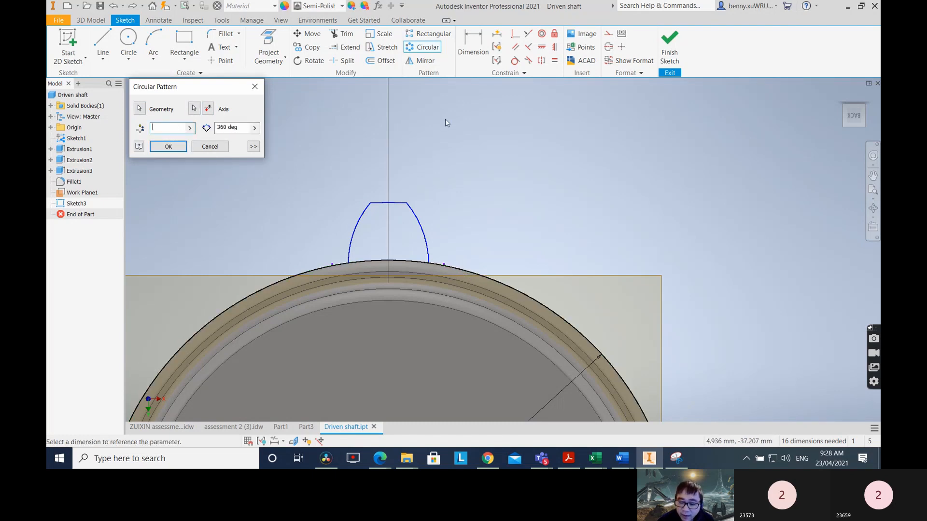
type("18")
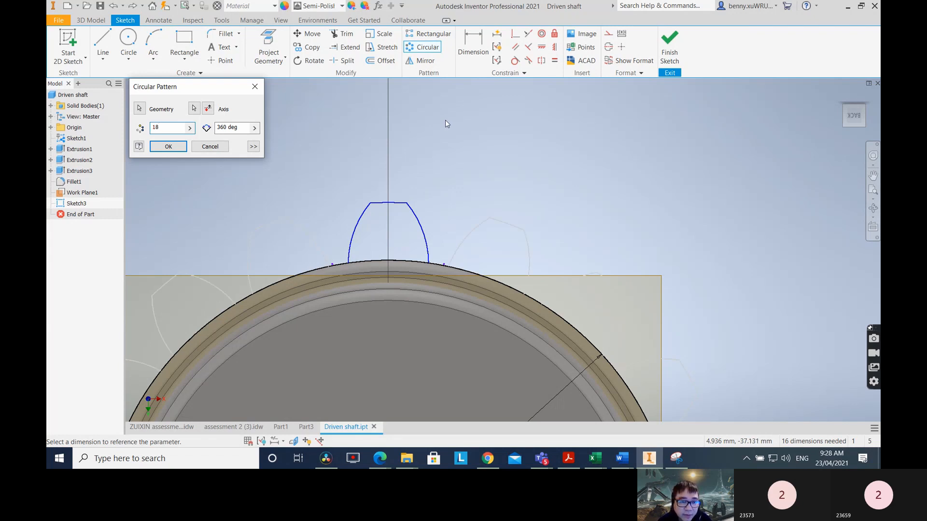
key("BackSpace")
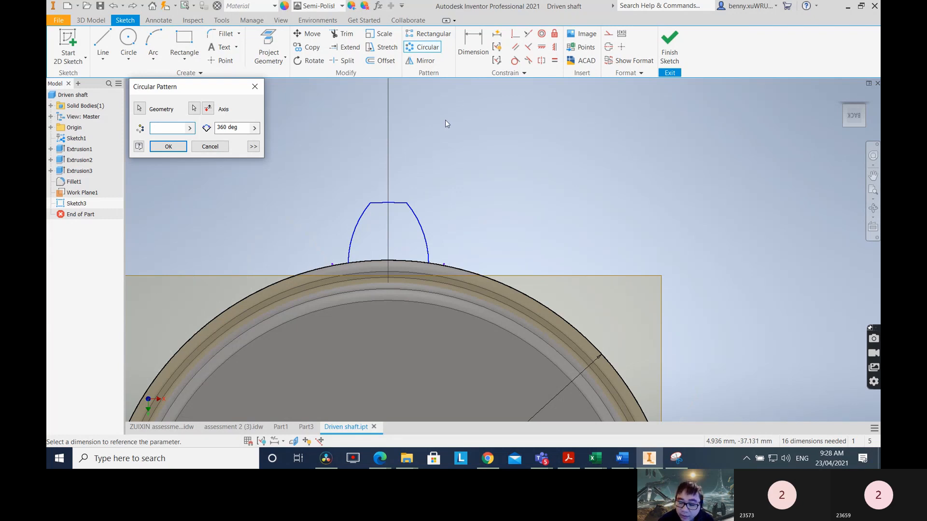
type("20")
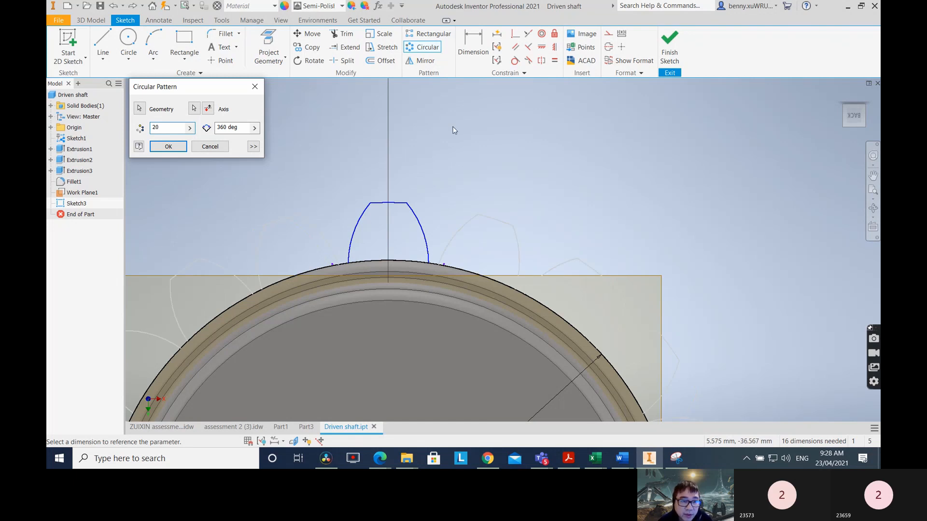
left_click(168, 146)
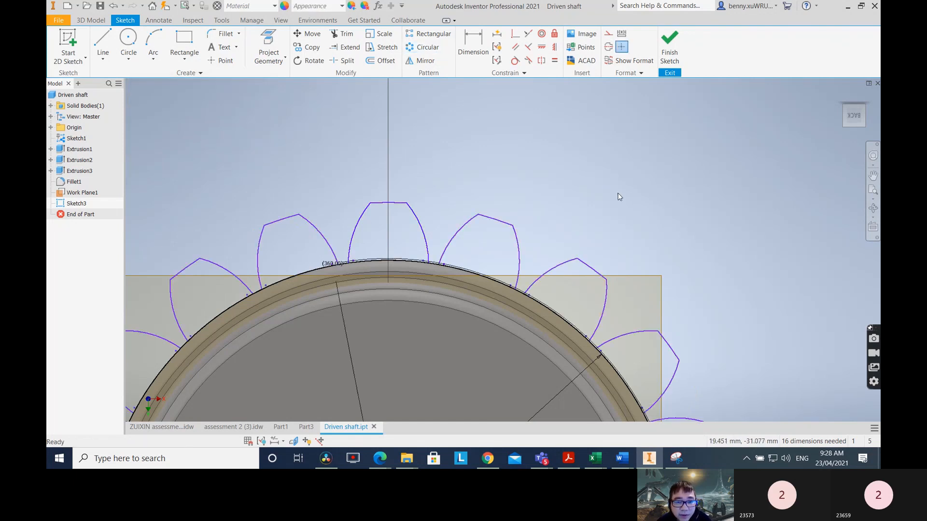
scroll(627, 233, "up", 2)
scroll(660, 294, "down", 6)
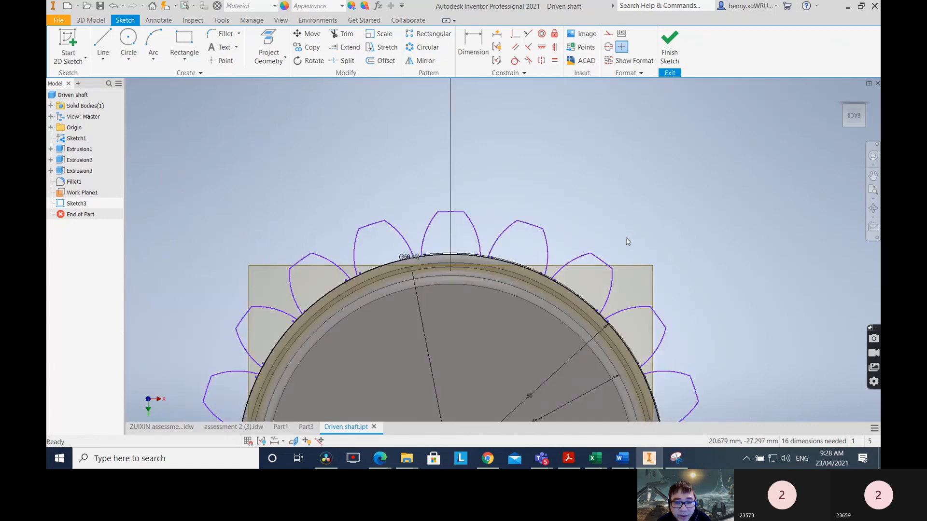
left_click(669, 40)
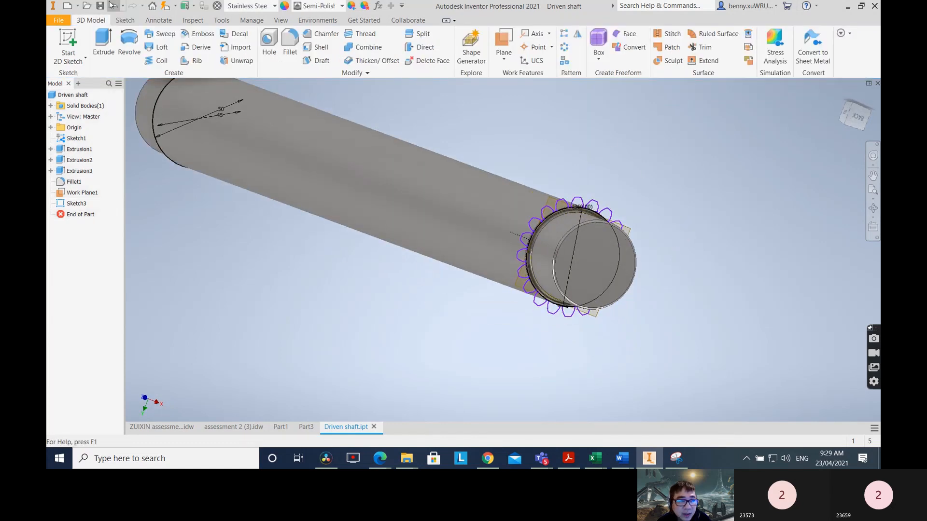
Step: Set up a 10 mm extrusion of the first tooth profile, with the direction flipped towards the shaft's long body
key("e")
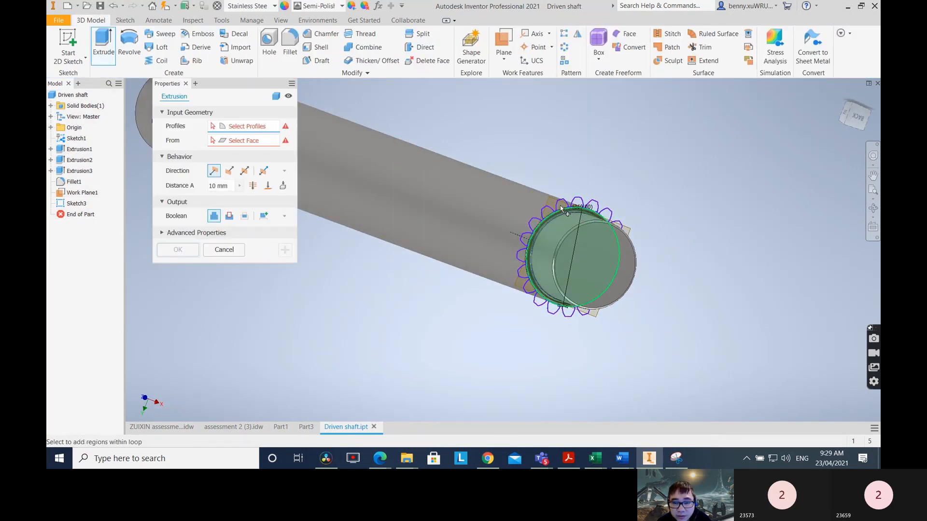
left_click(563, 207)
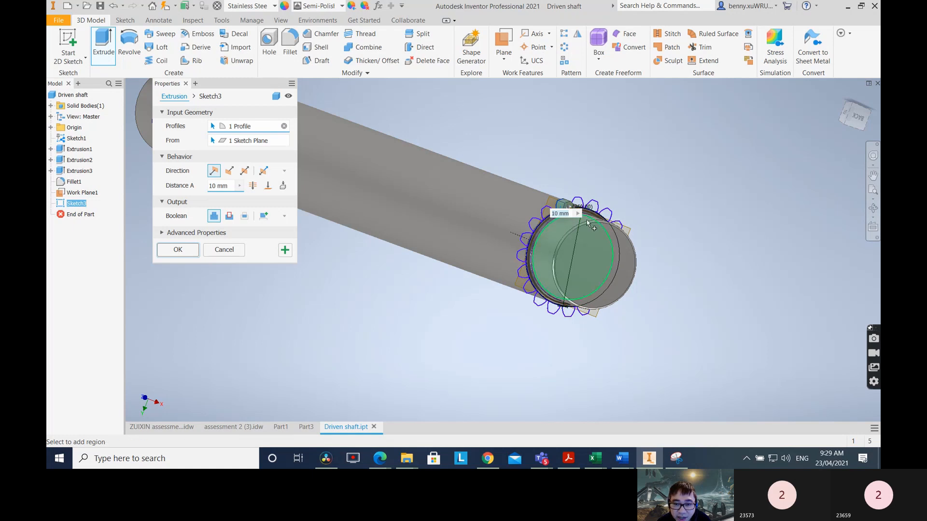
scroll(564, 230, "up", 5)
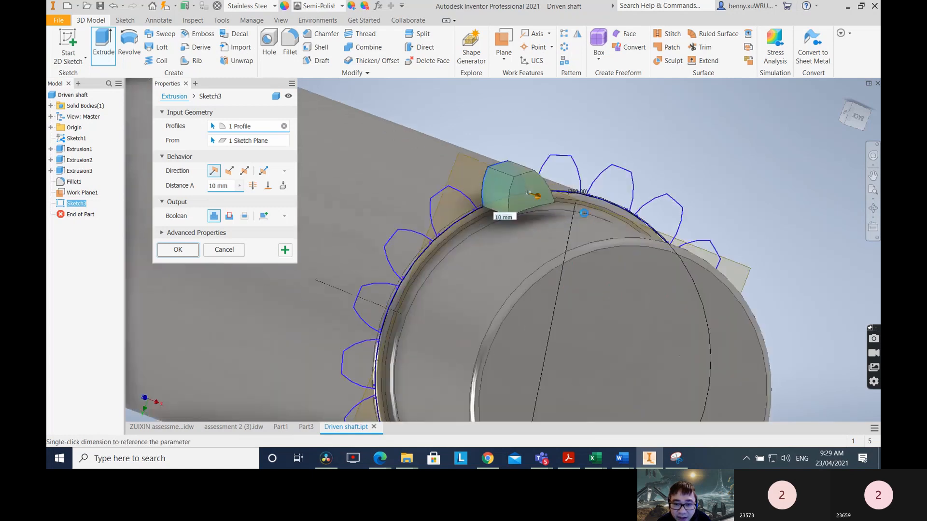
left_click(230, 171)
Step: Add the remaining tooth profiles around the shaft edge to the extrusion and create all 20 teeth 10 mm long
left_click(440, 202)
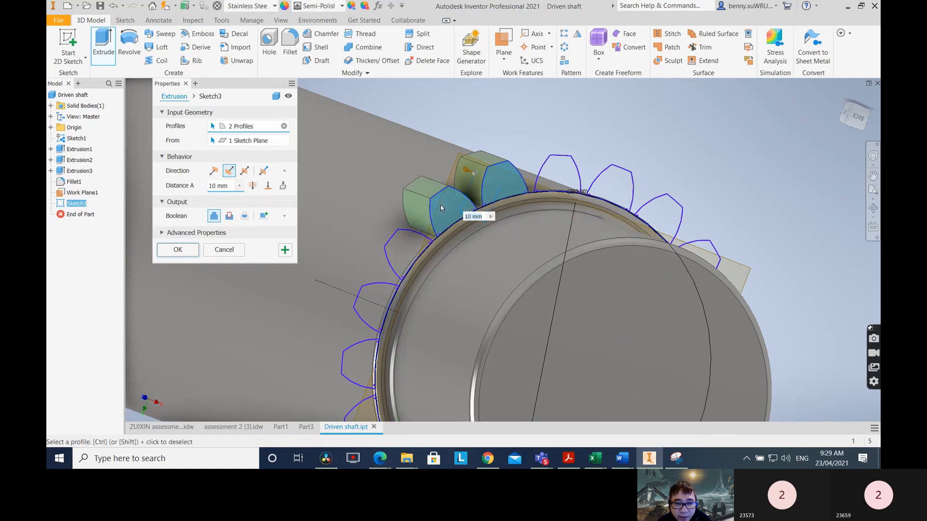
left_click(406, 256)
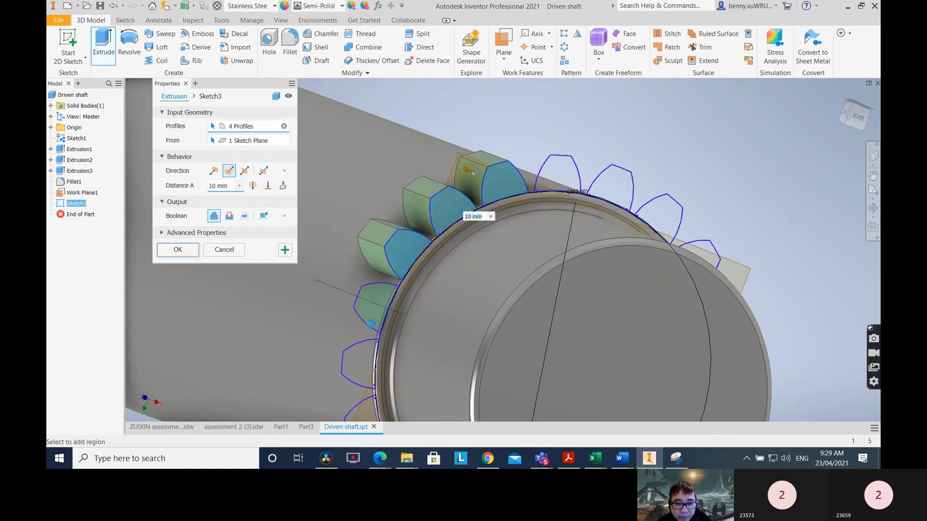
left_click(371, 324)
middle_click_drag(388, 379, 389, 234)
left_click(364, 282)
left_click(386, 340)
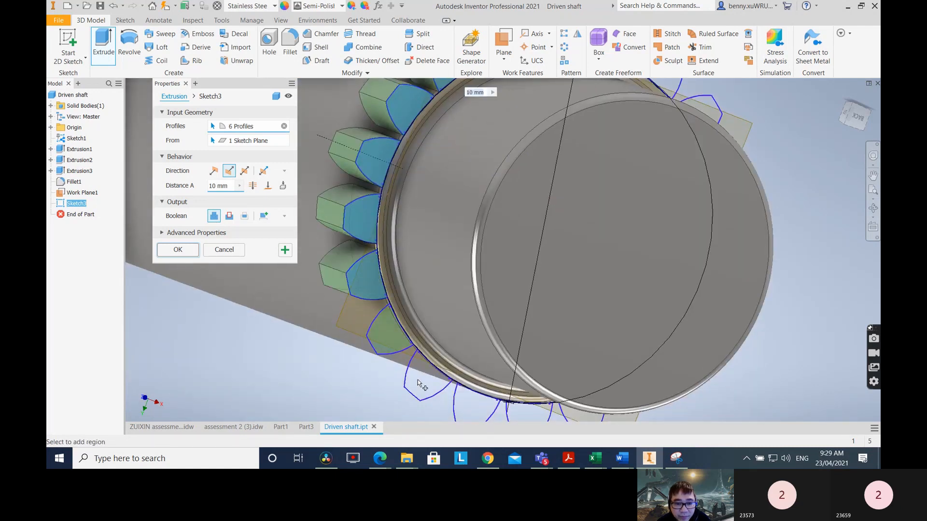
left_click(423, 381)
left_click(468, 400)
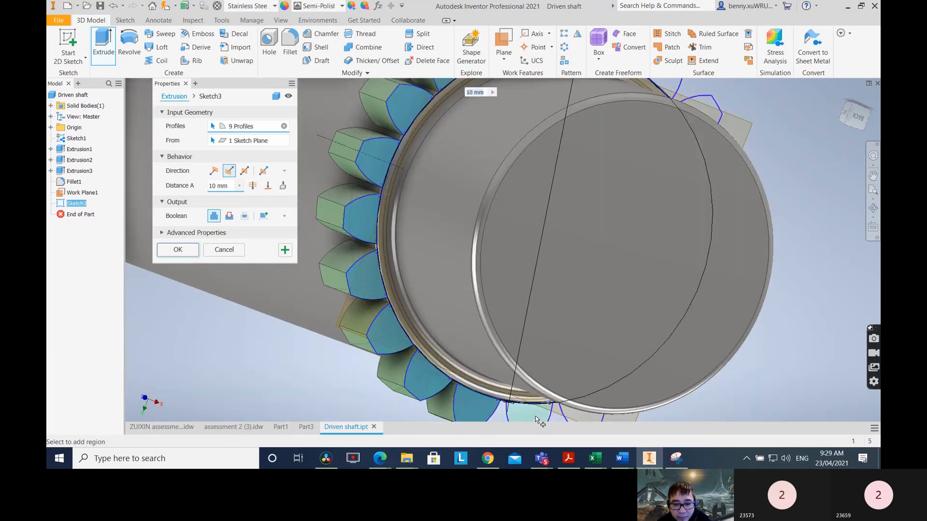
left_click(535, 419)
middle_click_drag(670, 391, 539, 281)
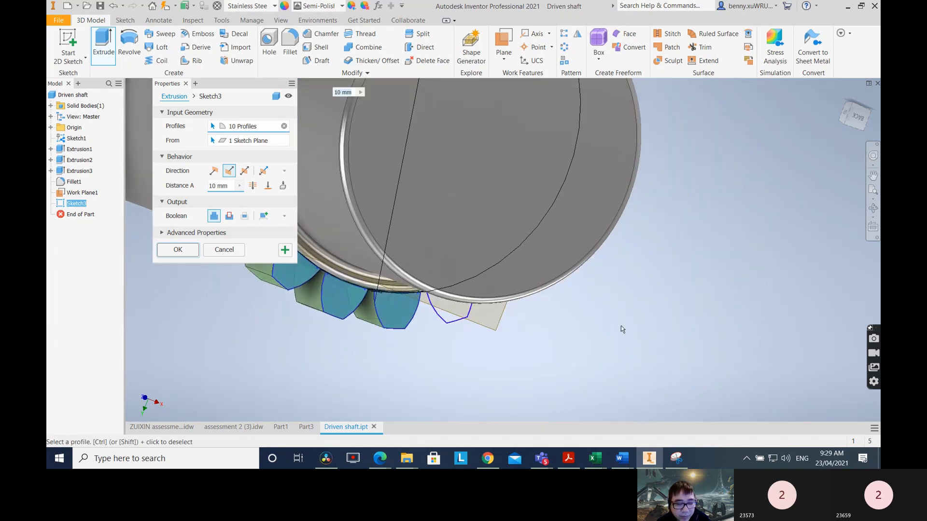
middle_click_drag(623, 329, 545, 323, "shift")
left_click(473, 303)
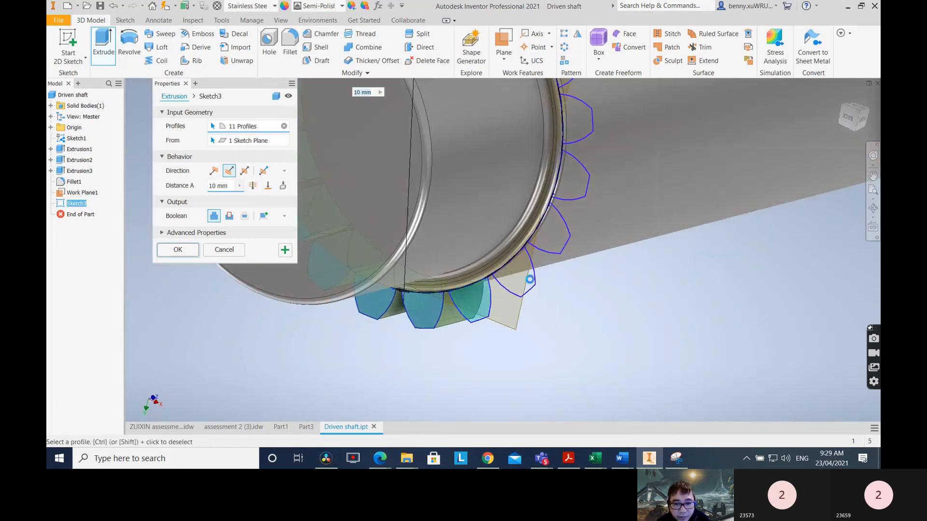
left_click(529, 279)
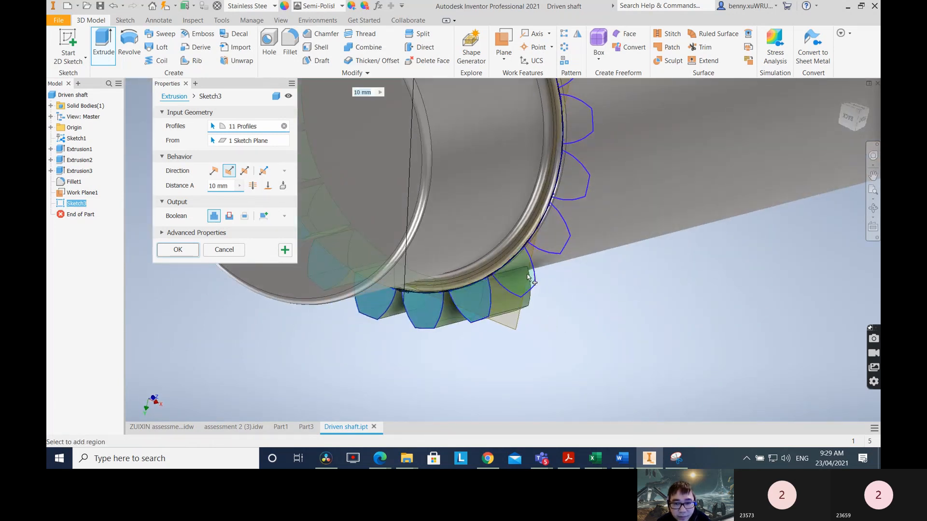
left_click(570, 175)
left_click(580, 125)
middle_click_drag(624, 118, 602, 245, "shift")
left_click(601, 243)
left_click(575, 182)
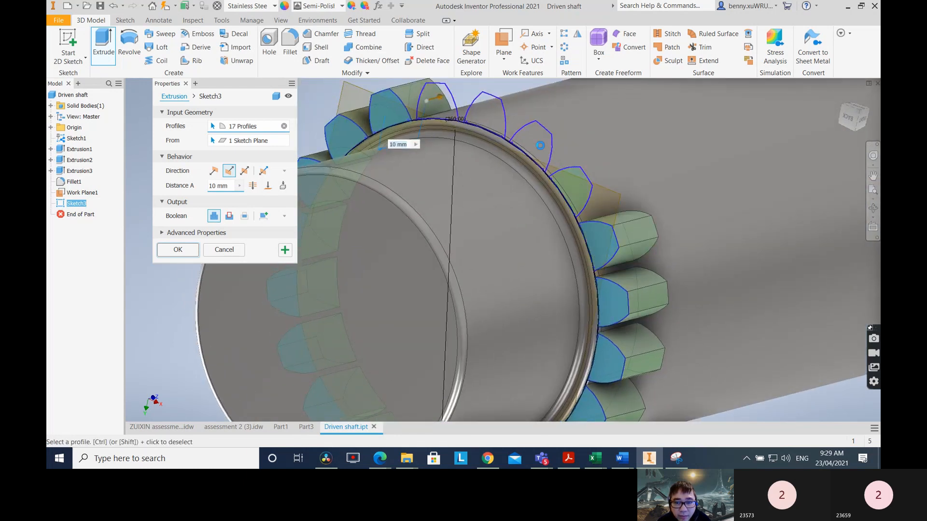
left_click(531, 137)
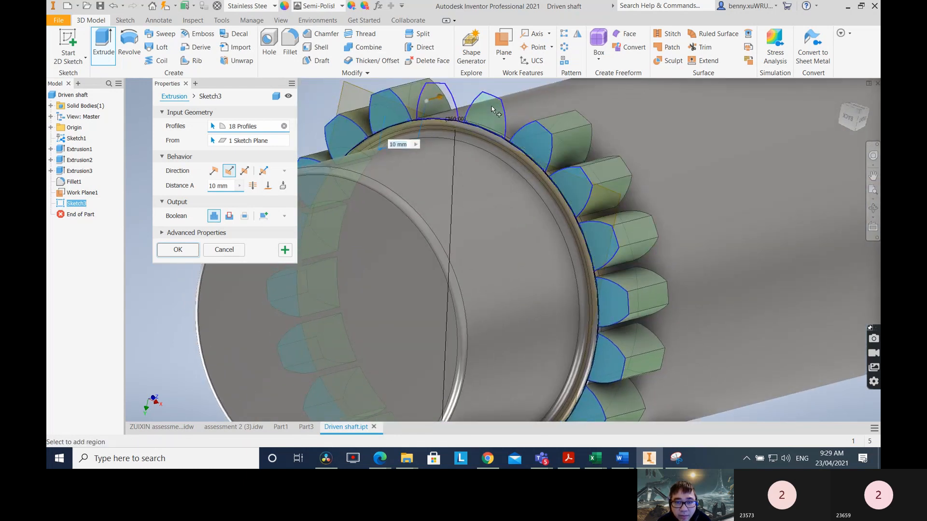
left_click(443, 106)
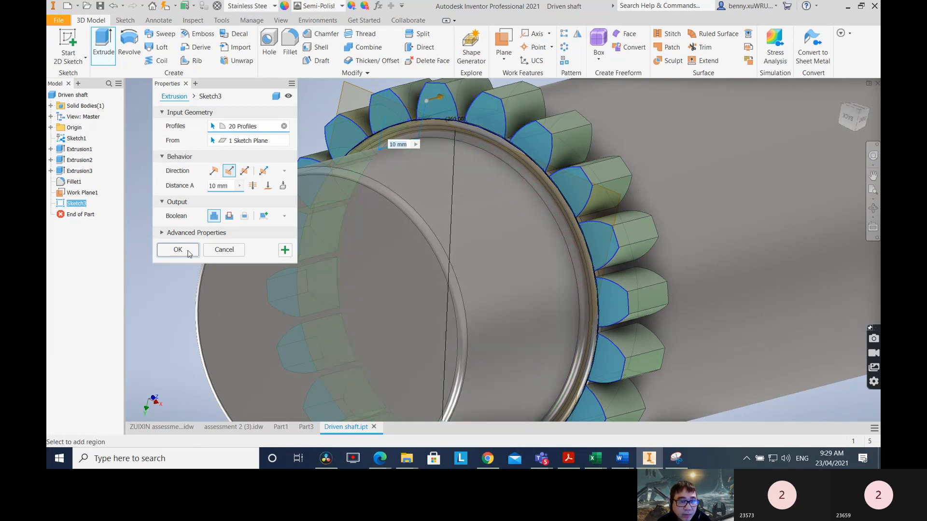
key("Return")
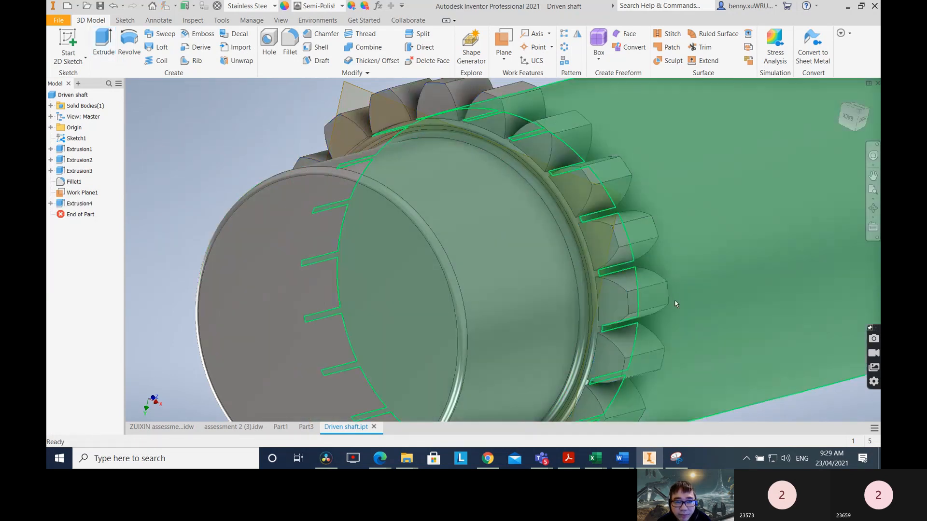
Step: Hide the work plane that passes through the ring of teeth
left_click(357, 94)
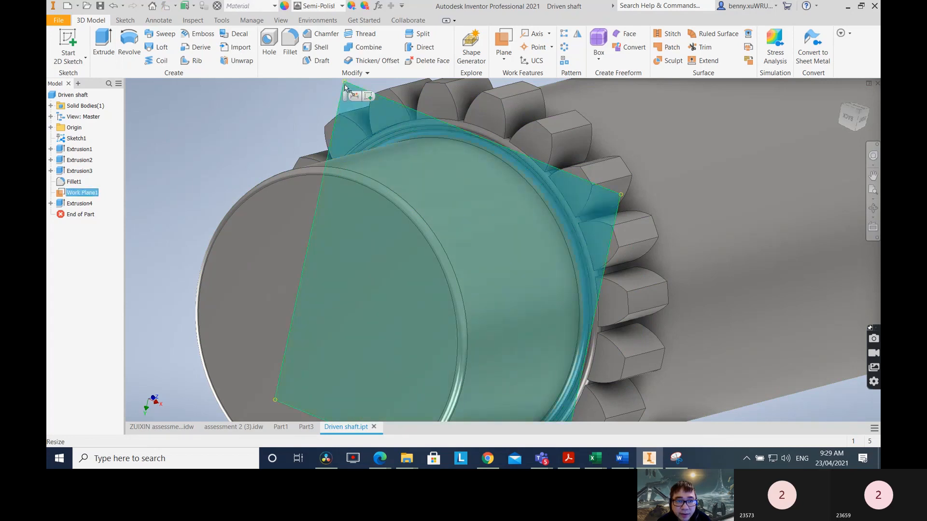
right_click(345, 87)
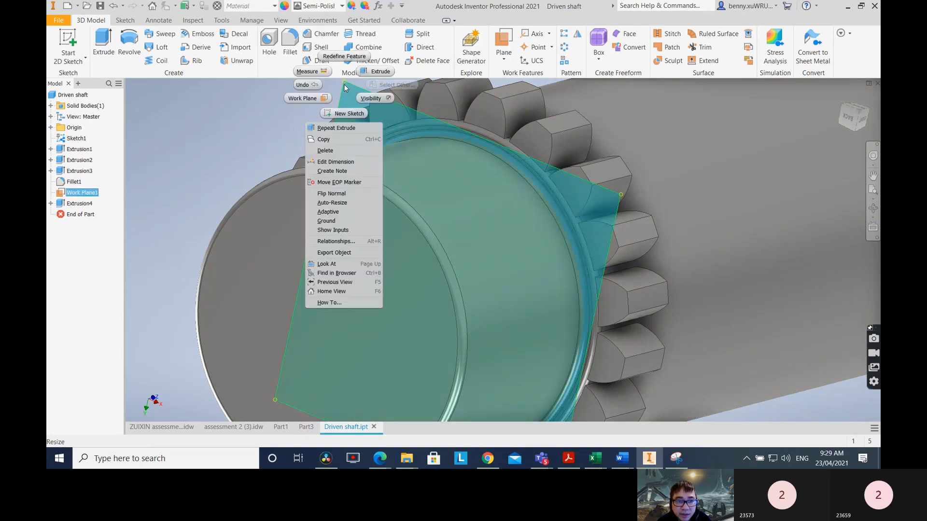
left_click(377, 98)
Step: Examine the tooth ring and both stepped ends of the shaft from several angles
scroll(767, 390, "down", 5)
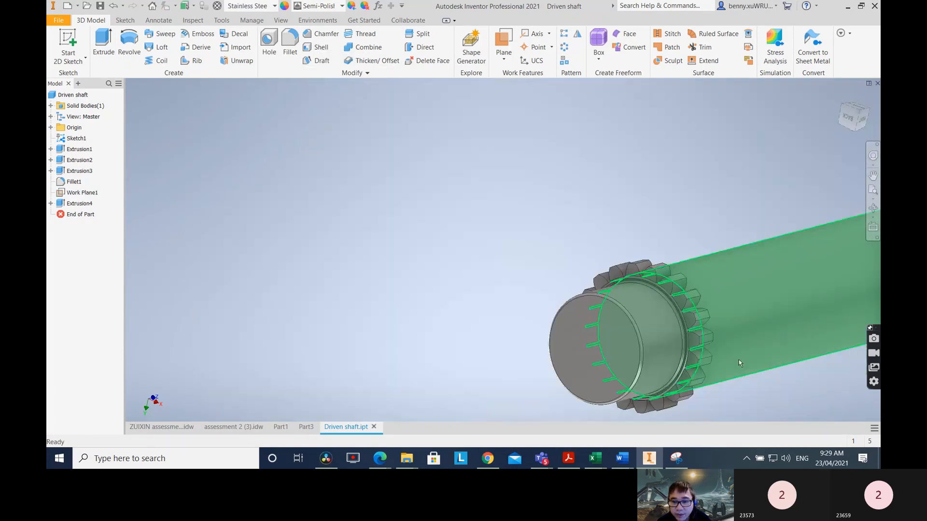
middle_click_drag(842, 395, 719, 369)
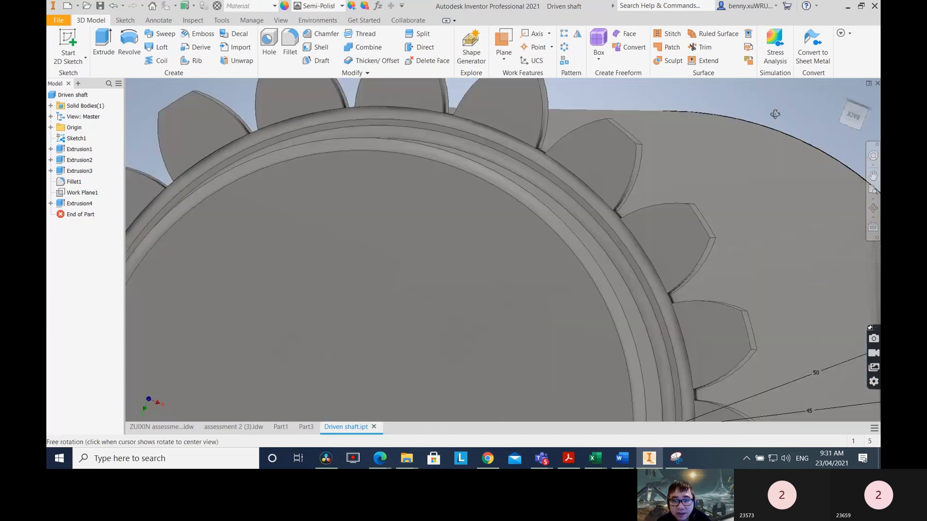
middle_click_drag(774, 114, 708, 141, "shift")
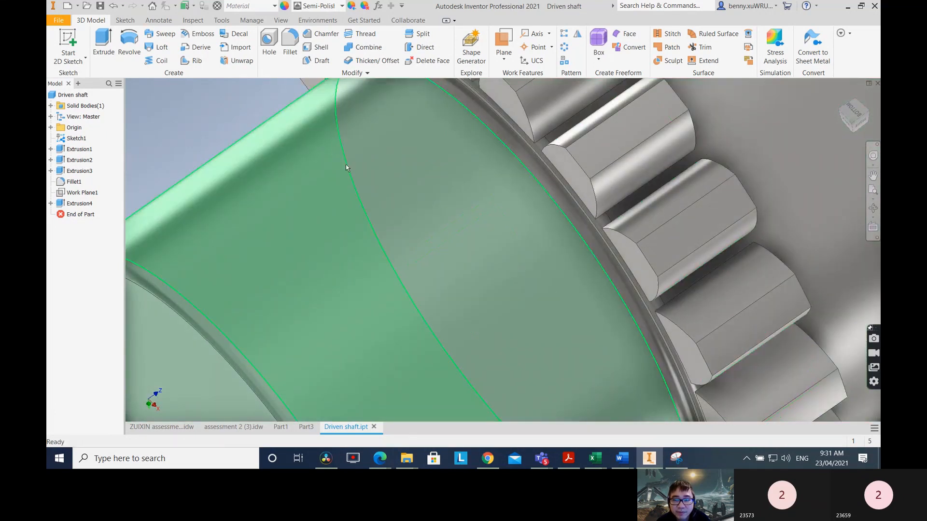
scroll(346, 164, "down", 5)
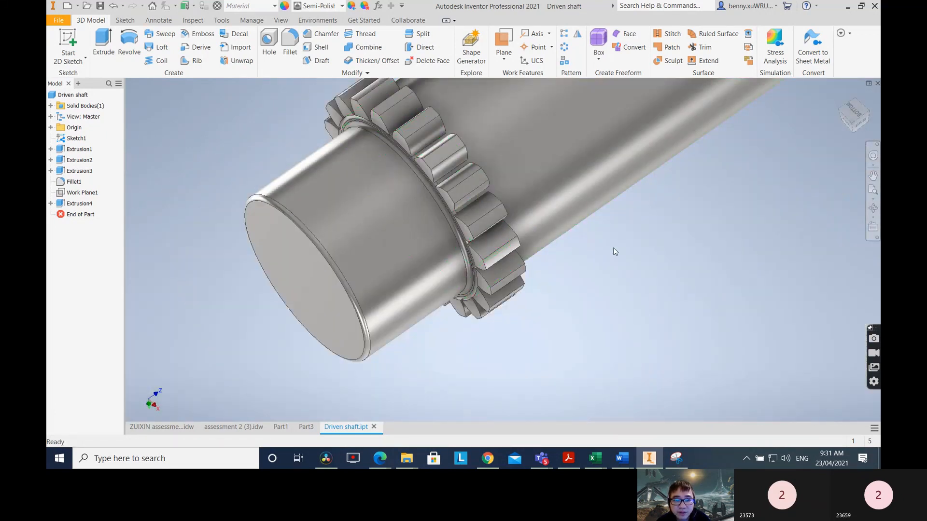
scroll(757, 265, "down", 8)
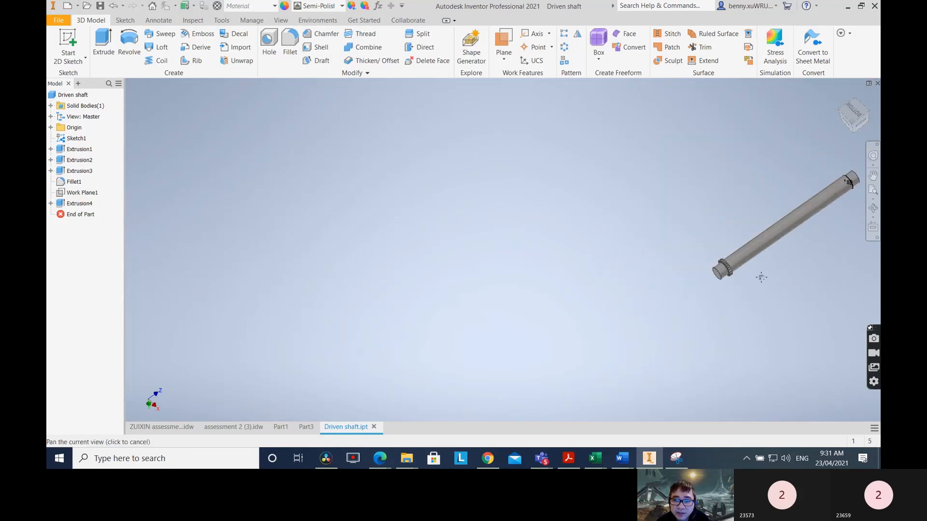
middle_click_drag(760, 275, 432, 311)
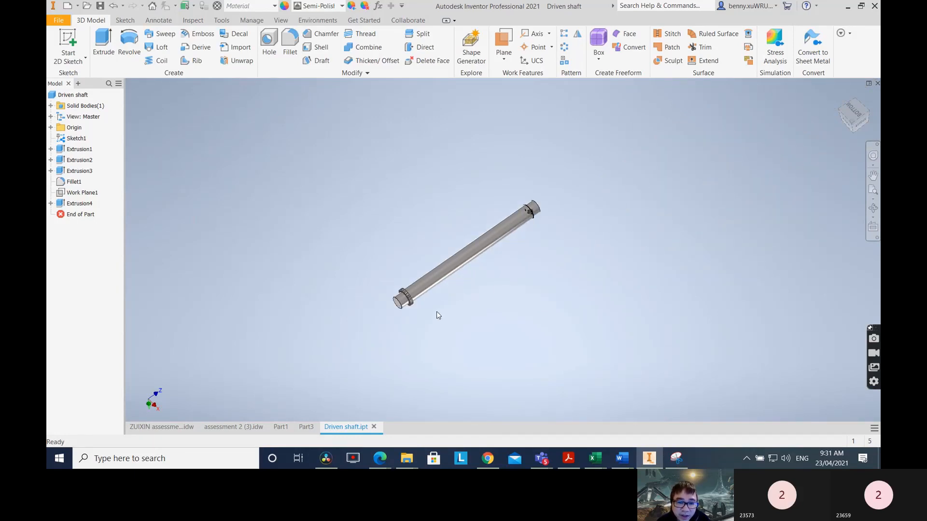
scroll(435, 311, "up", 6)
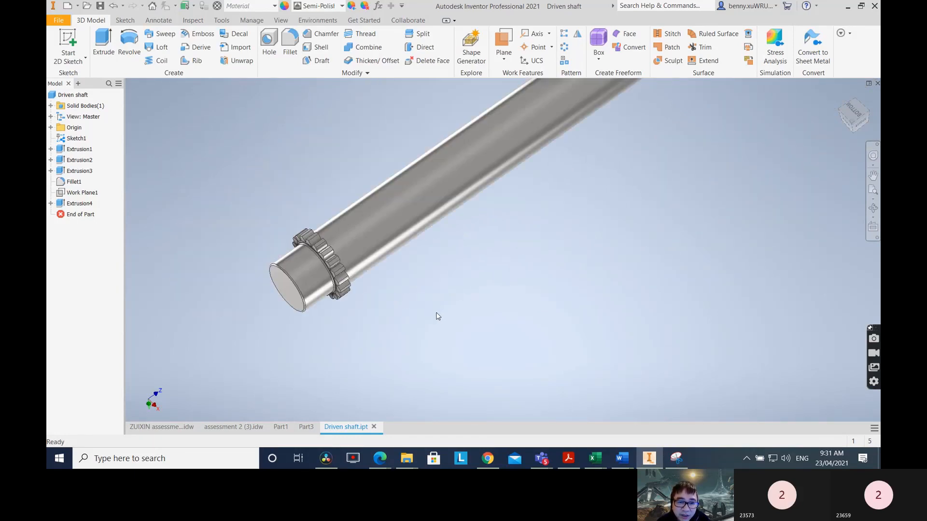
middle_click_drag(434, 314, 363, 168, "shift")
middle_click_drag(390, 324, 399, 221, "shift")
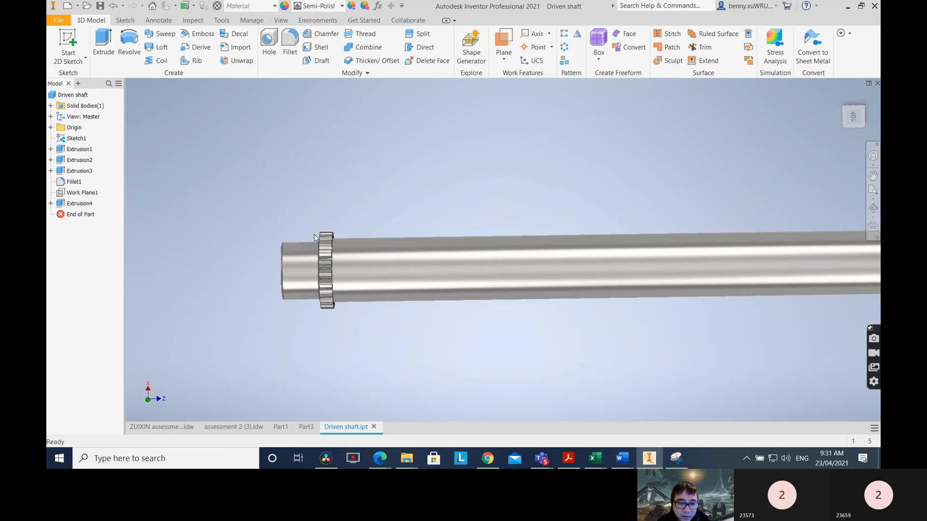
middle_click_drag(727, 378, 318, 349)
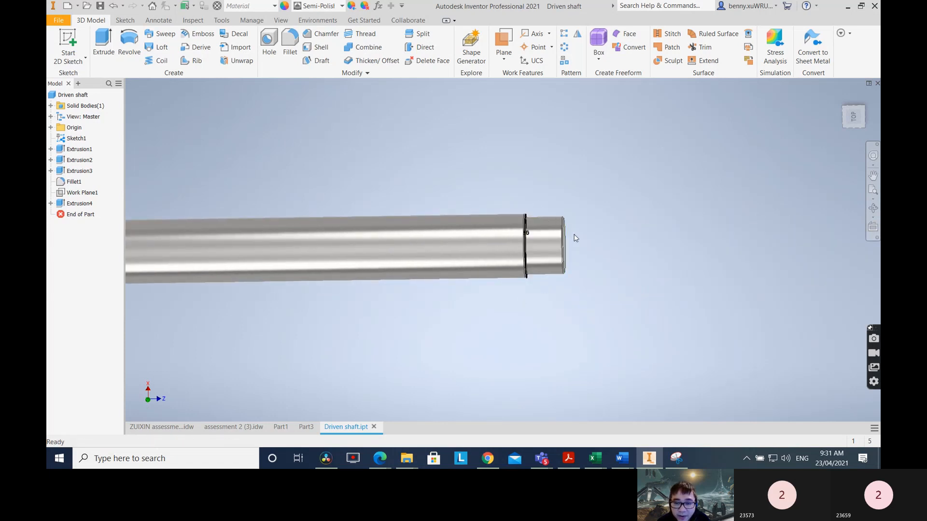
middle_click_drag(570, 245, 576, 279, "shift")
scroll(577, 279, "down", 3)
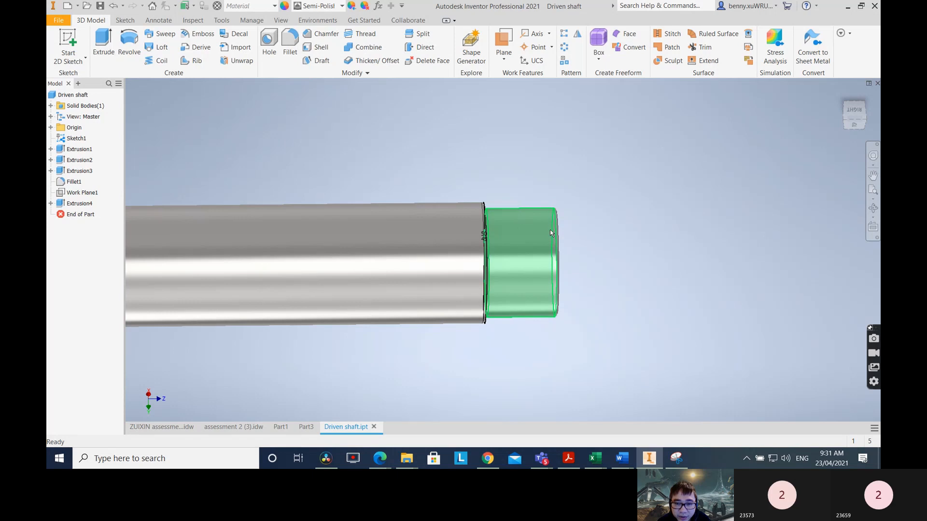
Step: Restore the home view and save a copy of the toothed shaft part as Driver shaft in the Documents folder
key("F6")
left_click(59, 20)
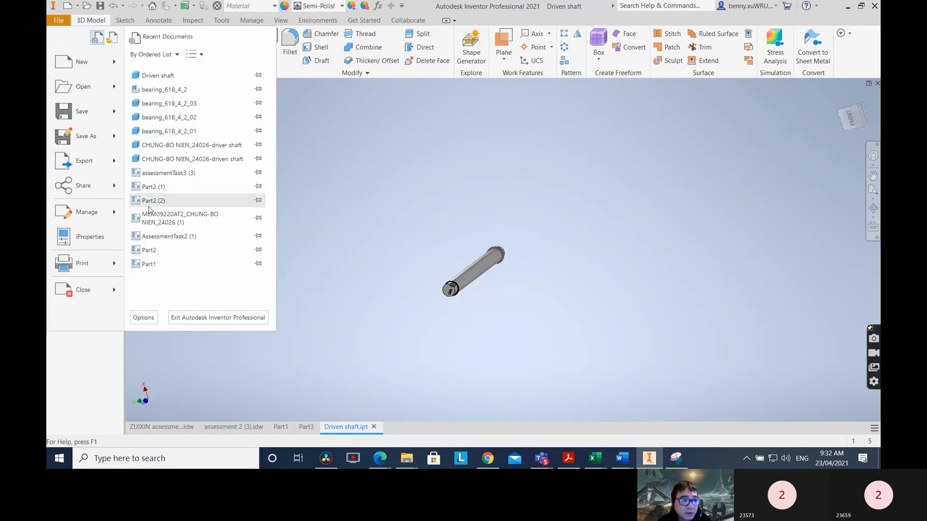
left_click(89, 137)
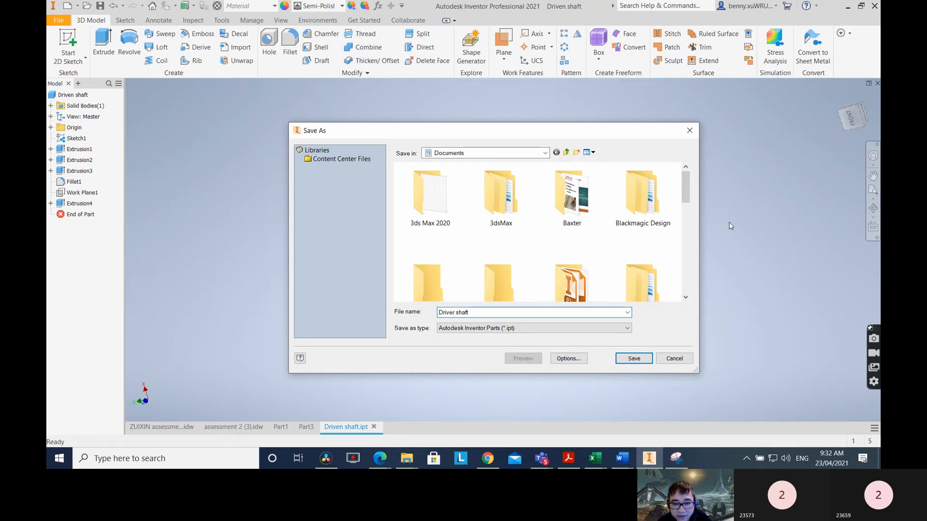
left_click(634, 359)
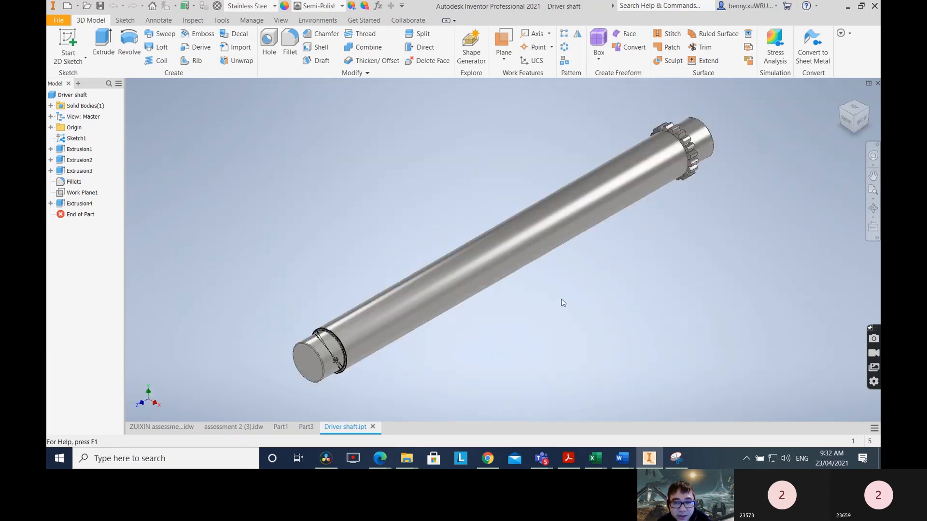
Step: Create a new assembly file from the Standard.iam template
left_click(58, 20)
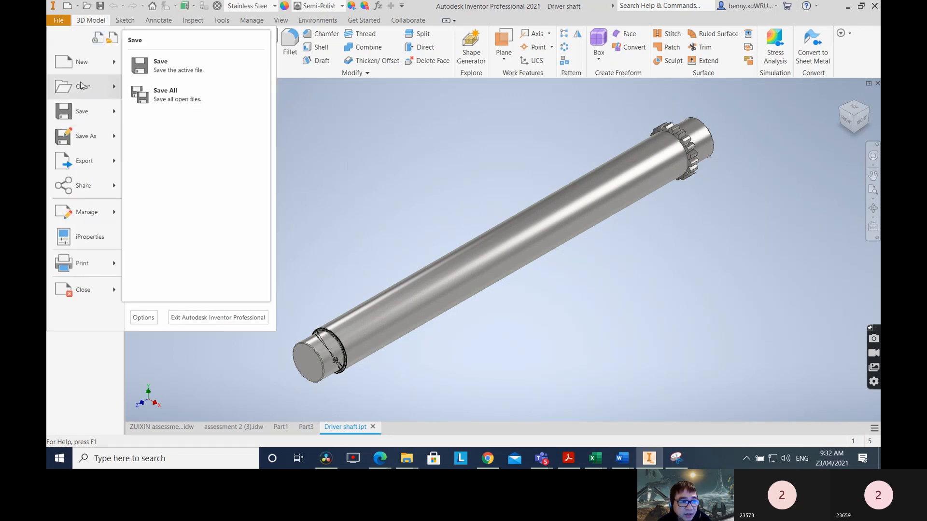
left_click(62, 55)
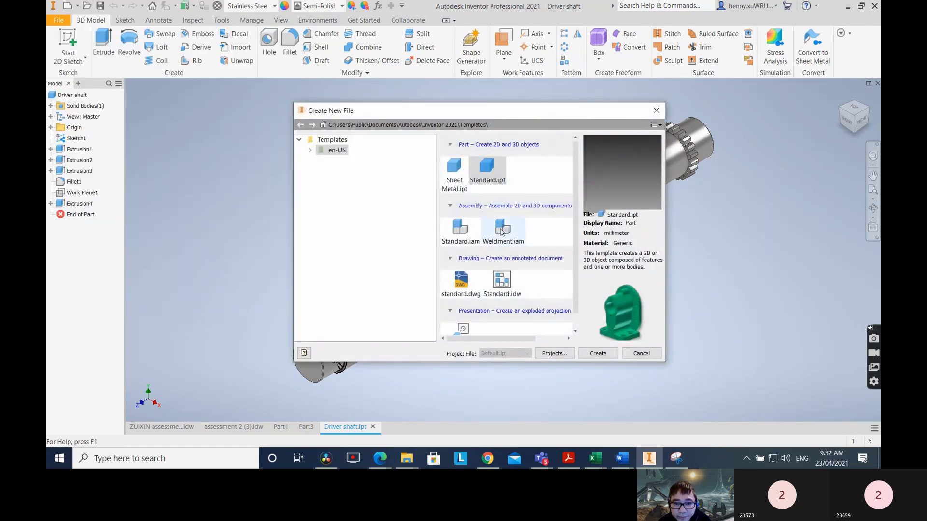
left_click(469, 228)
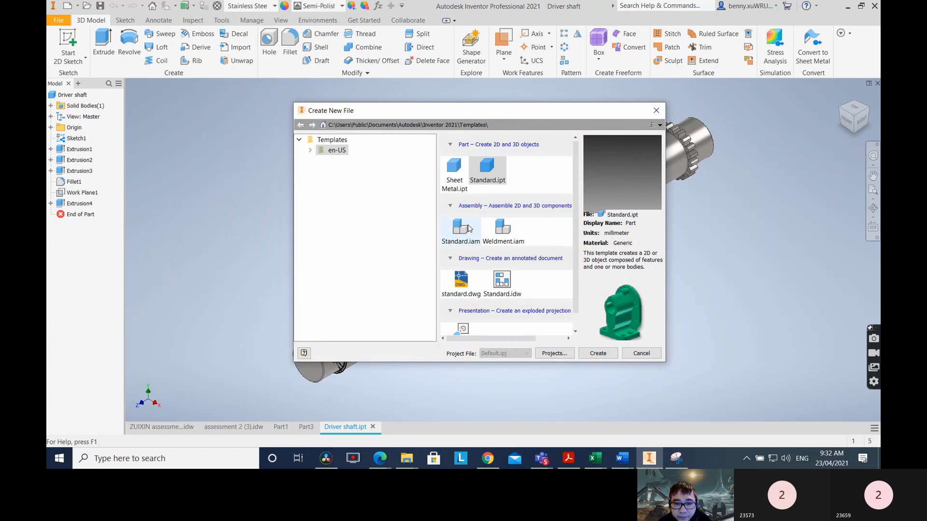
left_click(605, 356)
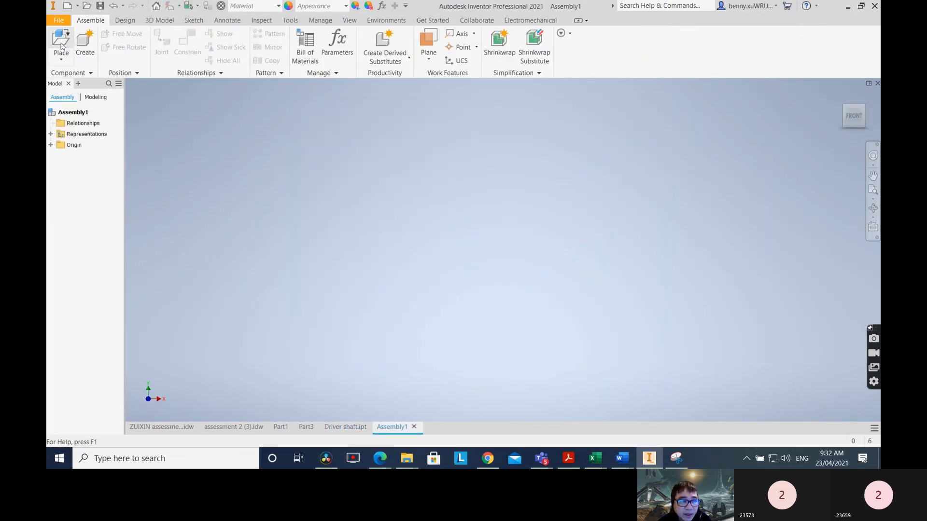
Step: Place one instance of the Driven shaft part from the Documents folder into the empty assembly
left_click(60, 47)
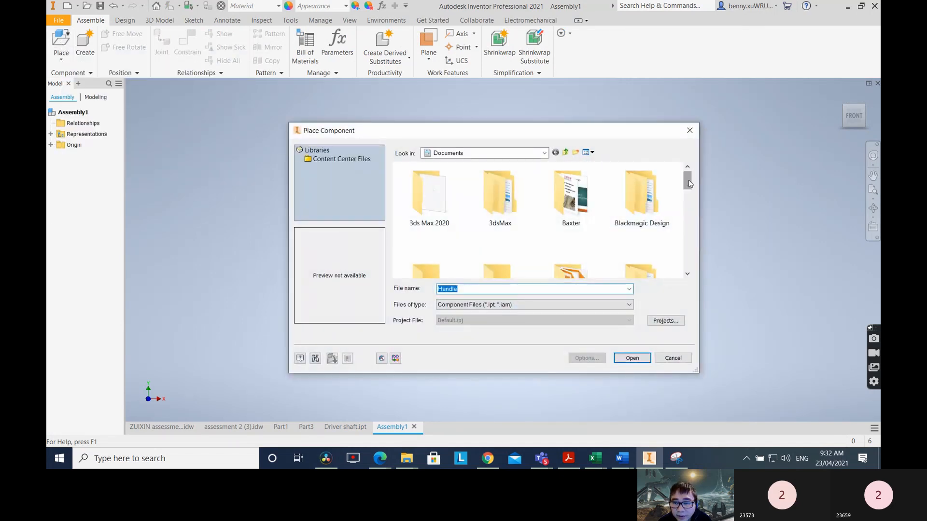
left_click_drag(688, 179, 696, 227)
left_click(500, 198)
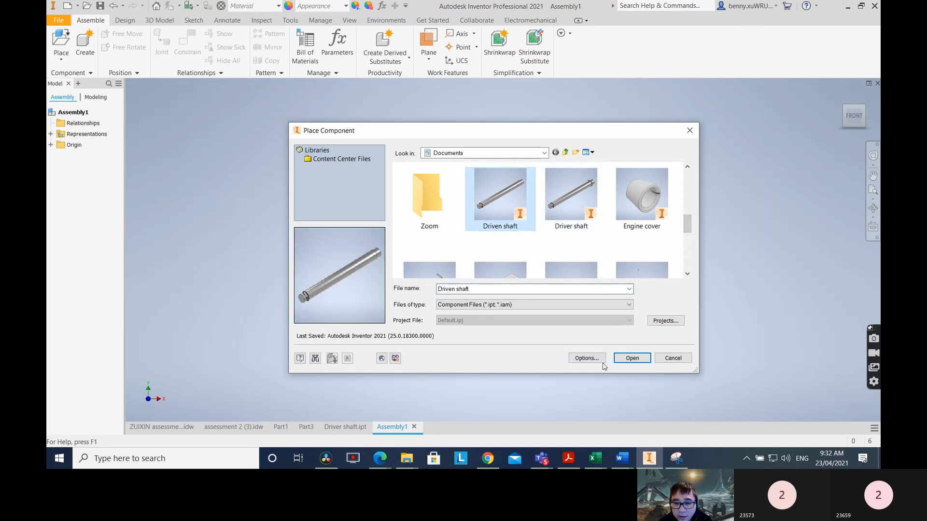
left_click(638, 359)
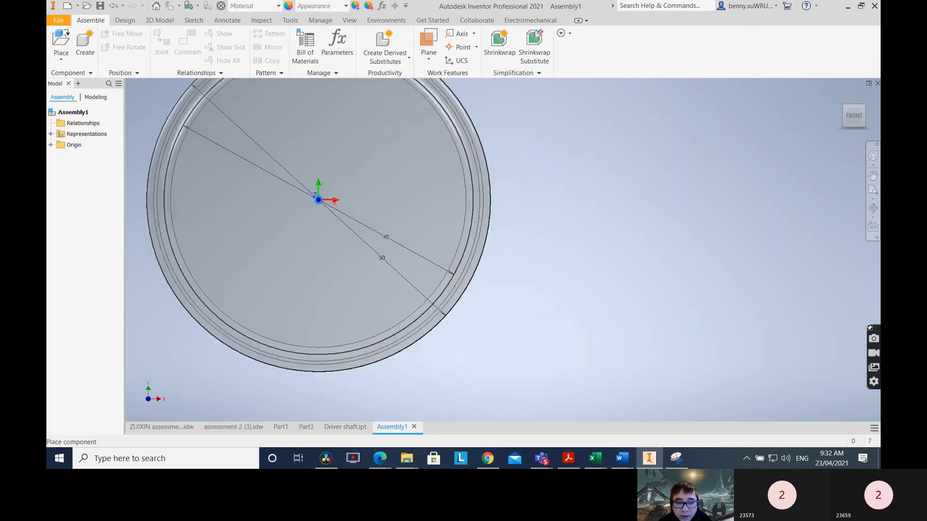
left_click(436, 210)
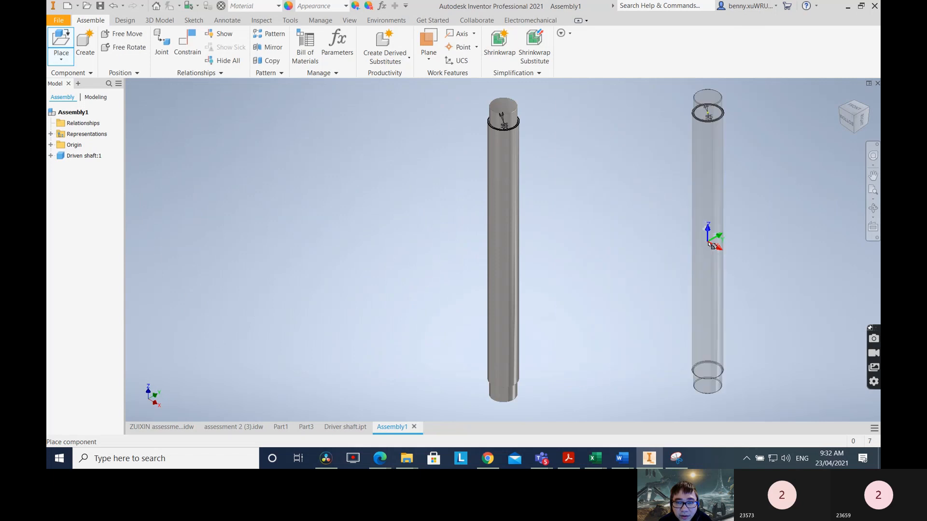
right_click(708, 246)
left_click(741, 242)
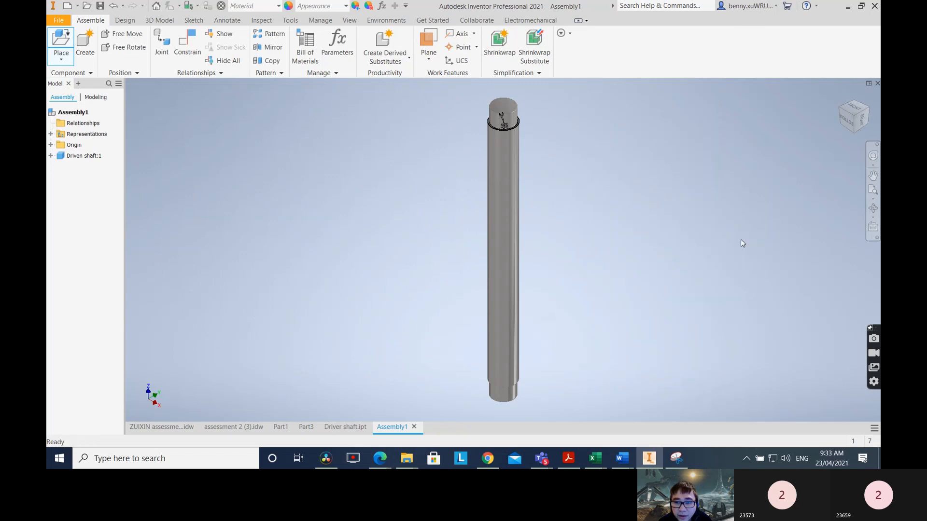
Step: Place one instance of the Driver shaft part from the Documents folder beside the driven shaft, parallel to it and spaced well apart
middle_click_drag(694, 253, 488, 248)
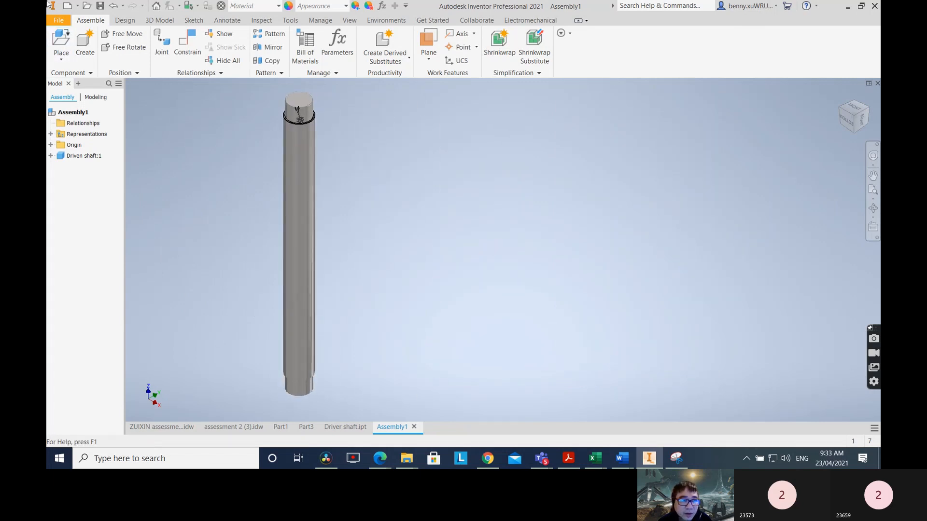
left_click(60, 45)
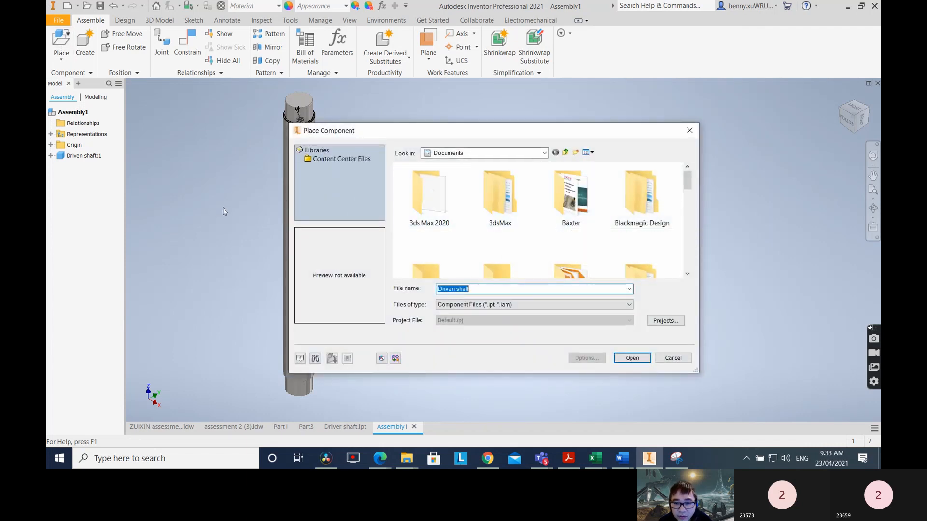
scroll(569, 252, "down", 6)
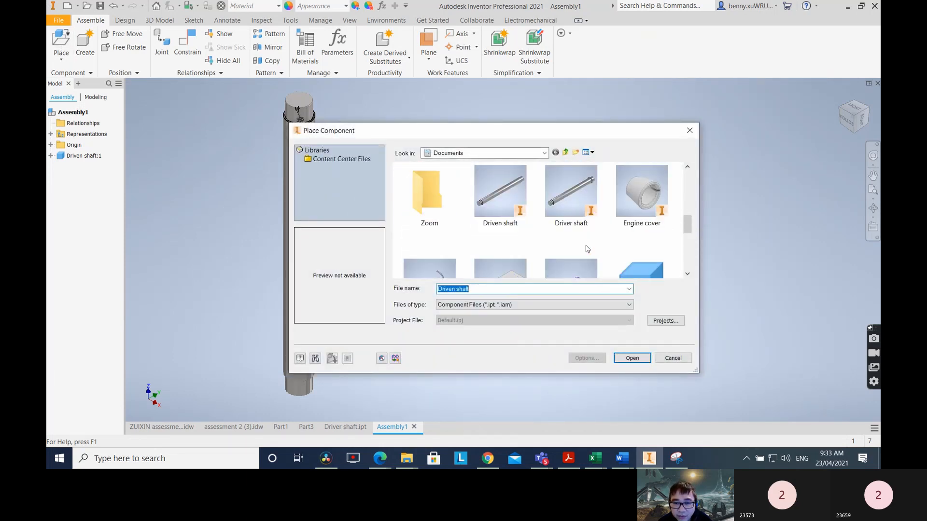
left_click(582, 192)
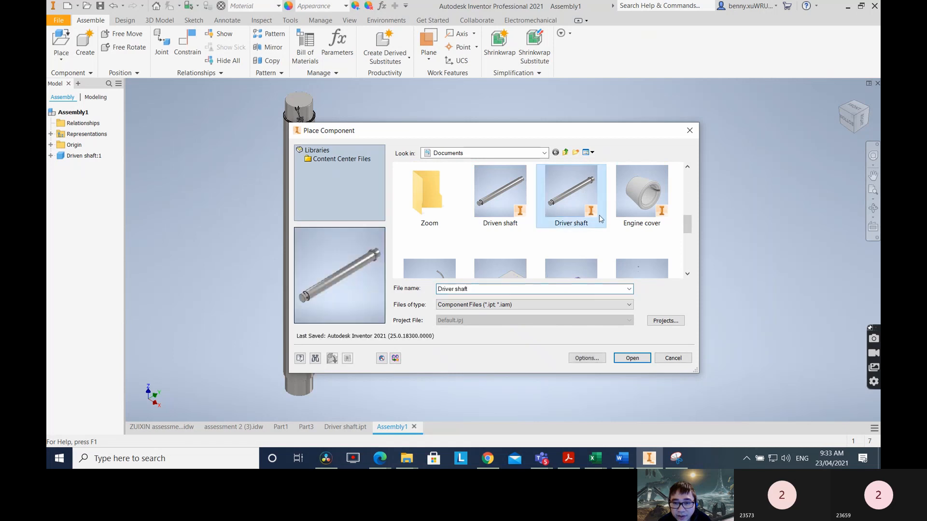
left_click(625, 358)
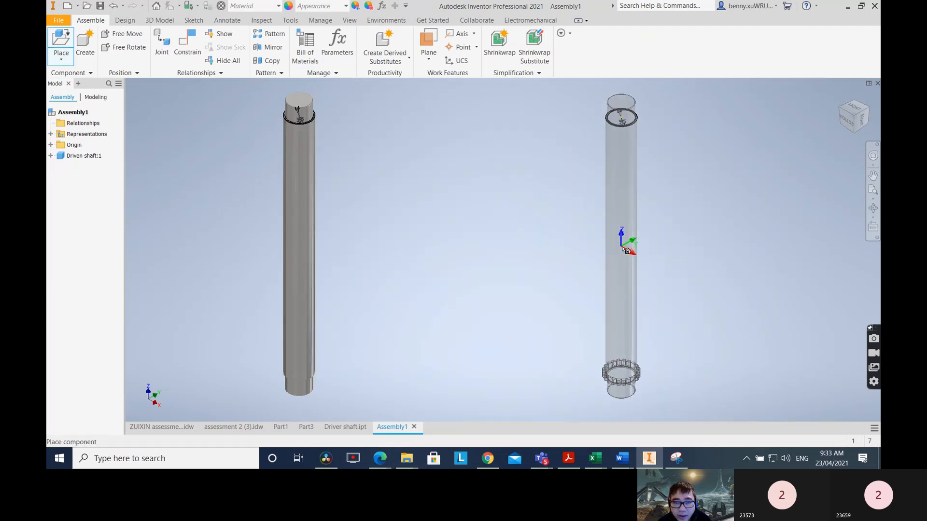
scroll(787, 254, "down", 1)
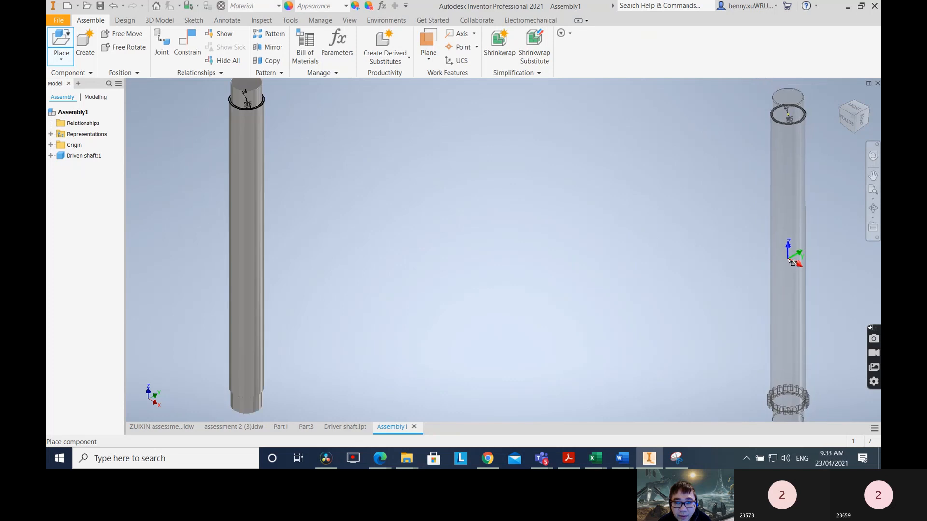
scroll(787, 258, "up", 2)
middle_click_drag(786, 259, 455, 259)
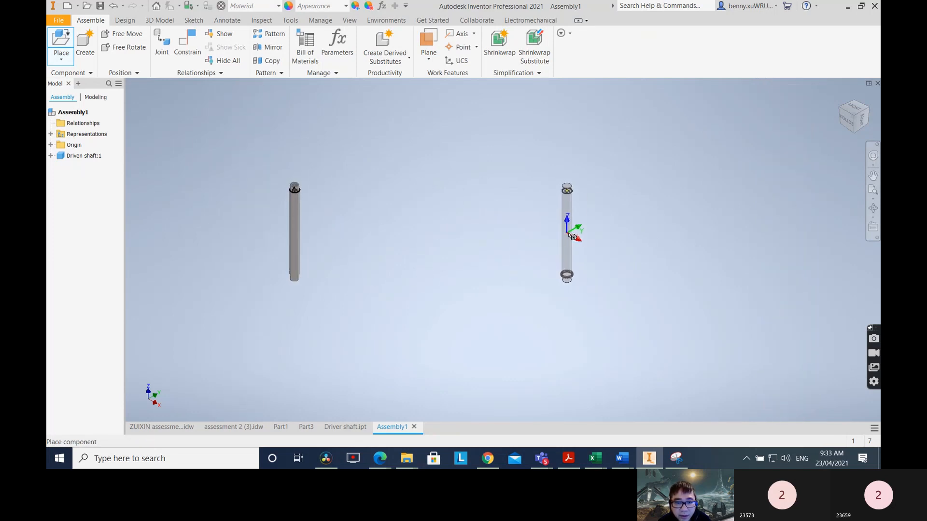
left_click(577, 232)
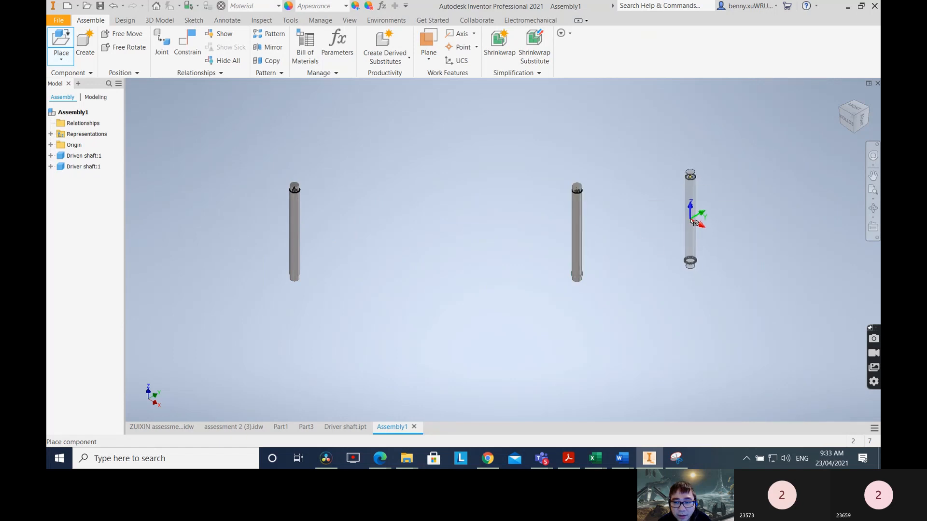
right_click(691, 225)
left_click(728, 222)
middle_click_drag(647, 269, 408, 211, "shift")
middle_click_drag(339, 263, 671, 327, "shift")
middle_click_drag(375, 163, 397, 122, "shift")
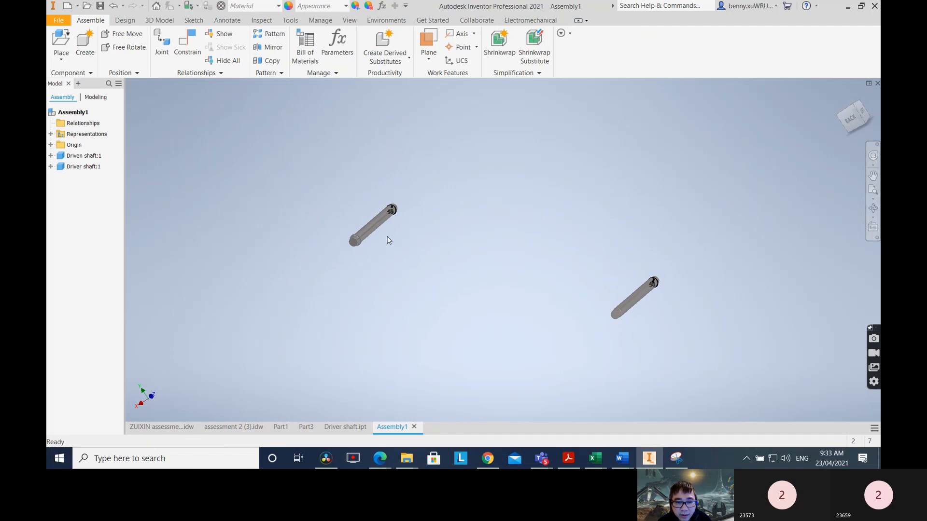
left_click(357, 241)
scroll(403, 241, "up", 1)
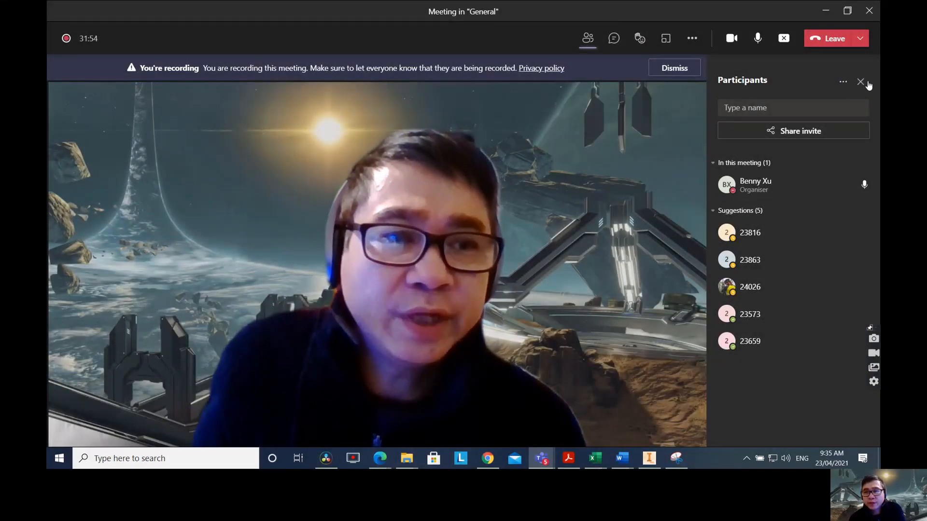
Step: In the Teams meeting, close the participants list and stop the meeting recording
left_click(860, 81)
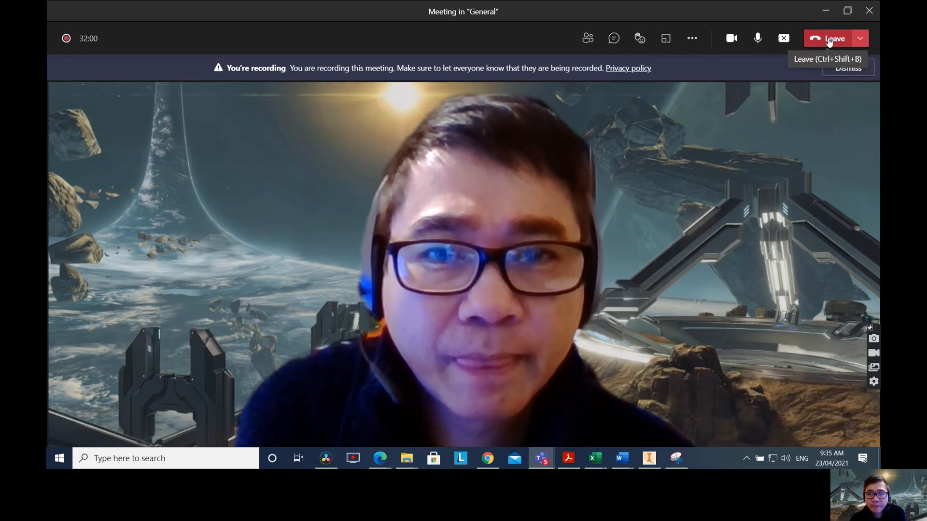
left_click(692, 38)
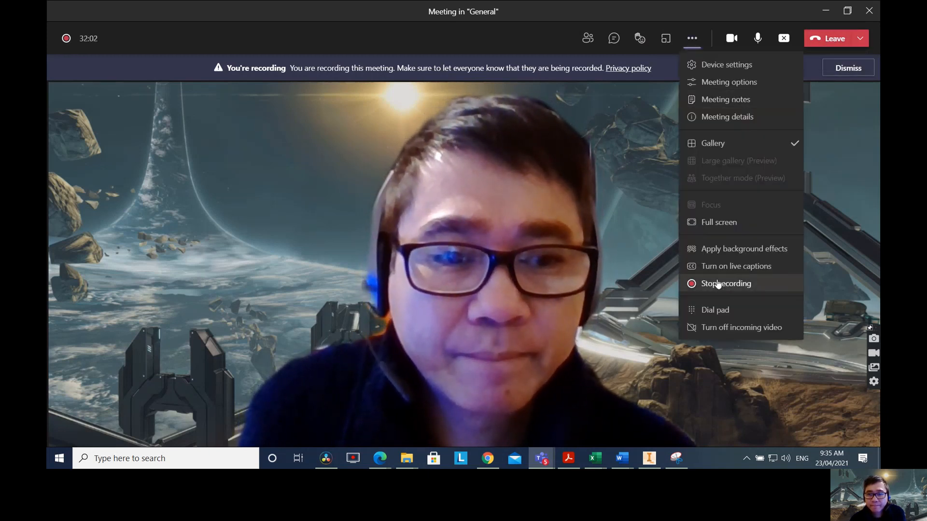
left_click(729, 284)
left_click(516, 252)
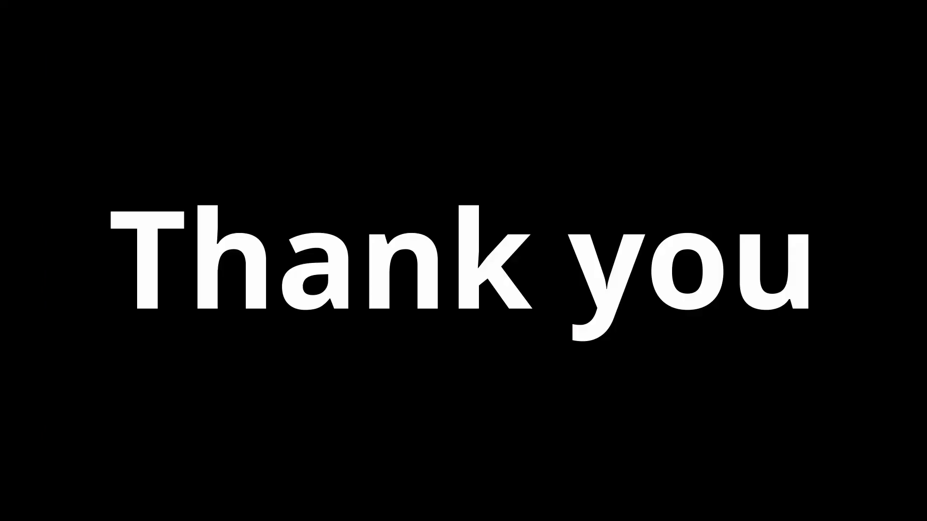